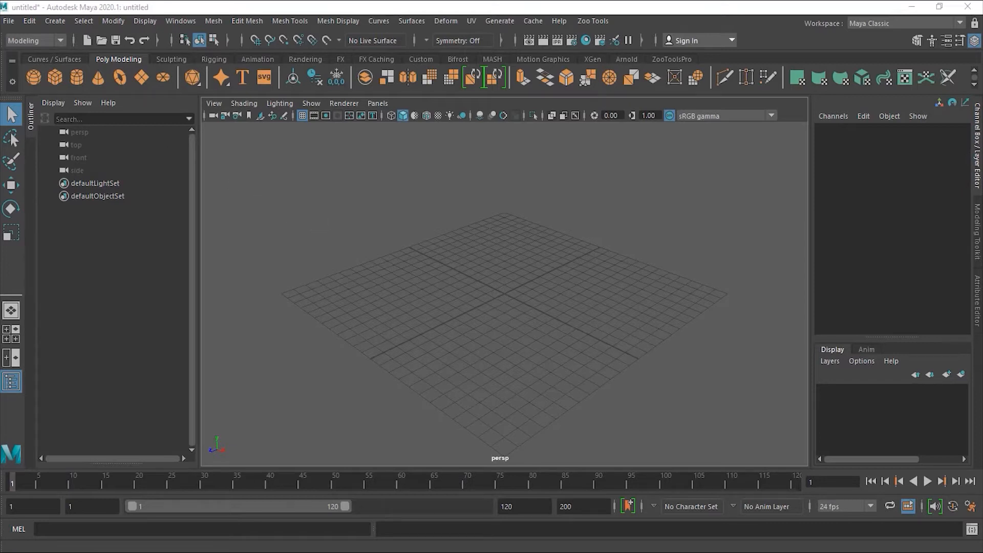
- View the Chair_Front.jpg reference image from Exercise Files > sourceimages with File > View Image
left_click(9, 23)
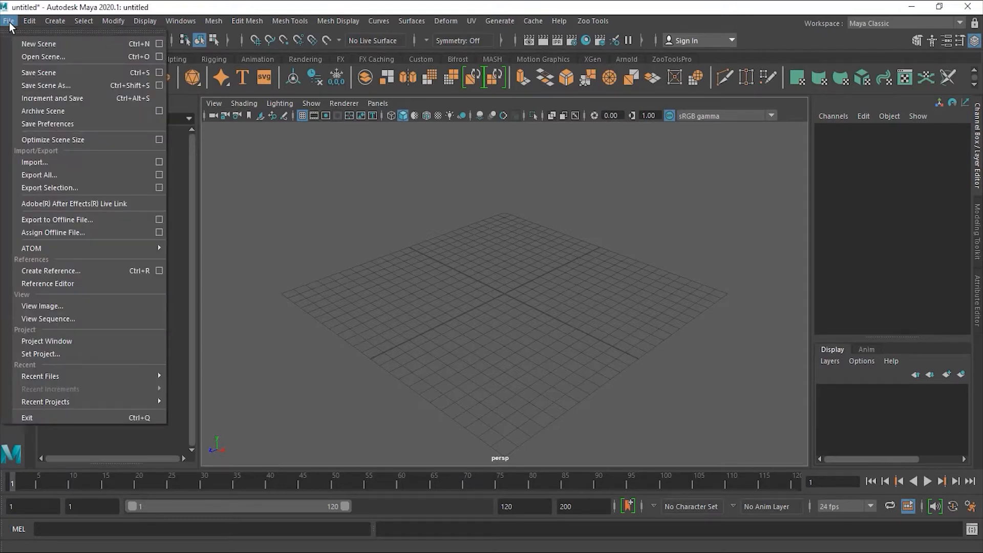
left_click(80, 304)
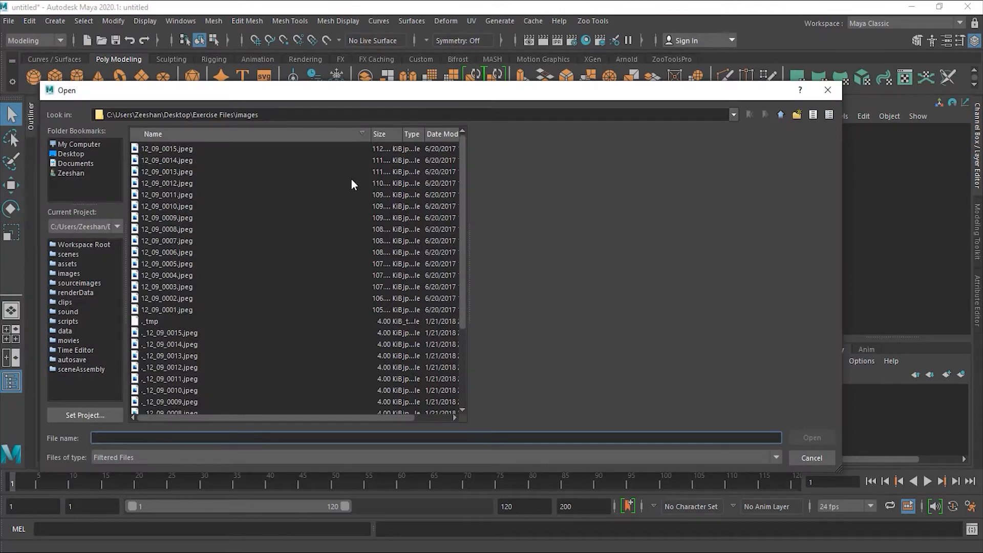
left_click(781, 116)
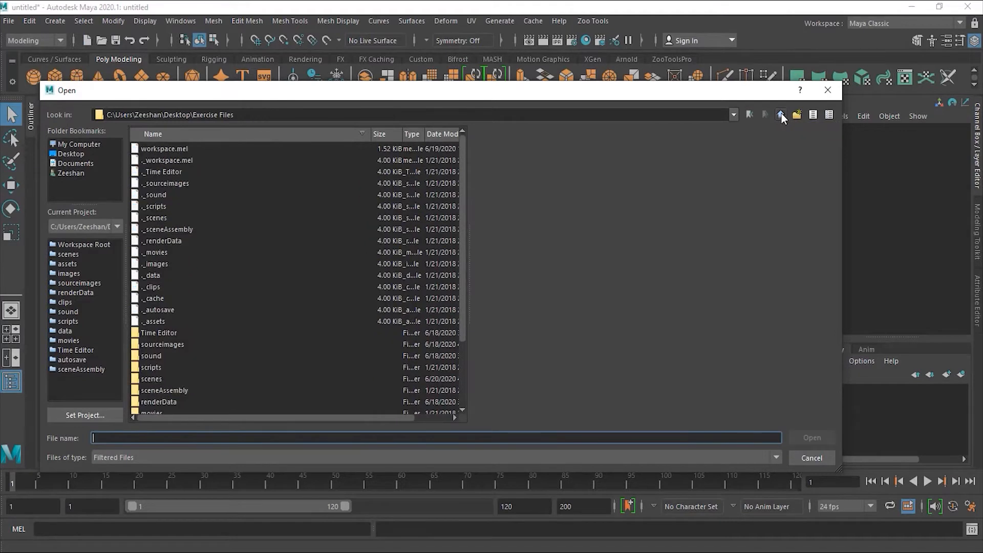
scroll(254, 307, "down", 3)
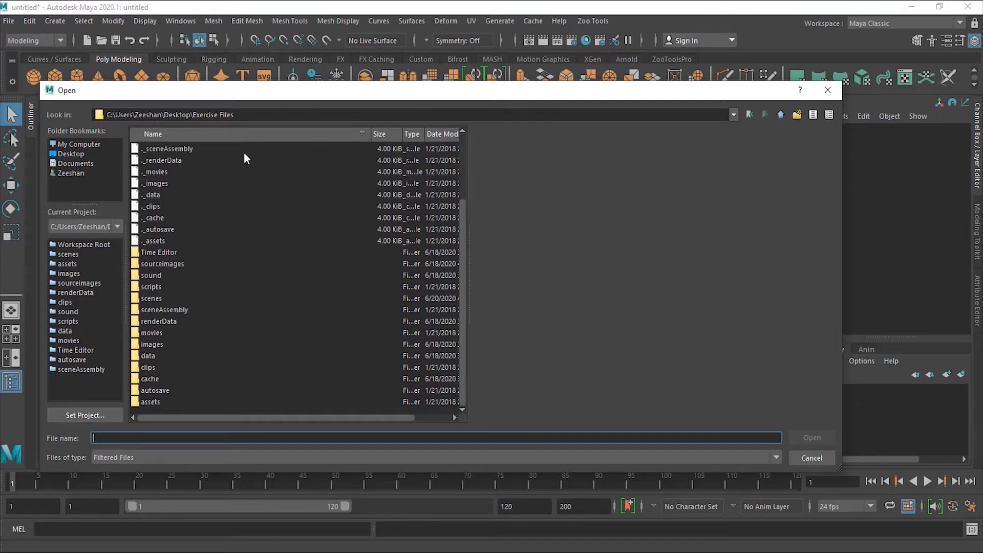
left_click(175, 264)
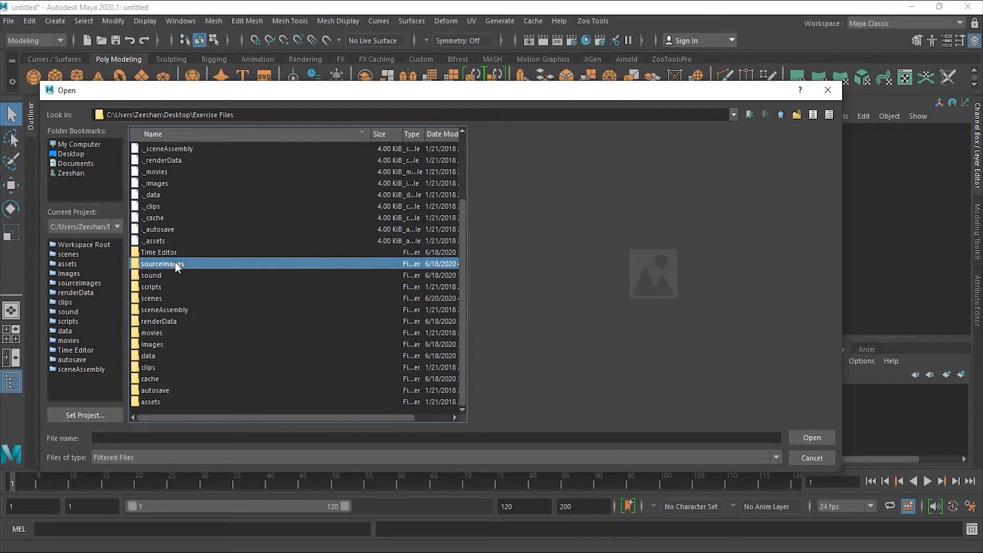
double_click(175, 263)
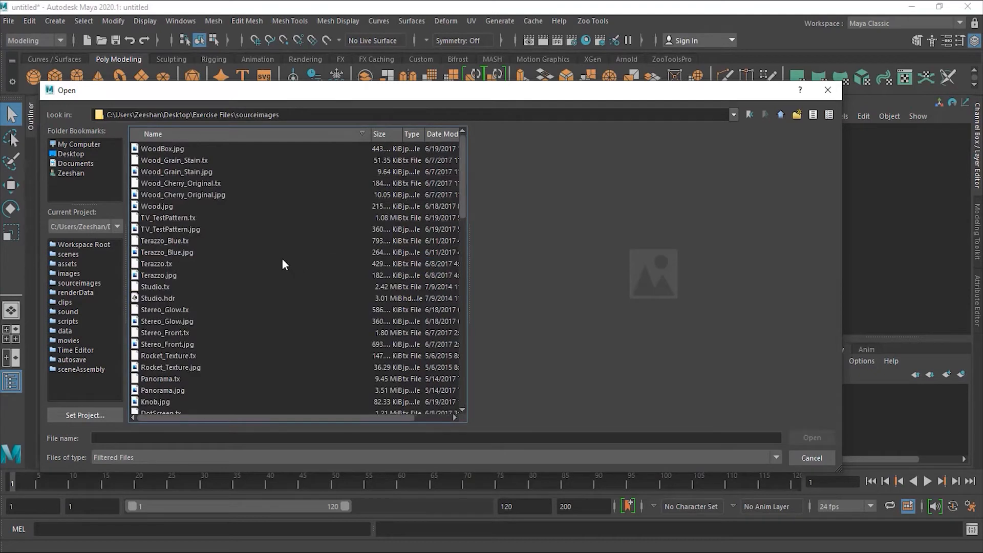
scroll(282, 264, "down", 5)
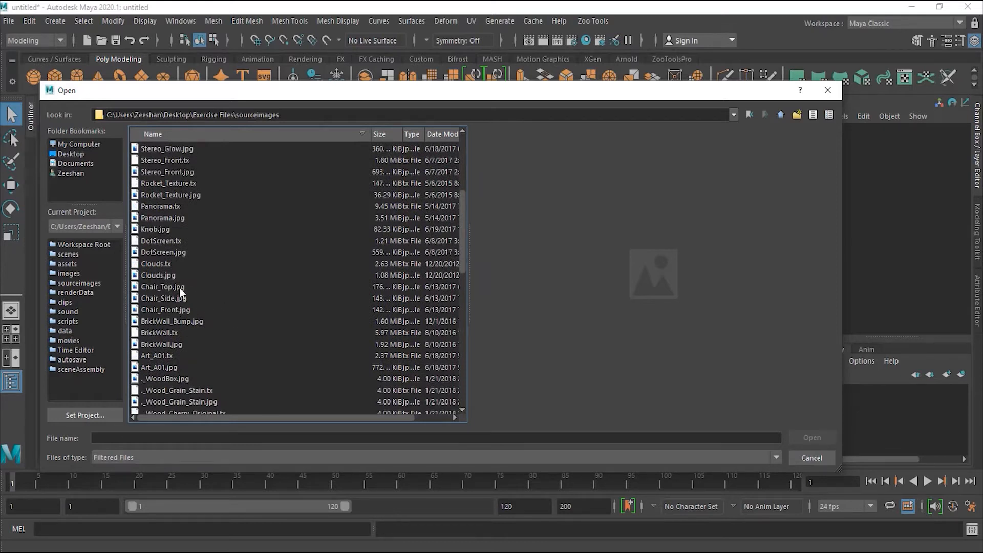
left_click(178, 287)
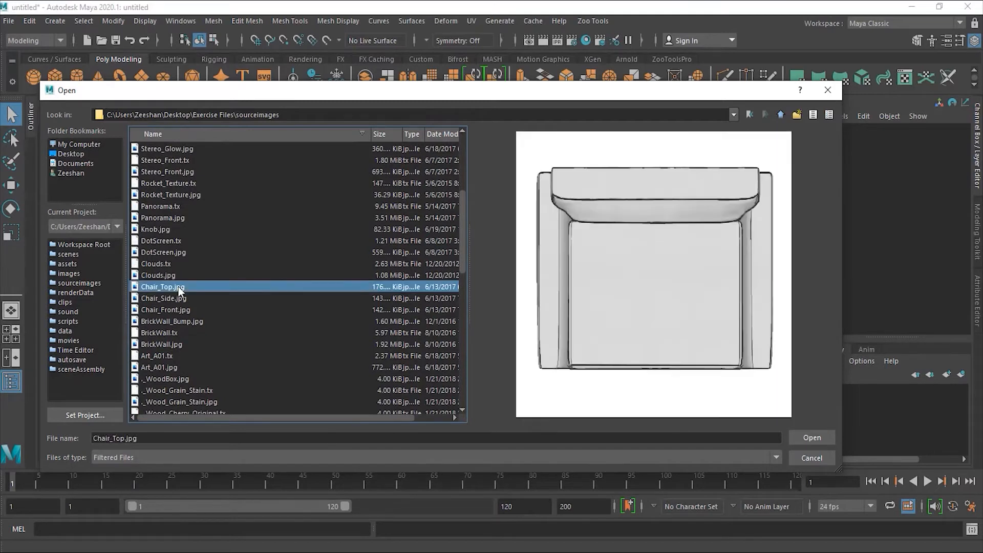
left_click(178, 299)
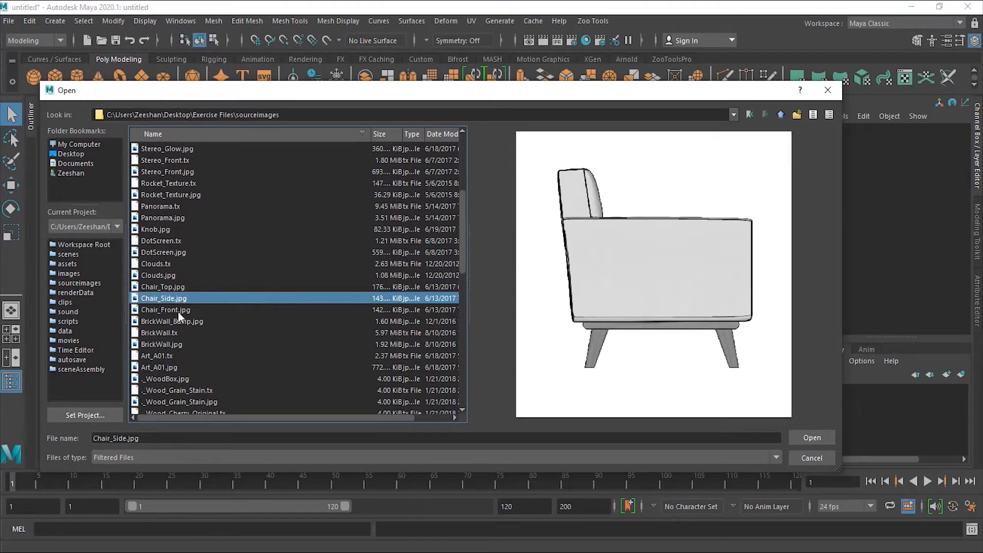
left_click(177, 310)
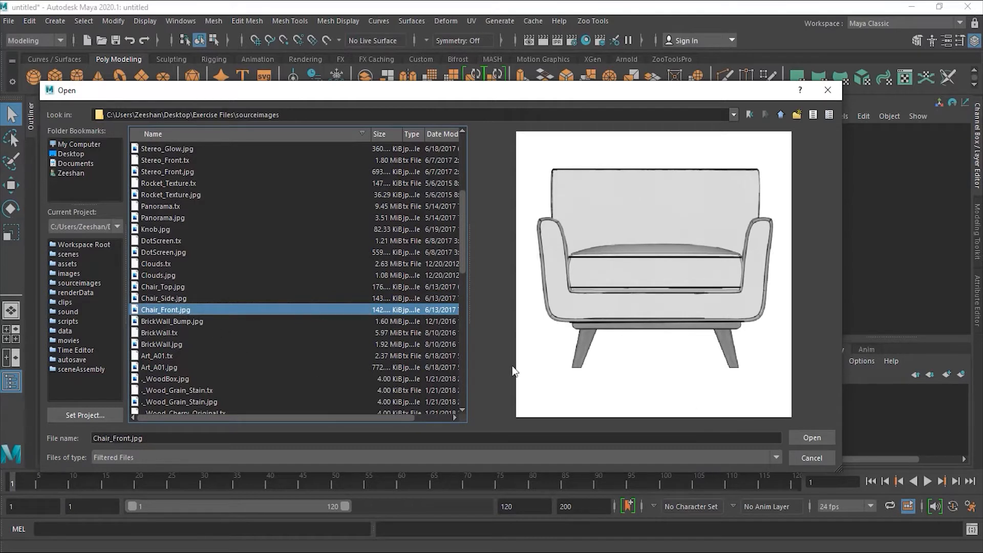
left_click(802, 436)
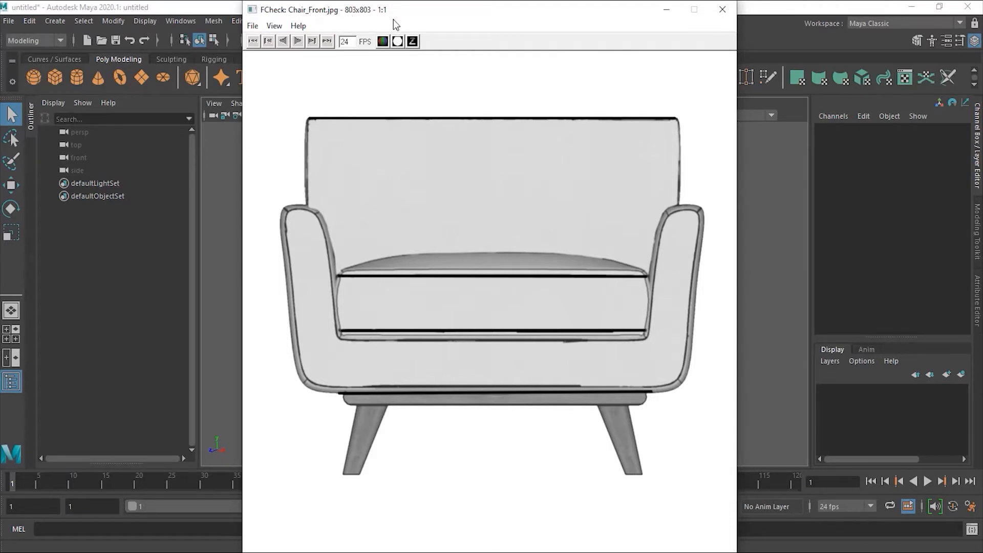
- Close the FCheck viewer showing Chair_Front.jpg
left_click(722, 11)
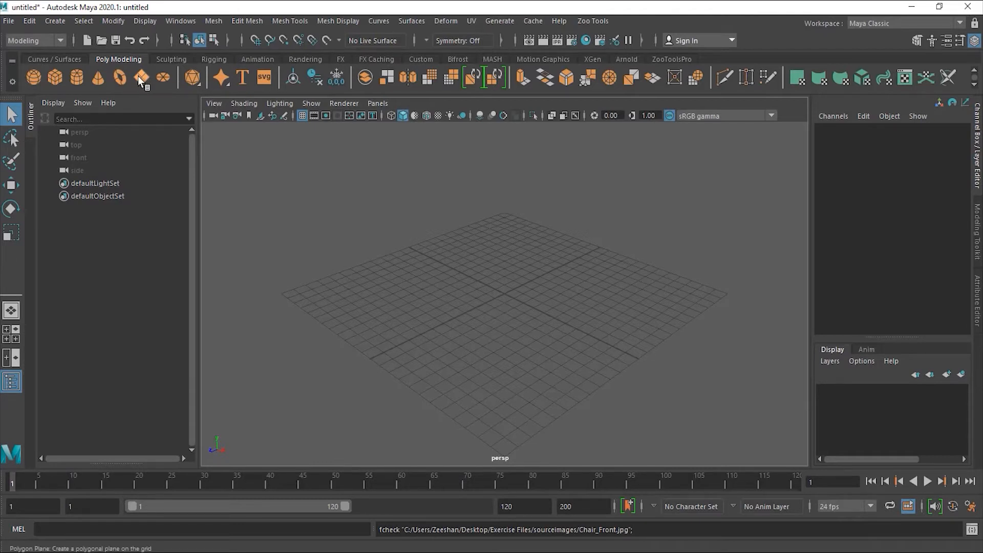
- Turn on Interactive Creation for NURBS primitives in the Create menu
left_click(56, 21)
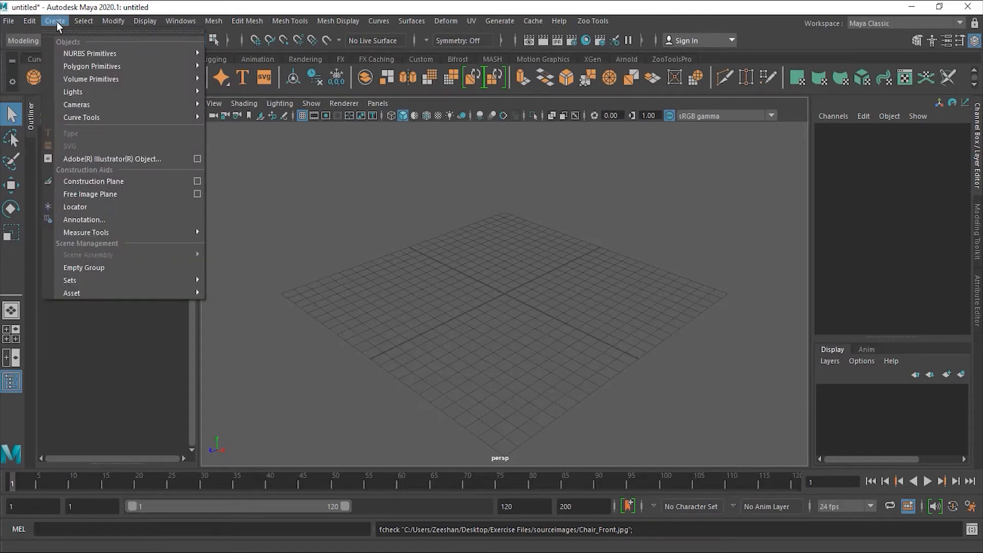
mouse_move(96, 54)
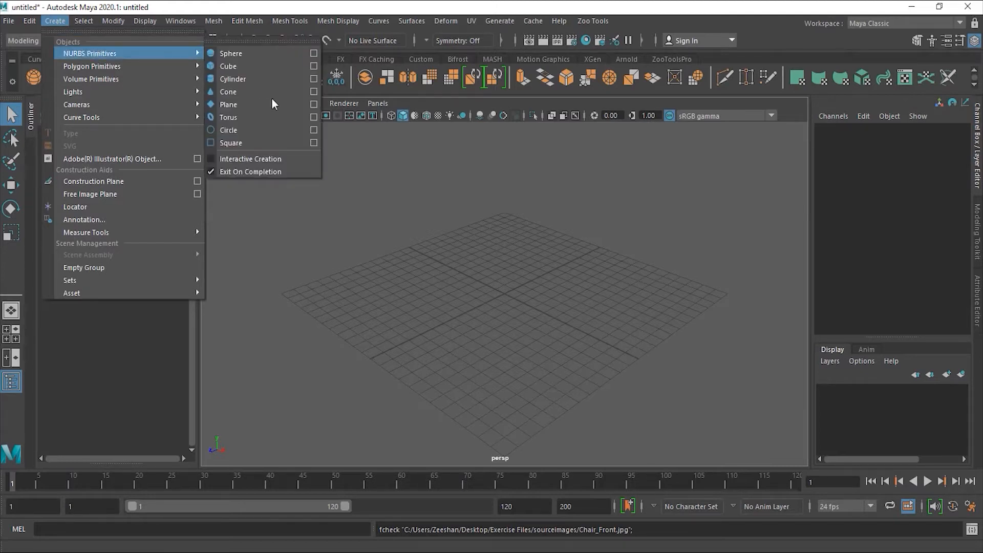
left_click(211, 158)
- Draw a NURBS plane, nurbsPlane1, on the grid near X -1.249, Z -1.656
left_click(65, 21)
mouse_move(102, 53)
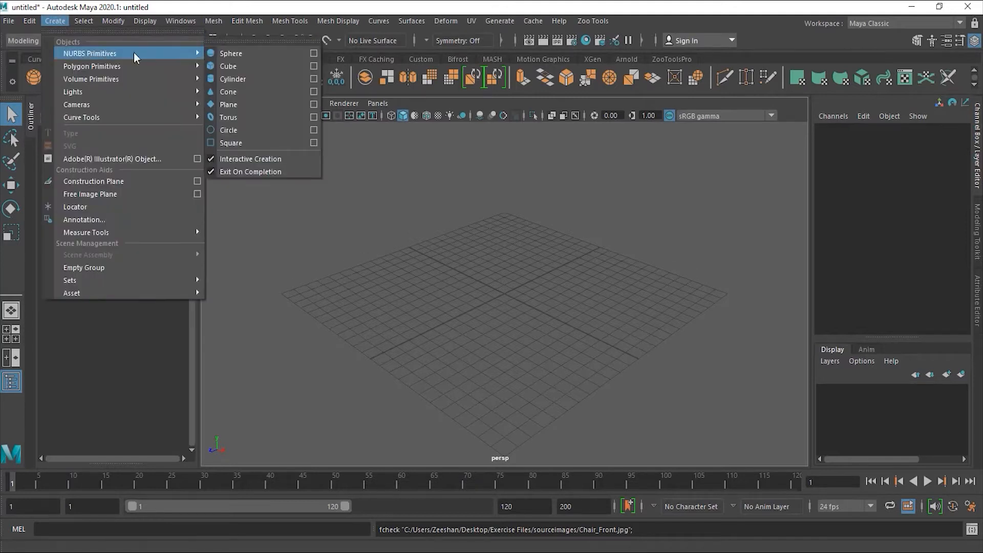
left_click(250, 105)
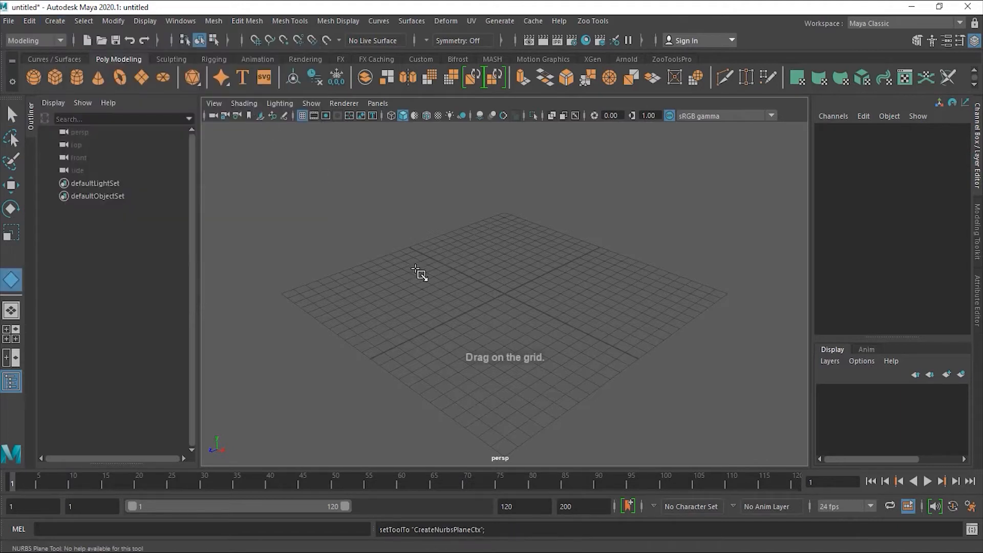
left_click_drag(361, 269, 663, 297)
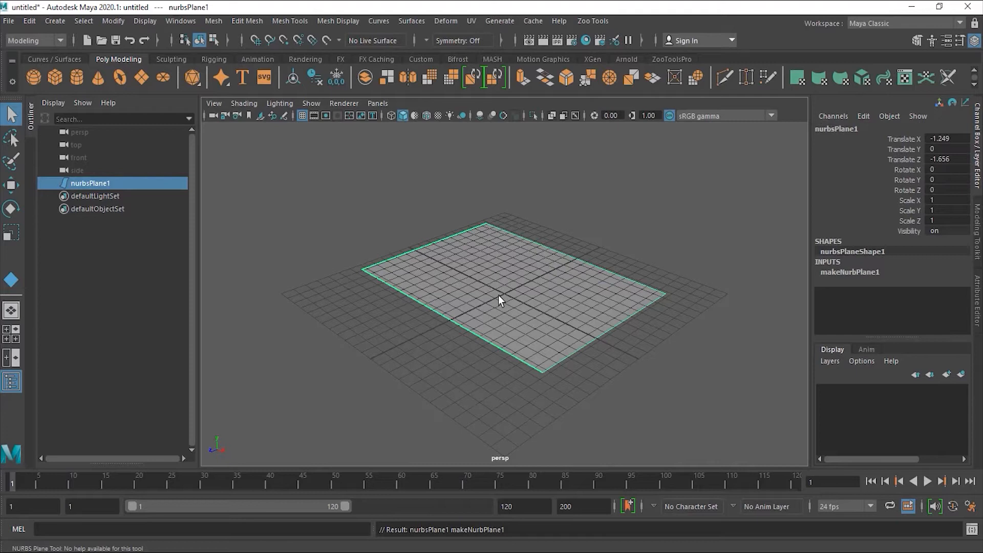
- Bring up the makeNurbPlane1 attributes and try out different Width and Length Ratio values
left_click(979, 318)
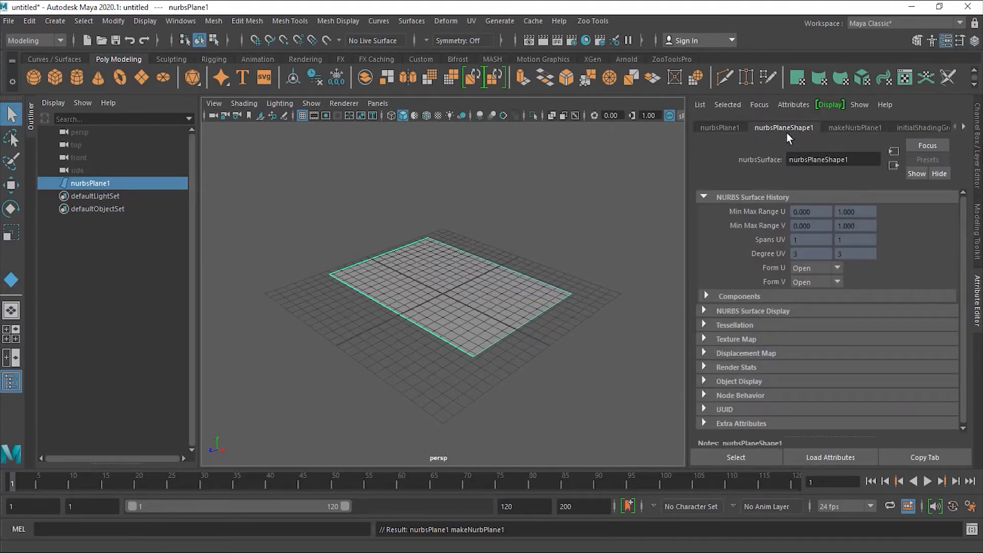
left_click(852, 128)
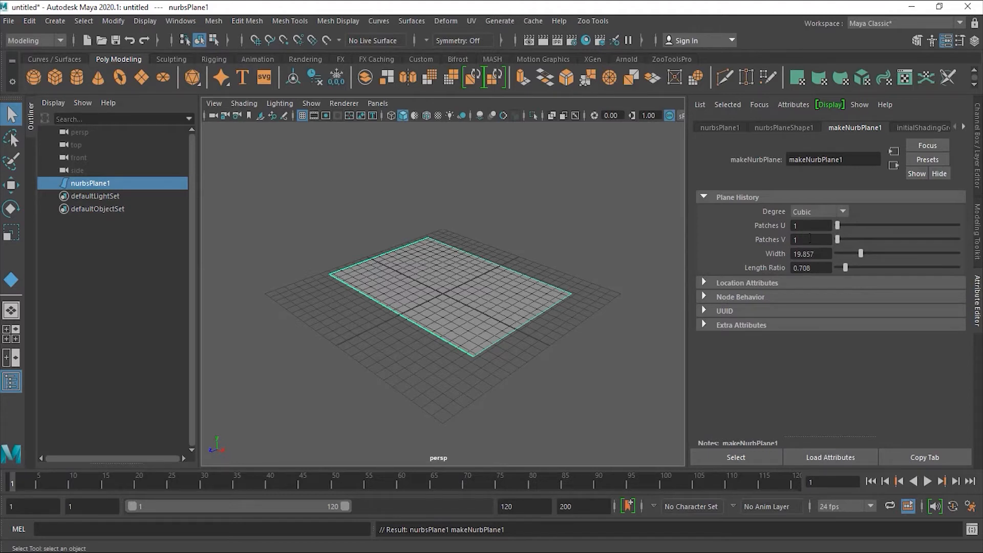
left_click_drag(861, 253, 871, 251)
left_click_drag(869, 252, 864, 253)
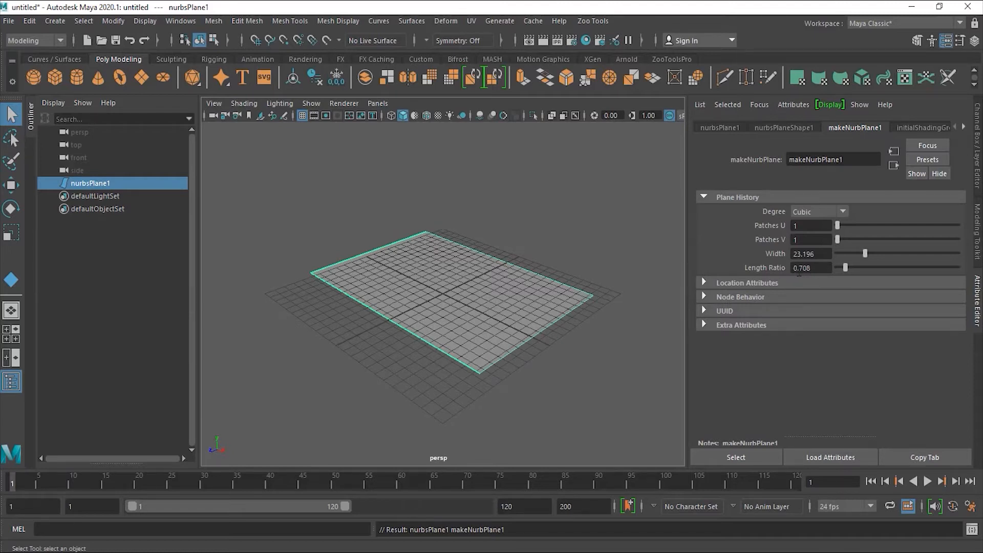
left_click_drag(846, 269, 863, 253)
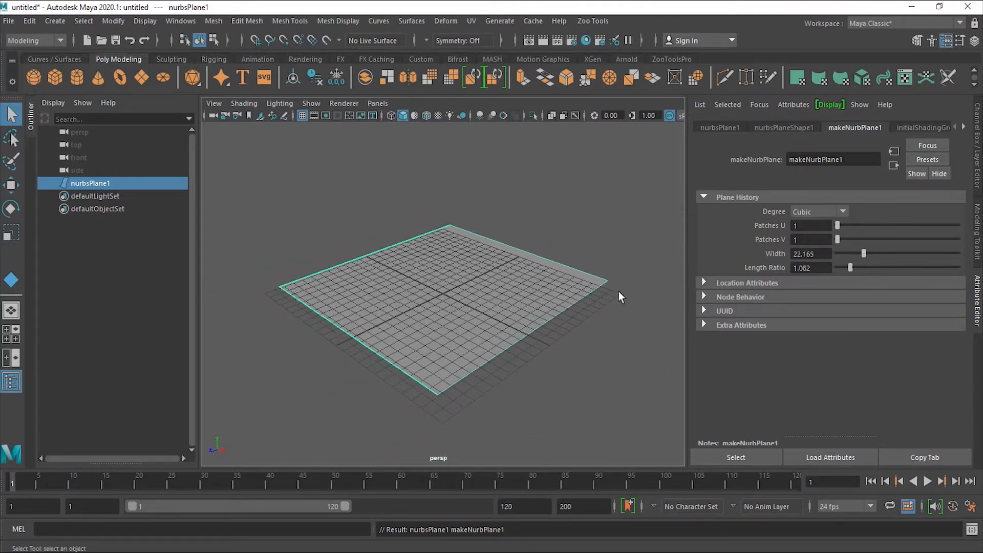
left_click_drag(825, 267, 796, 275)
left_click_drag(863, 251, 853, 255)
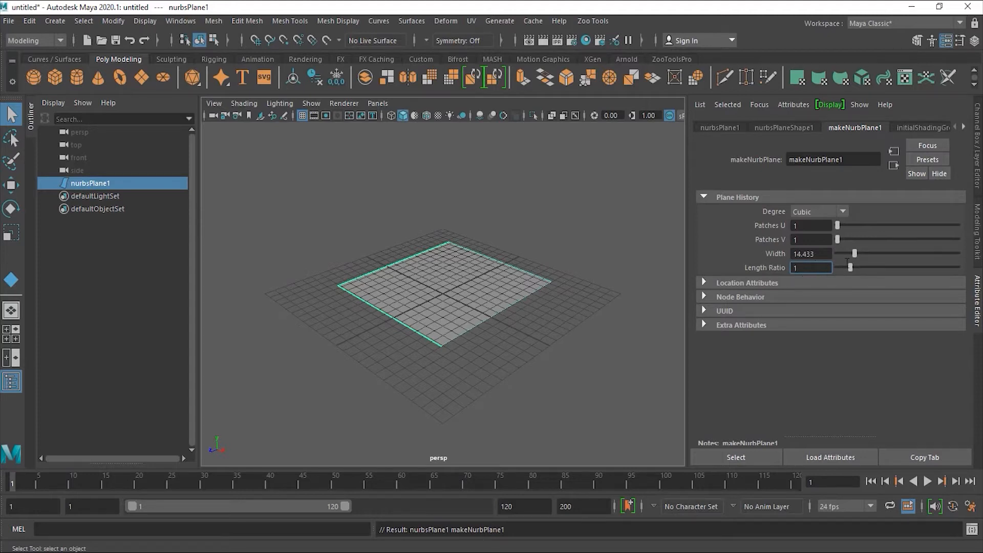
left_click_drag(853, 253, 859, 256)
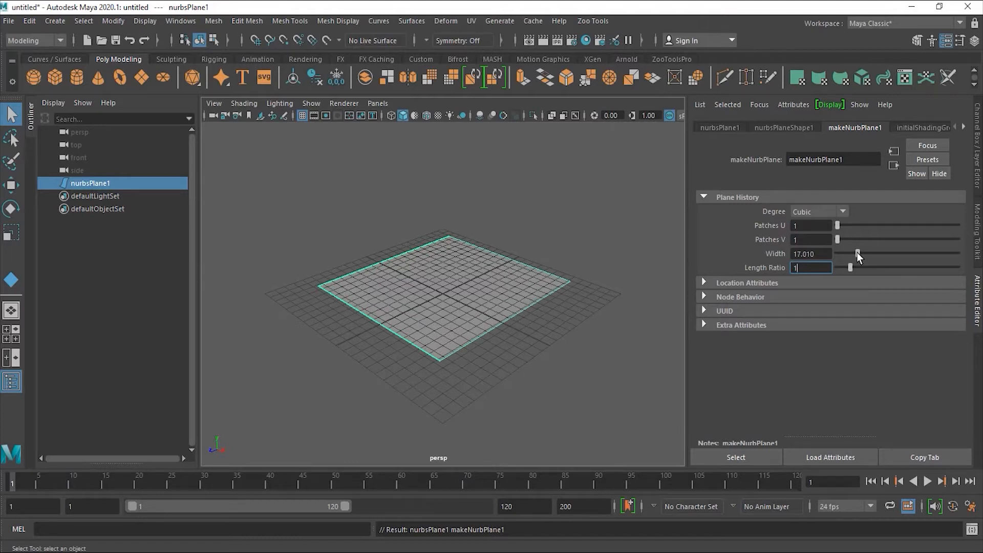
- Set the plane's Width to 15 and zoom in on it
left_click_drag(819, 255, 775, 254)
type("125")
key("BackSpace")
key("BackSpace")
type("5")
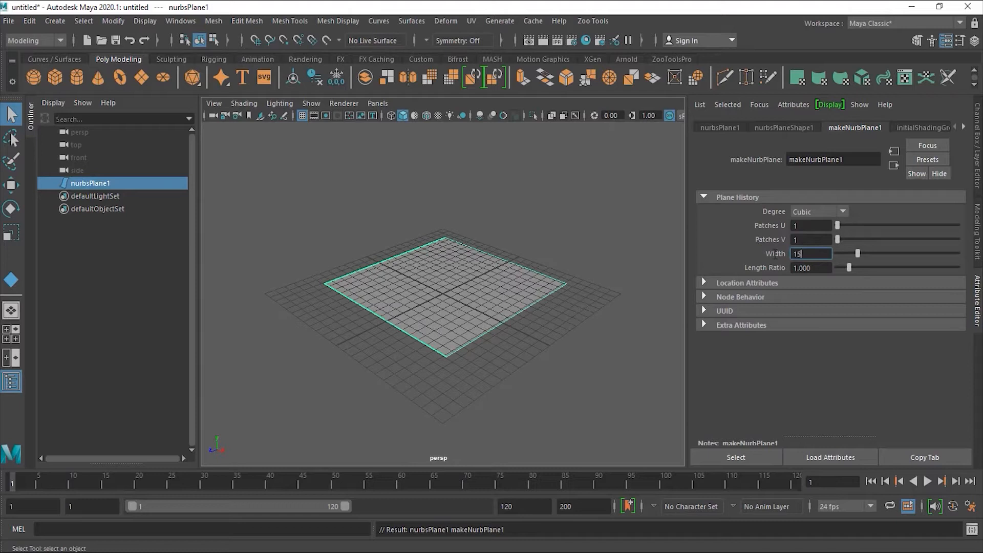
key("Return")
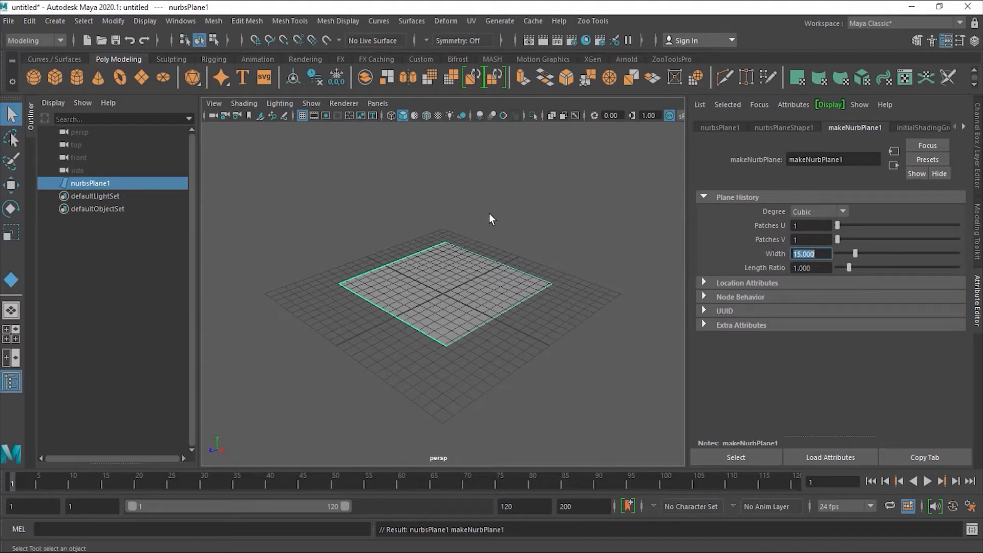
right_click_drag(430, 285, 527, 342, "alt")
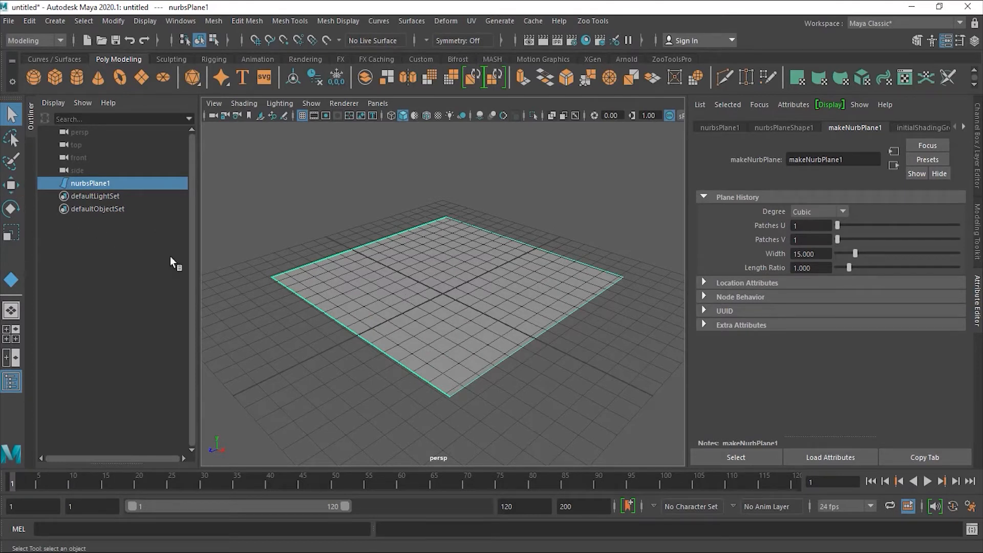
- Show the plane's Channel Box values and undo an accidental upward move of the plane
left_click(10, 185)
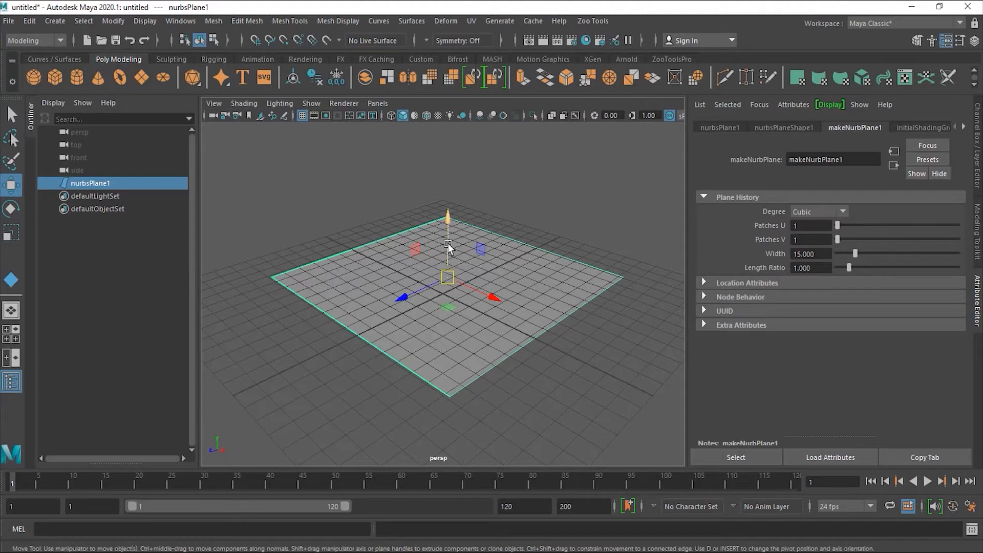
left_click_drag(447, 245, 447, 241)
left_click_drag(564, 290, 400, 249, "alt")
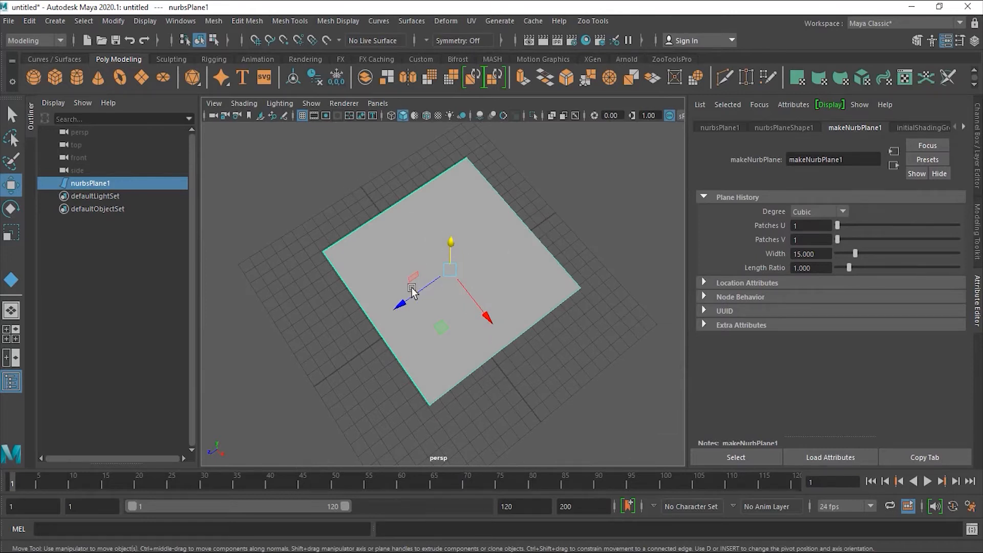
left_click_drag(522, 320, 478, 323, "alt")
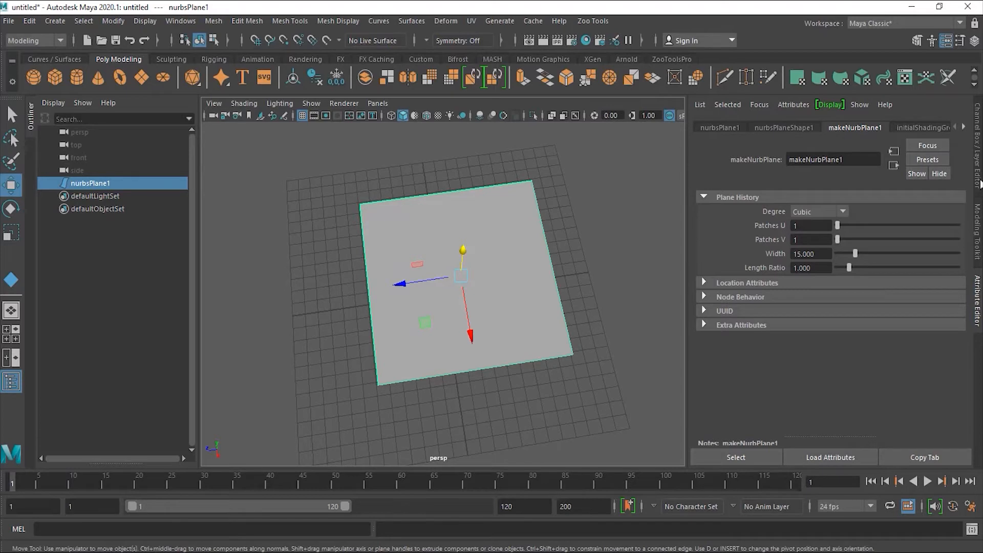
left_click(978, 155)
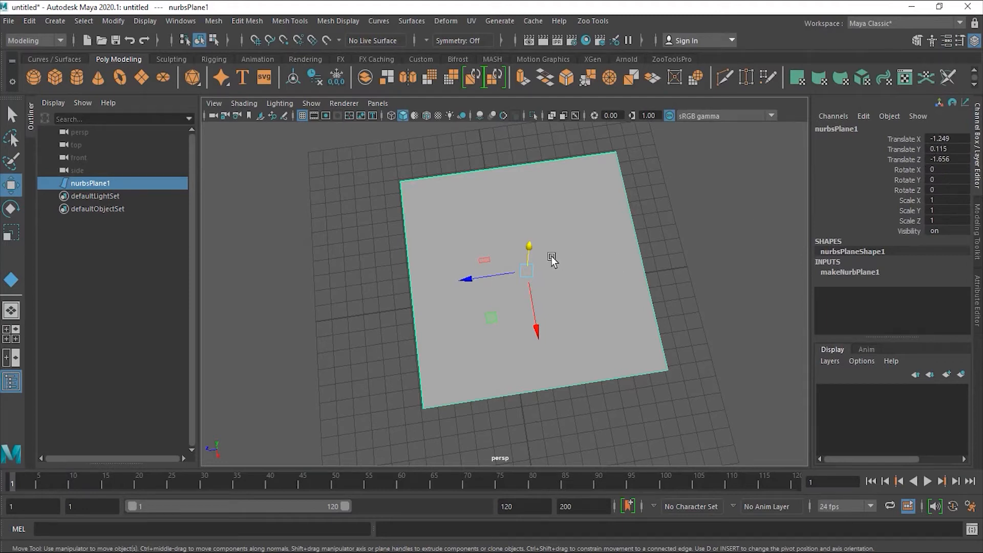
left_click_drag(531, 248, 529, 239)
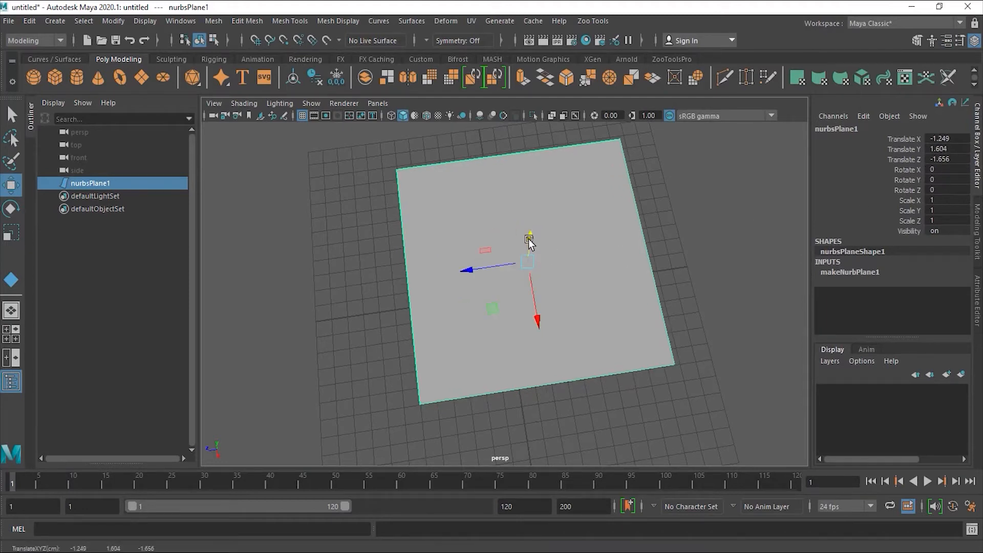
key("ctrl+z")
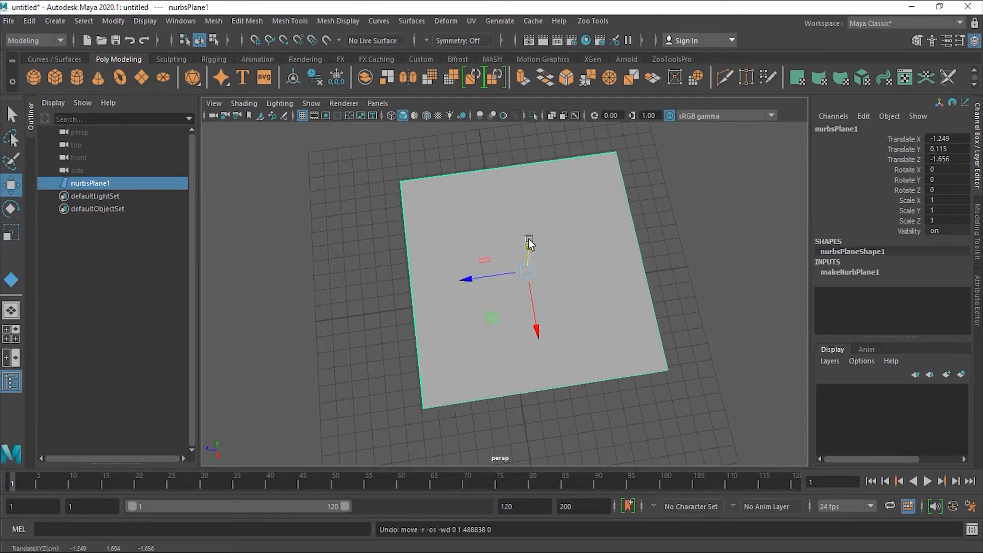
- Set the plane's Translate X and Translate Z to 0 in the Channel Box
double_click(950, 139)
type("0")
key("Return")
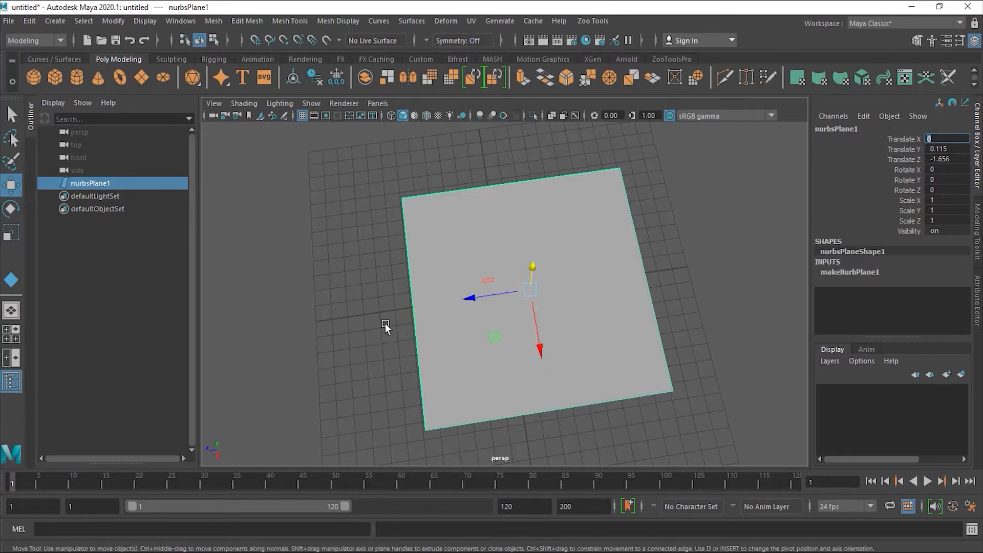
left_click(957, 160)
type("0")
key("Return")
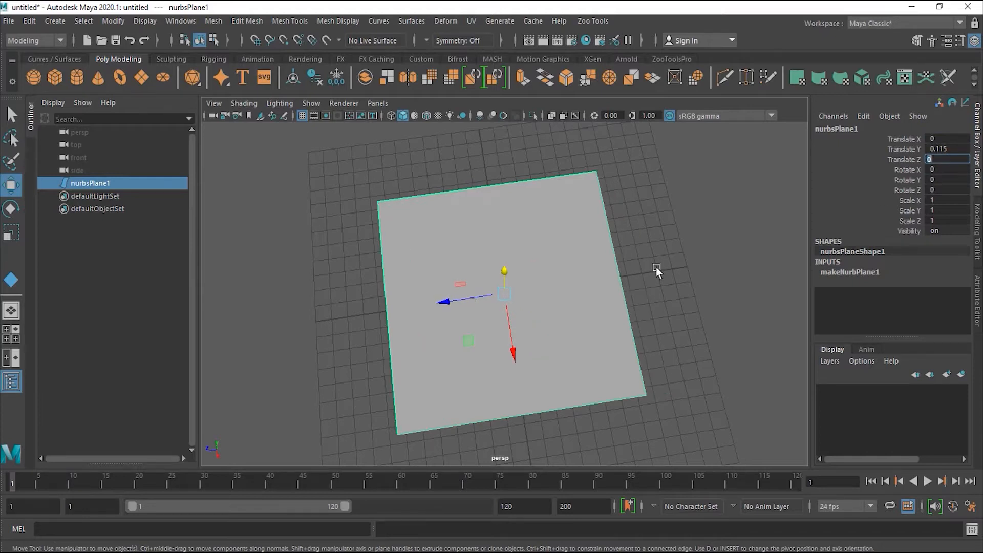
left_click_drag(576, 317, 600, 297, "alt")
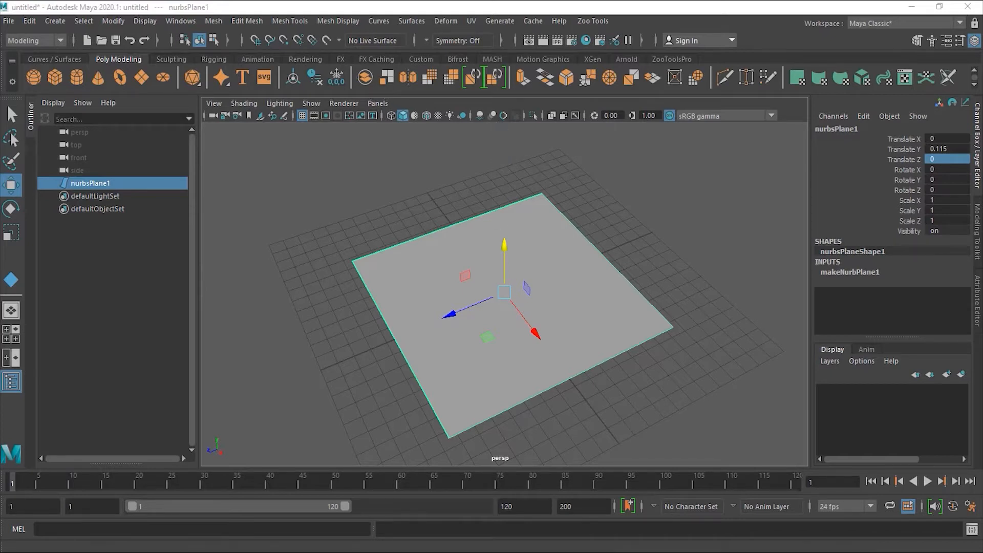
- Assign a new Lambert material, lambert2, from the Rendering shelf and show its attributes
right_click(497, 322)
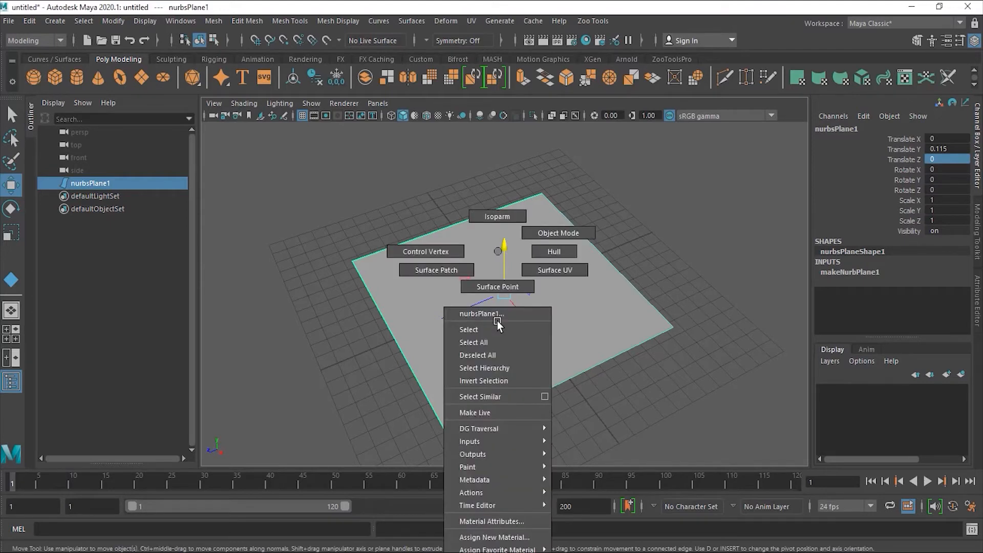
mouse_move(512, 550)
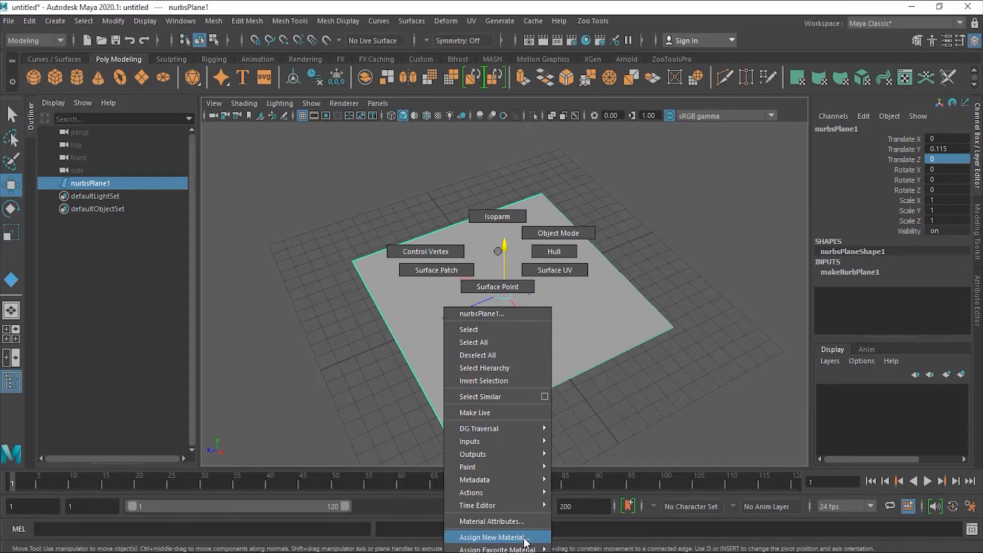
left_click(619, 536)
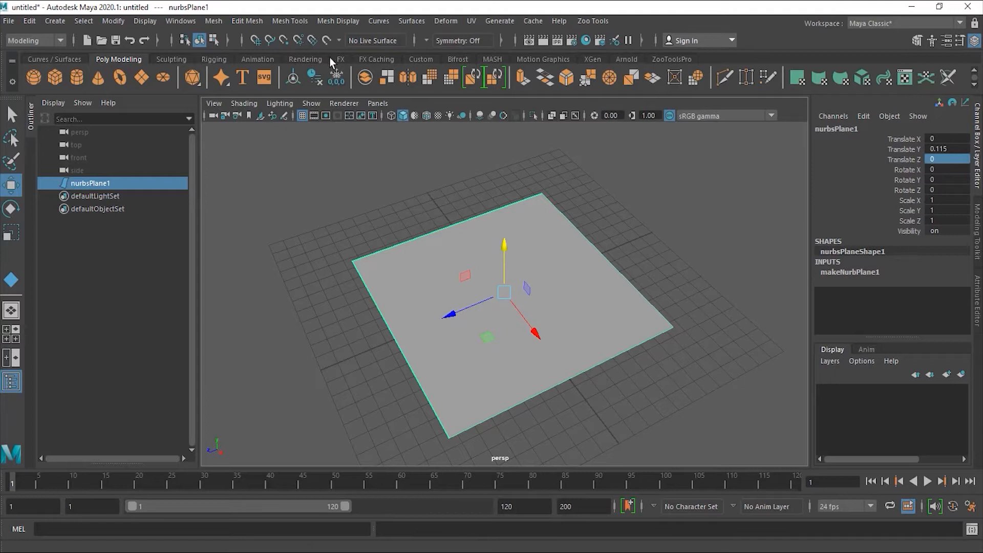
left_click(306, 59)
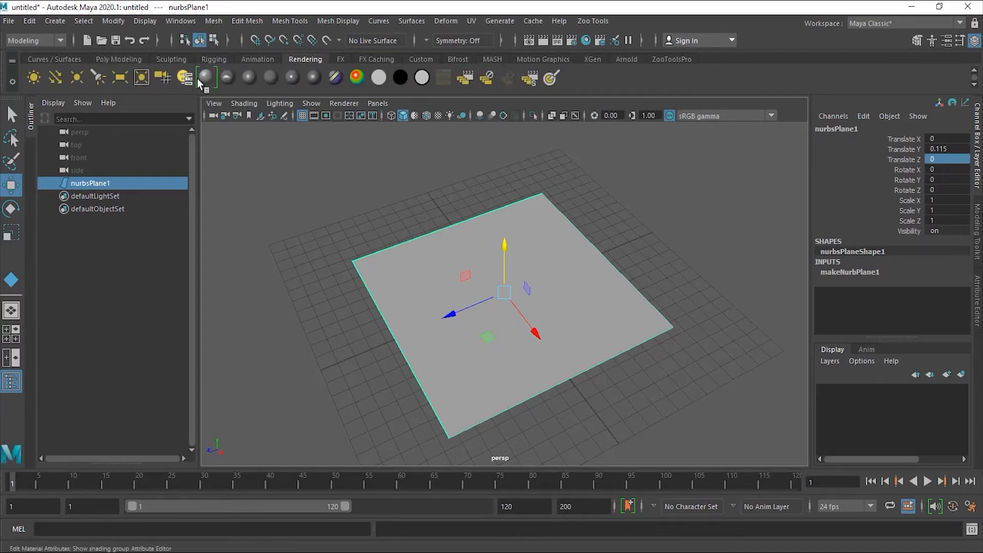
left_click(269, 76)
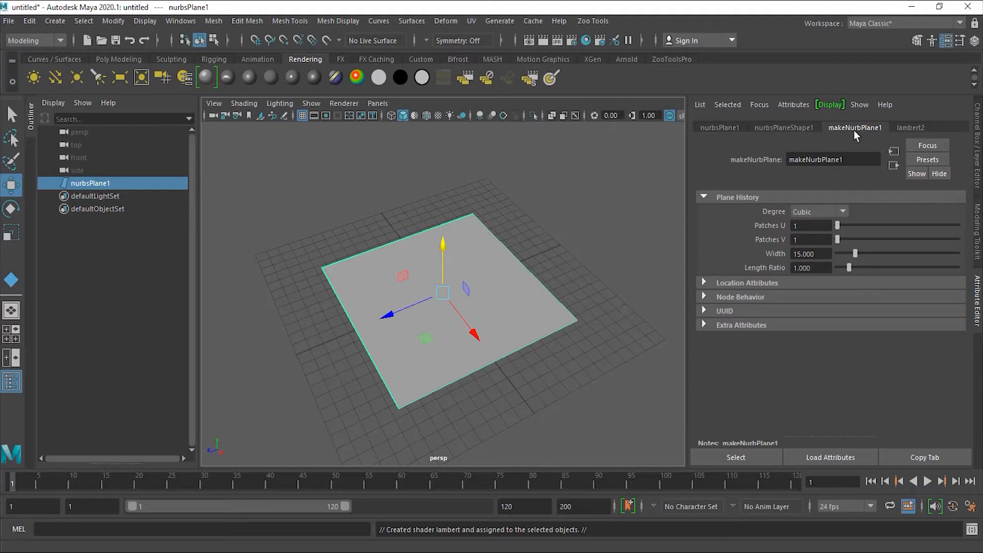
left_click(907, 128)
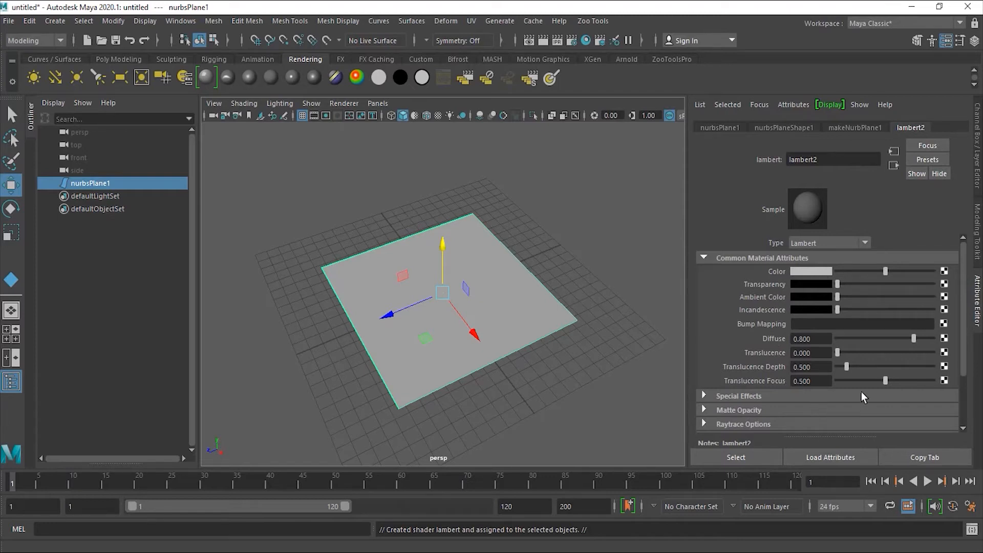
- Set lambert2's Color to pure blue and bring up the Create Render Node window for it
left_click(807, 270)
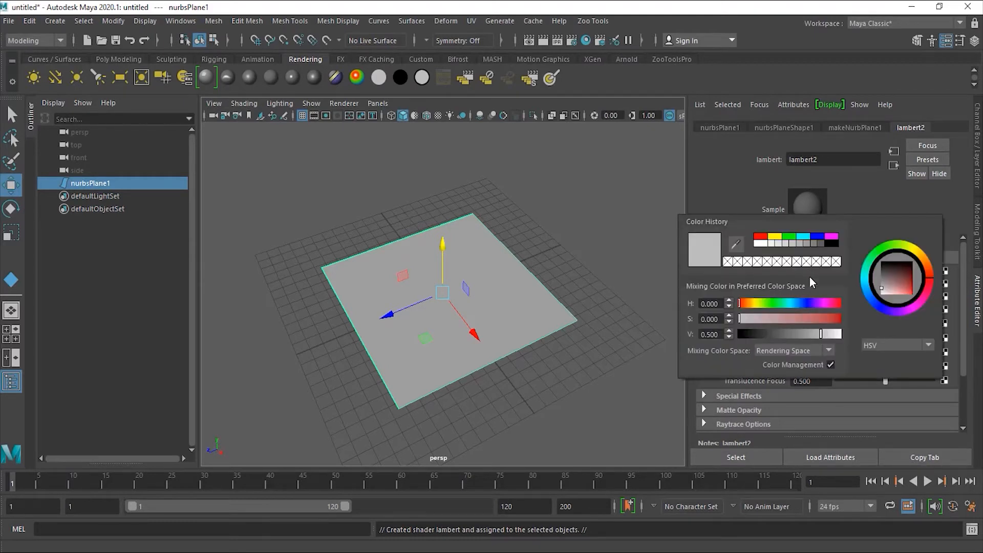
left_click(805, 304)
left_click(818, 238)
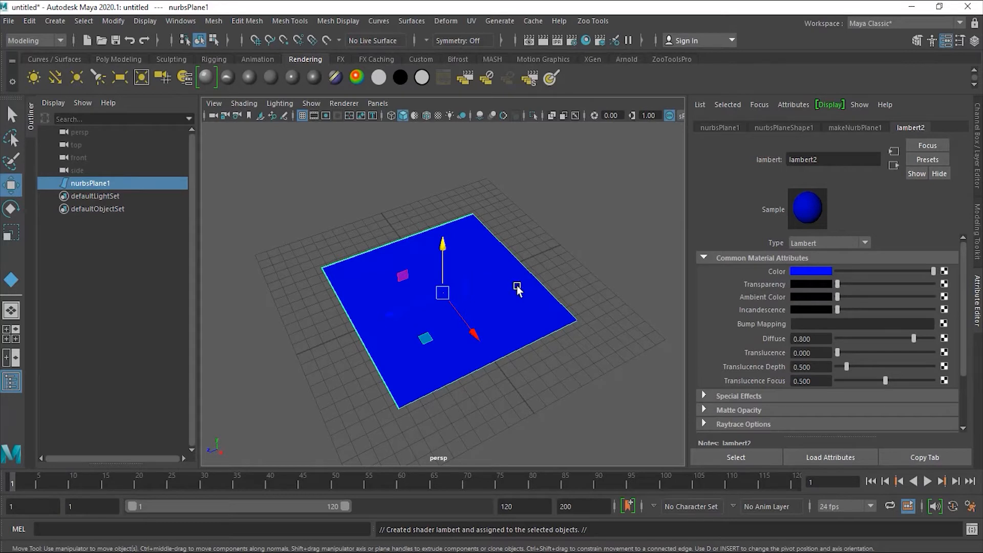
left_click(944, 271)
left_click_drag(473, 185, 560, 71)
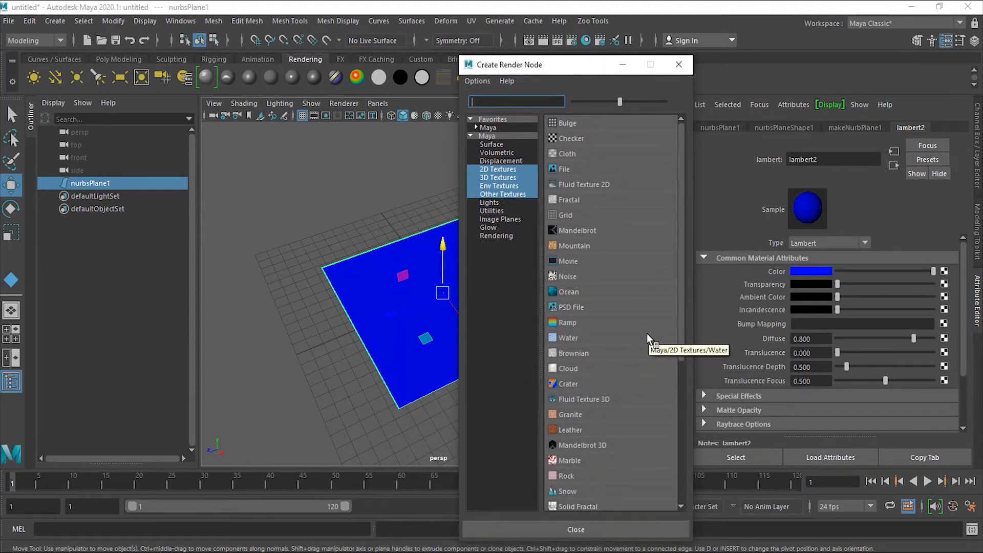
- Add a File texture node to lambert2's Color and load Chair_Top.jpg into it
left_click(564, 169)
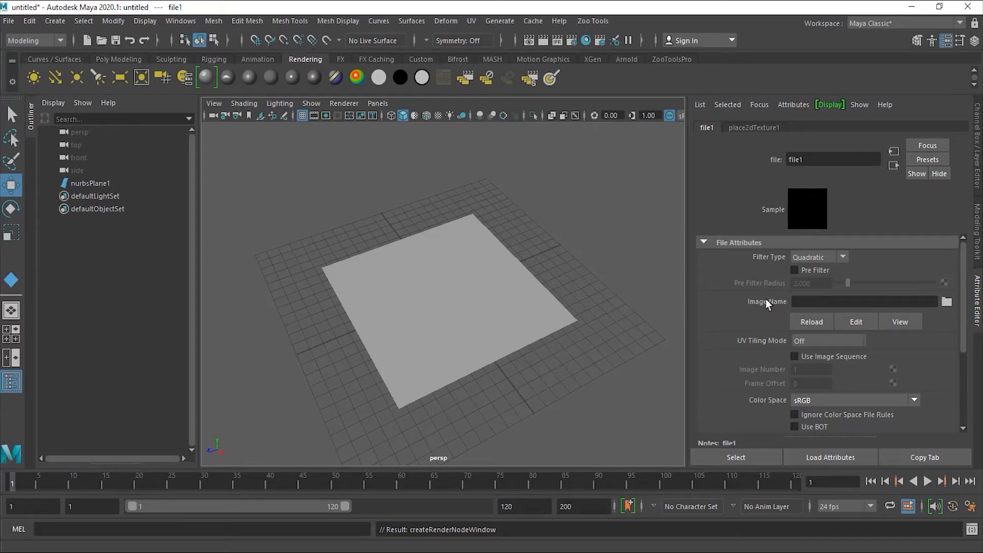
left_click(946, 303)
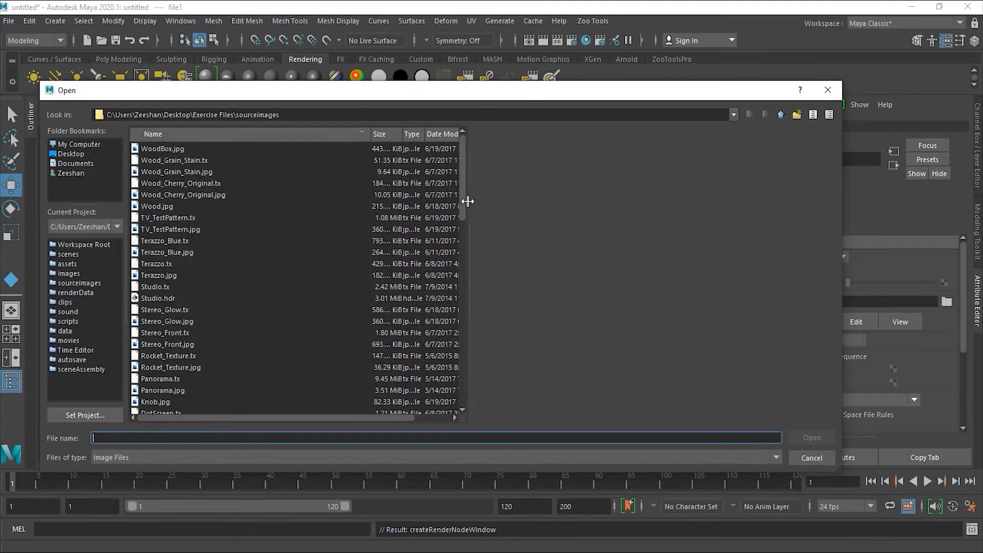
left_click_drag(465, 201, 459, 252)
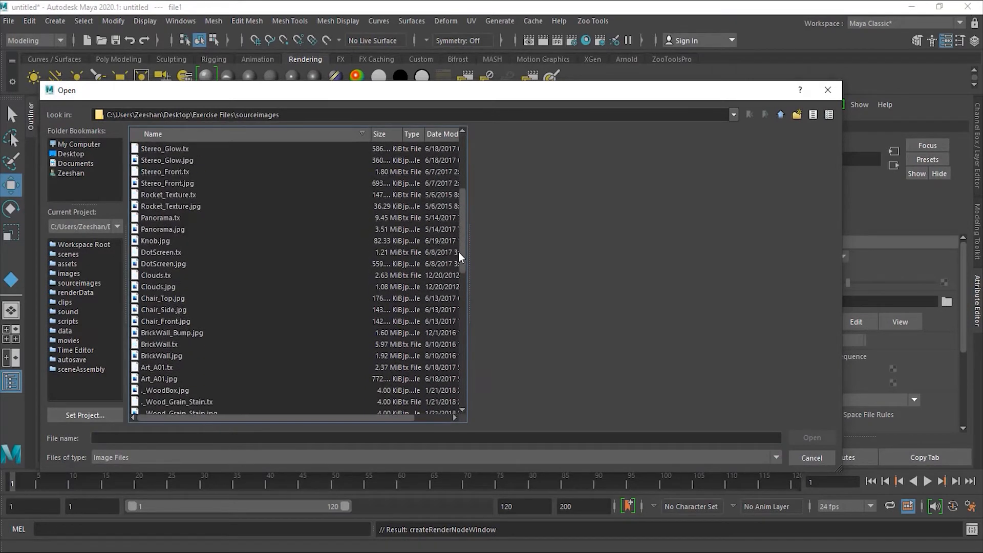
left_click(184, 300)
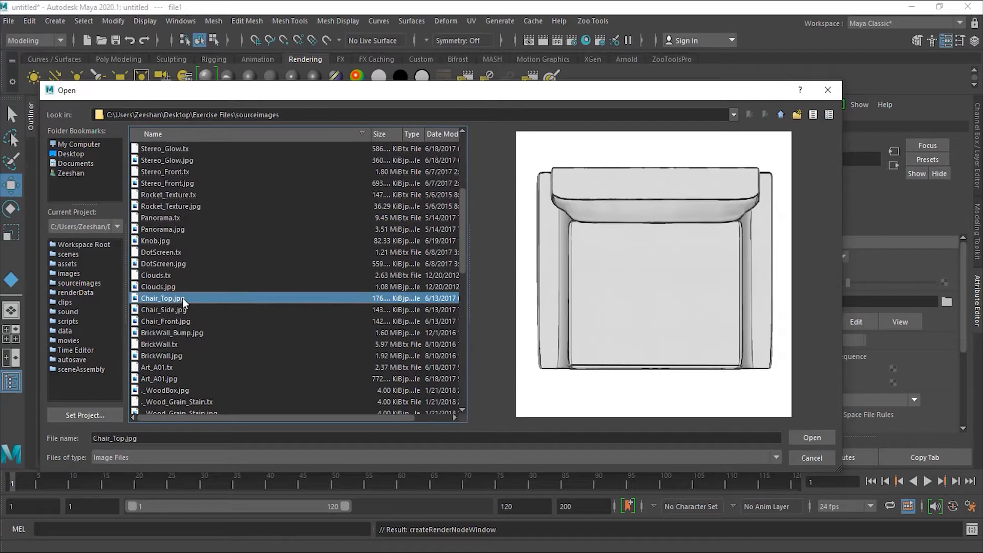
left_click(812, 438)
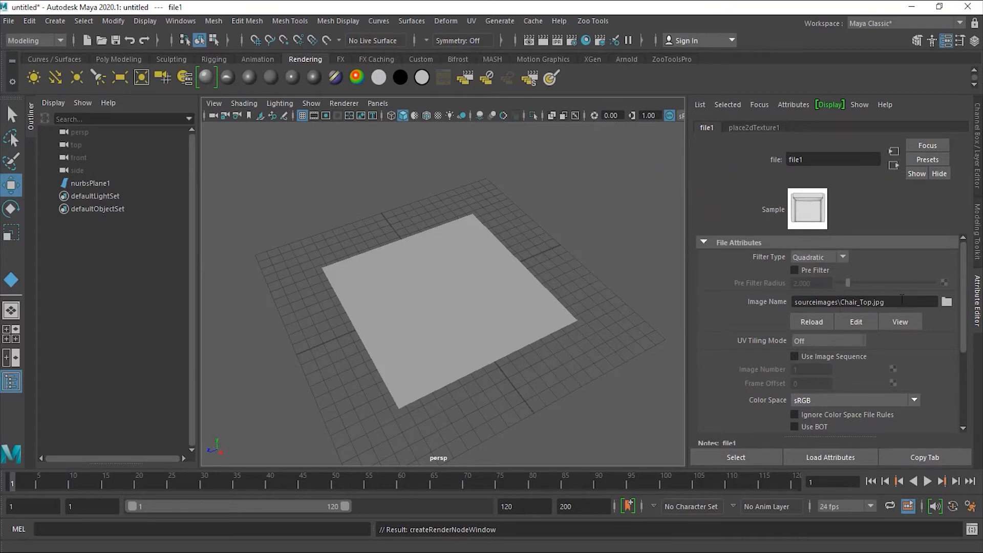
- Select the NURBS plane and turn on Textured display to show Chair_Top.jpg on it
left_click(892, 165)
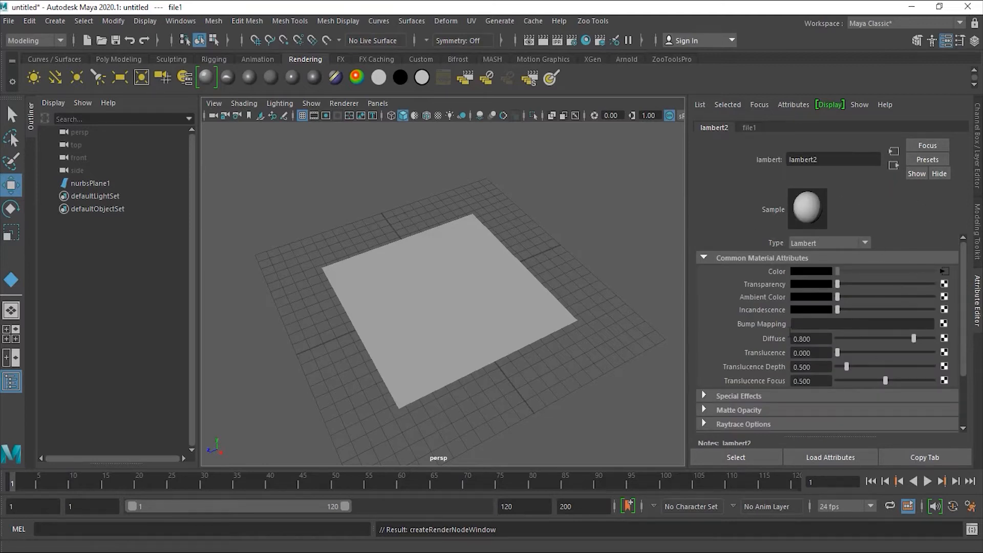
left_click(492, 297)
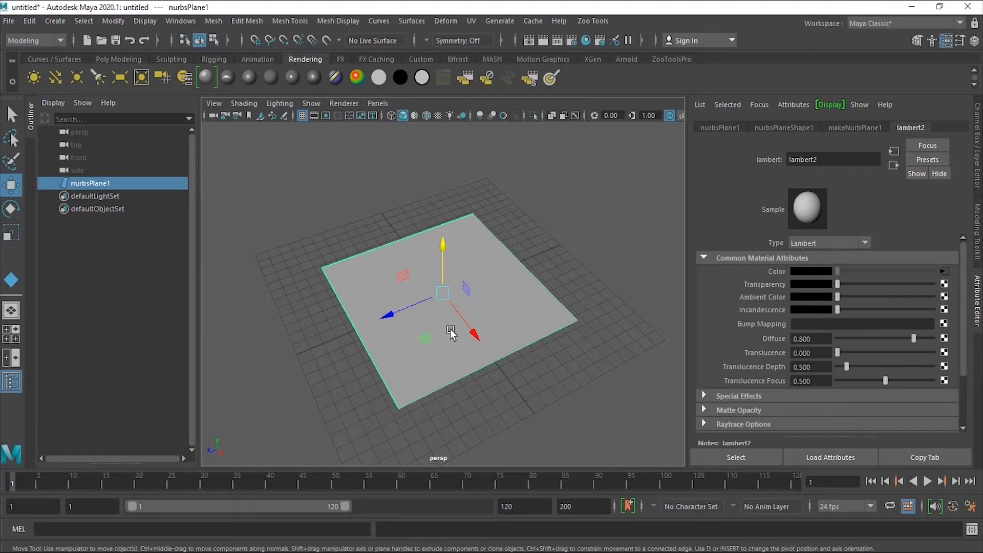
left_click(438, 115)
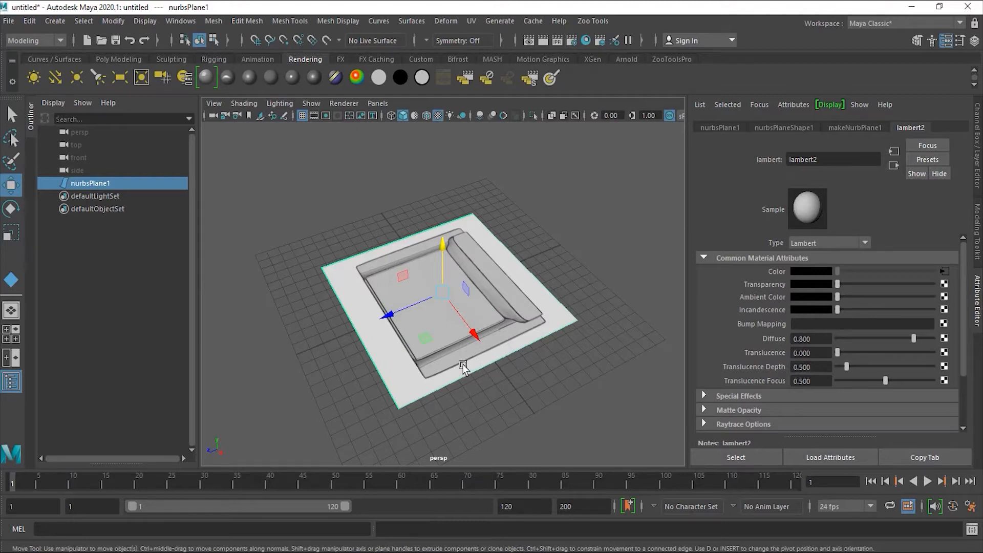
- Duplicate the textured plane with Edit > Duplicate
left_click_drag(352, 382, 469, 380, "alt")
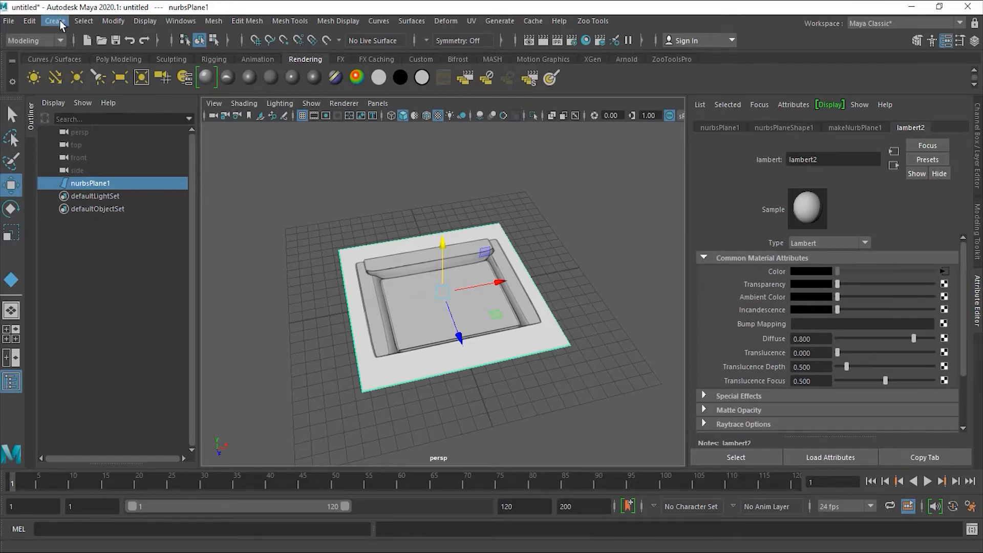
left_click(30, 21)
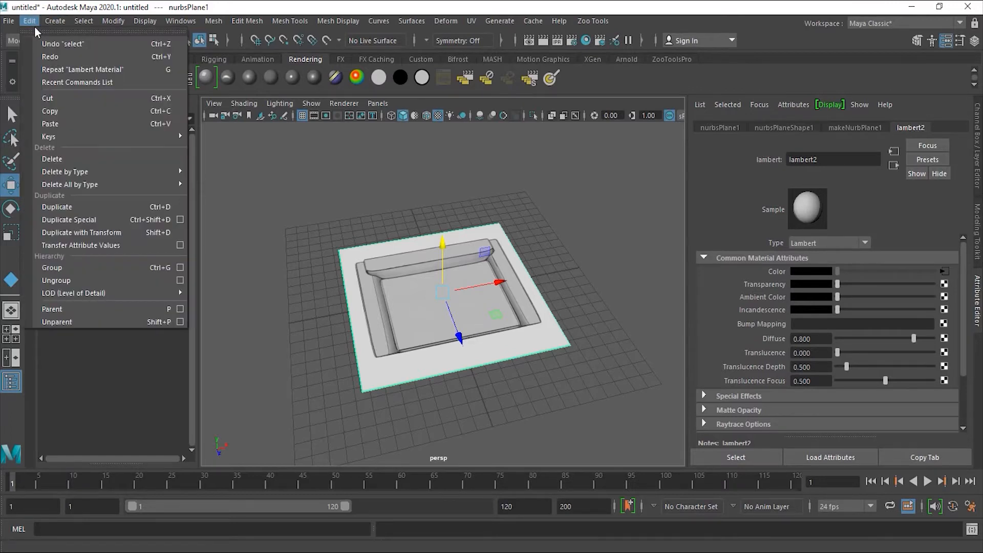
left_click(102, 209)
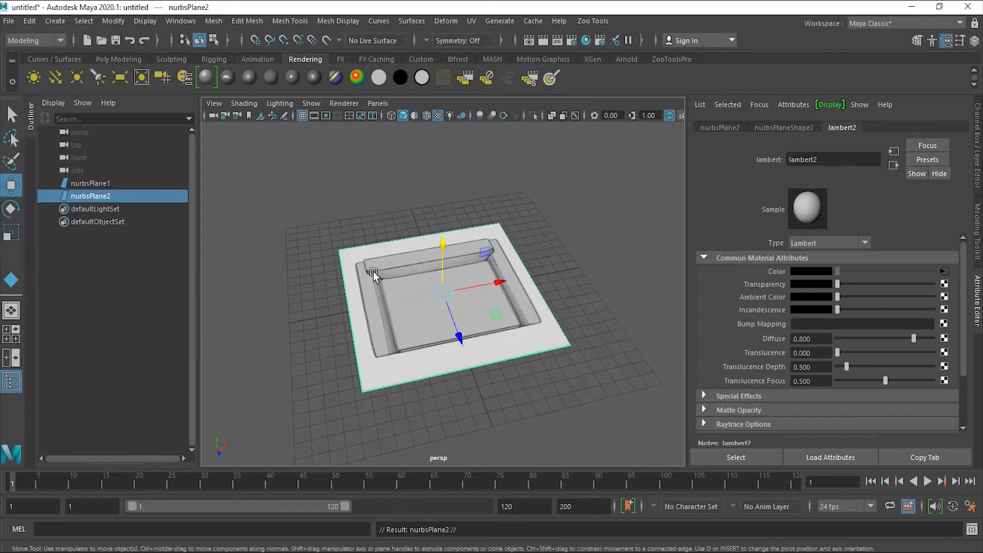
- Rename nurbsPlane1 to Top_View and nurbsPlane2 to Front_View in the Outliner
left_click(99, 183)
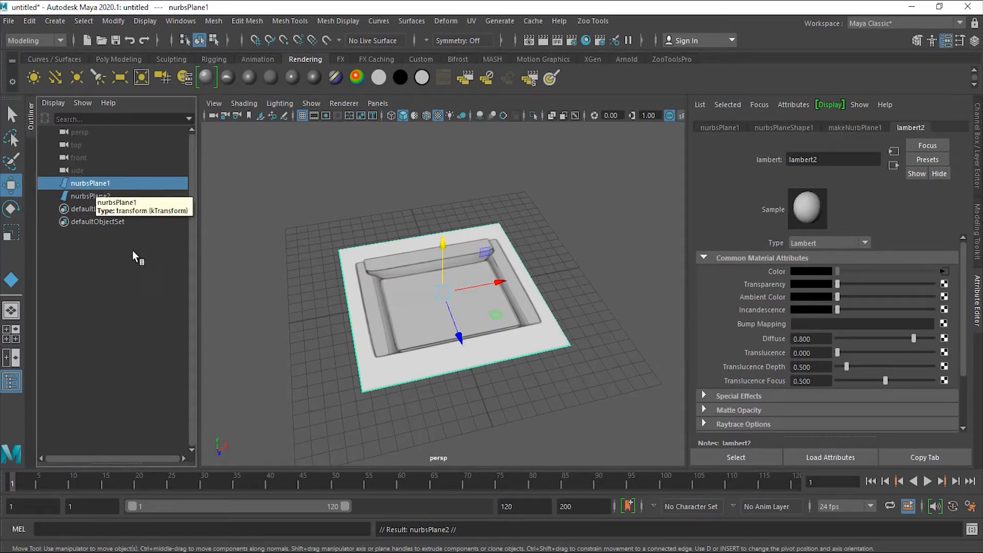
double_click(102, 183)
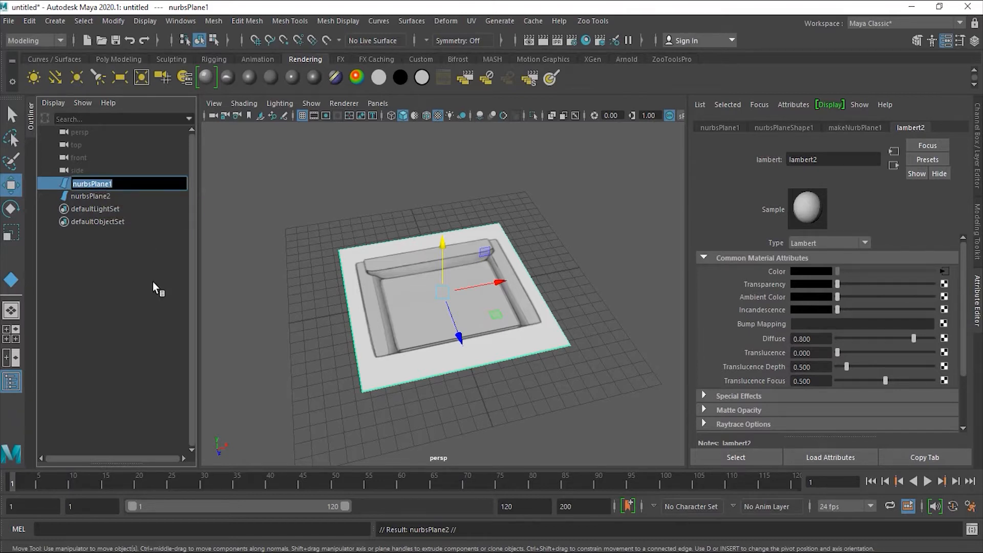
type("Top_View")
key("Return")
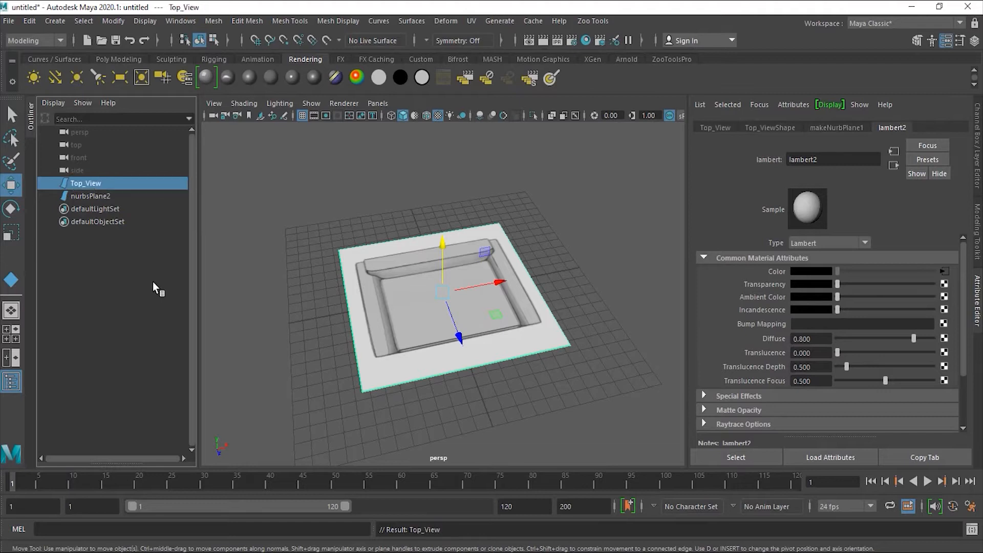
double_click(123, 197)
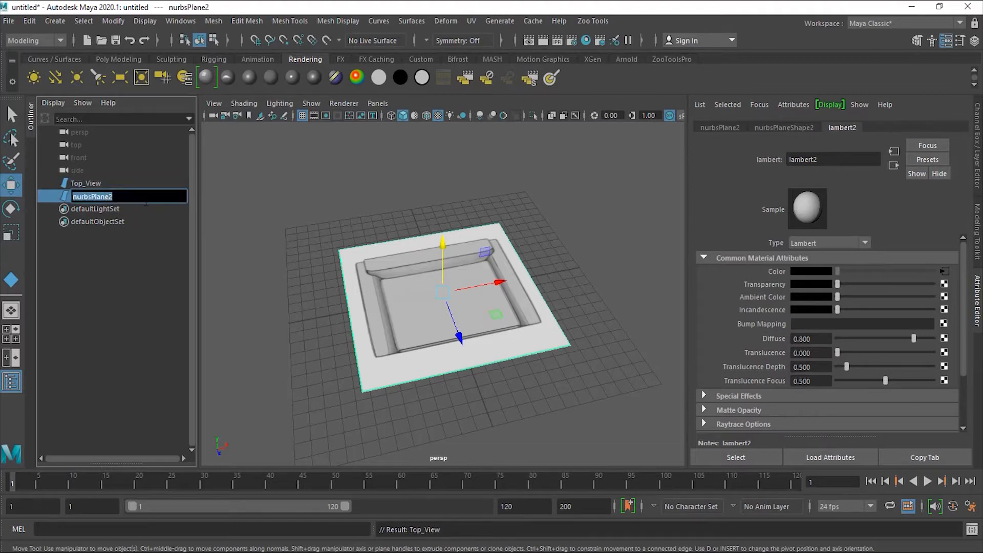
type("Front")
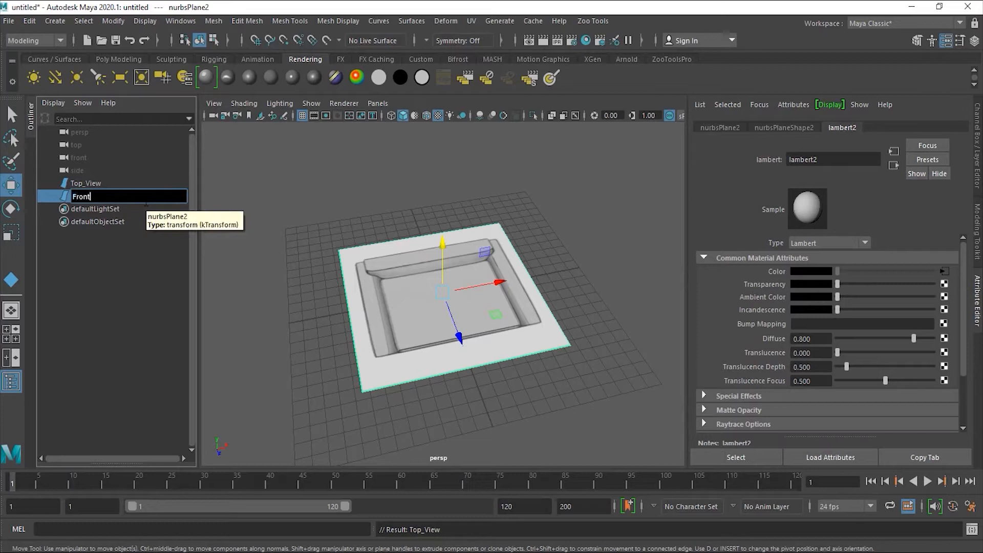
type("_View")
key("Return")
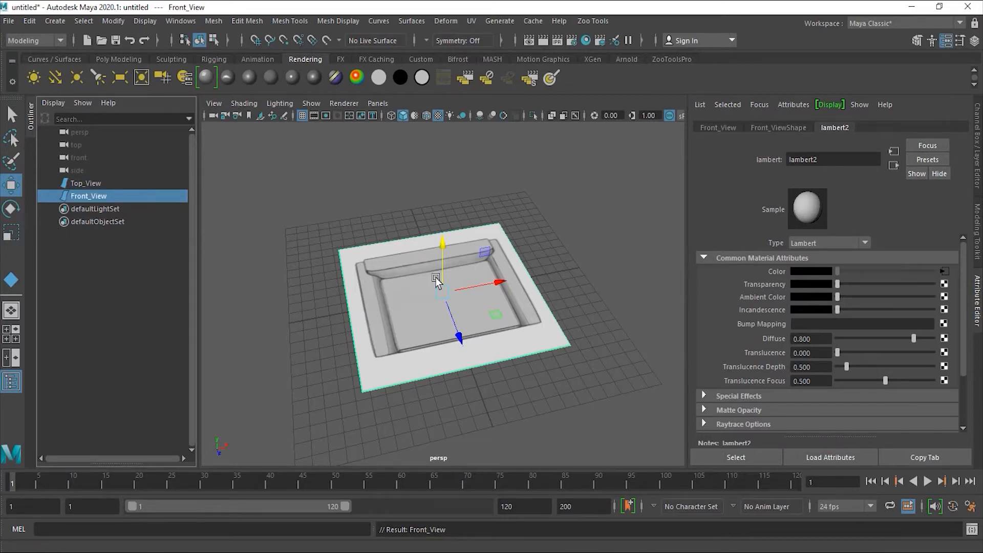
- Stand the Front_View plane upright by setting its Rotate X to exactly 90 degrees
left_click(18, 210)
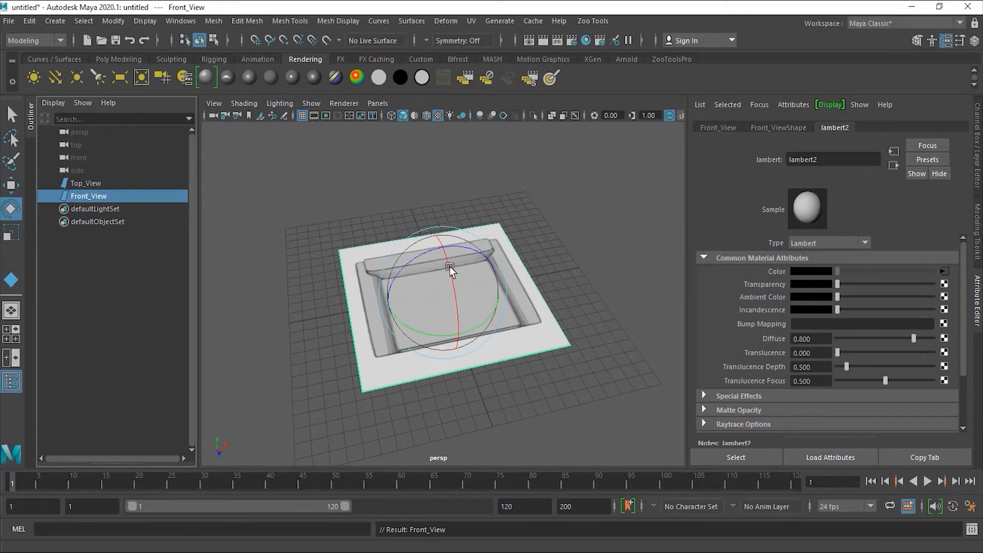
left_click_drag(321, 333, 471, 323, "alt")
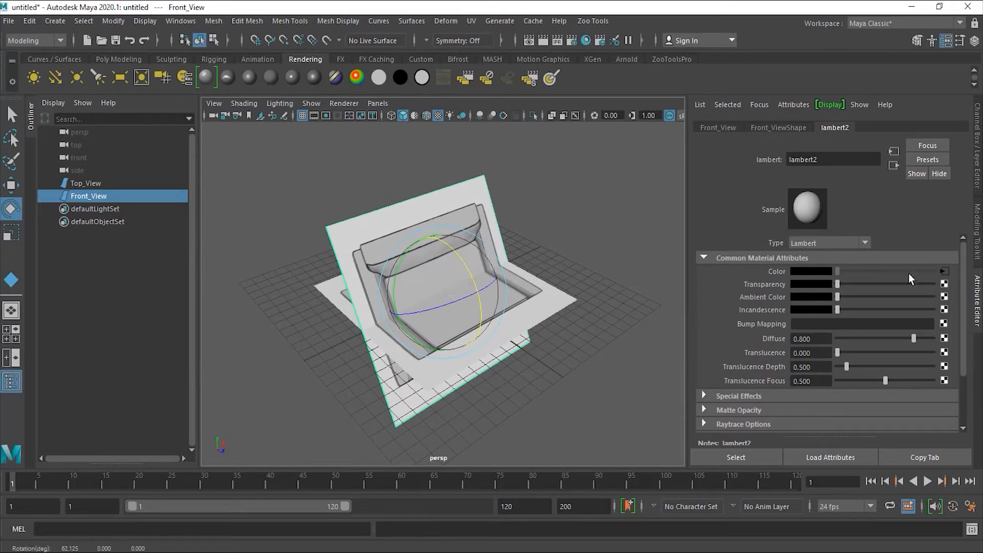
left_click(977, 155)
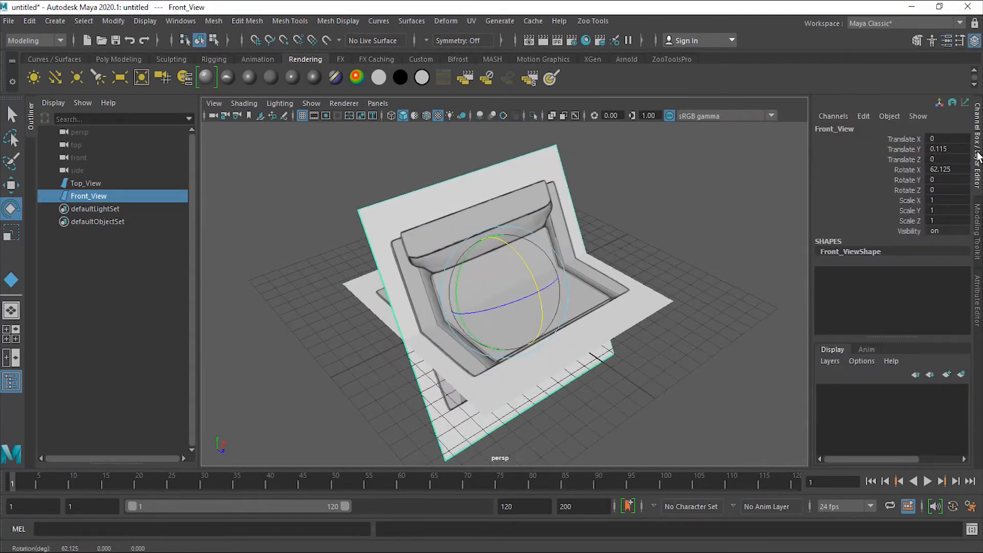
left_click(960, 169)
type("90")
key("Return")
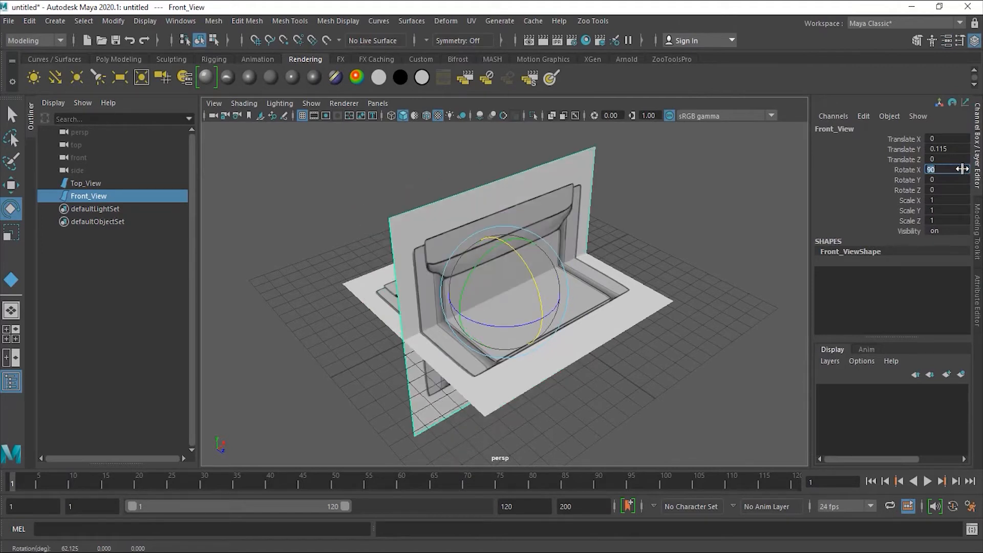
left_click(978, 315)
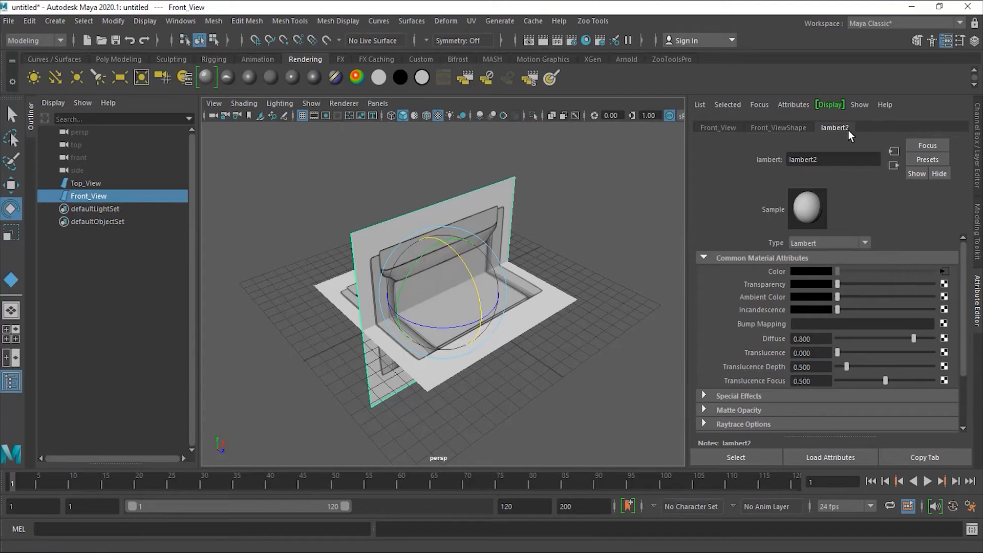
- Select the Front_View plane and assign it a new Lambert material, lambert3
left_click(338, 299)
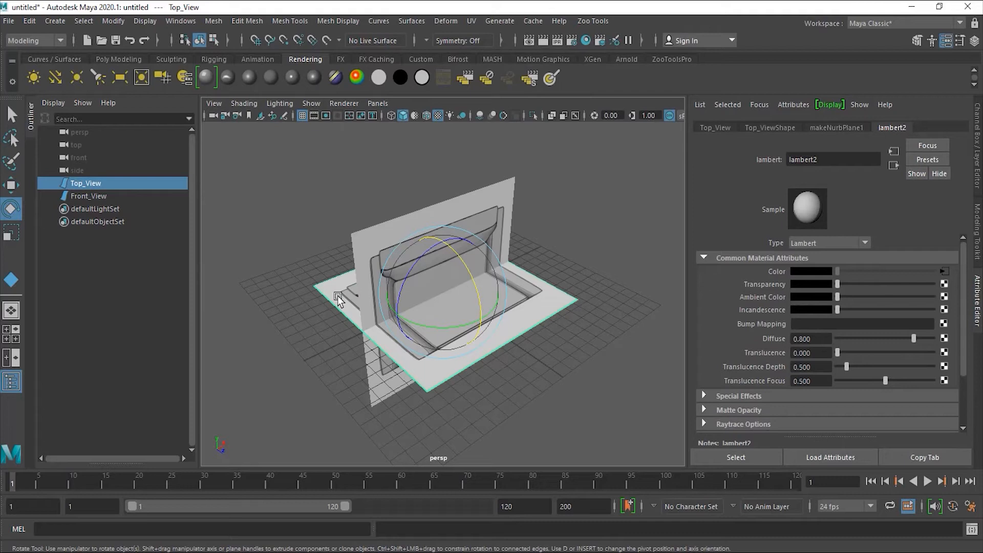
left_click(380, 242)
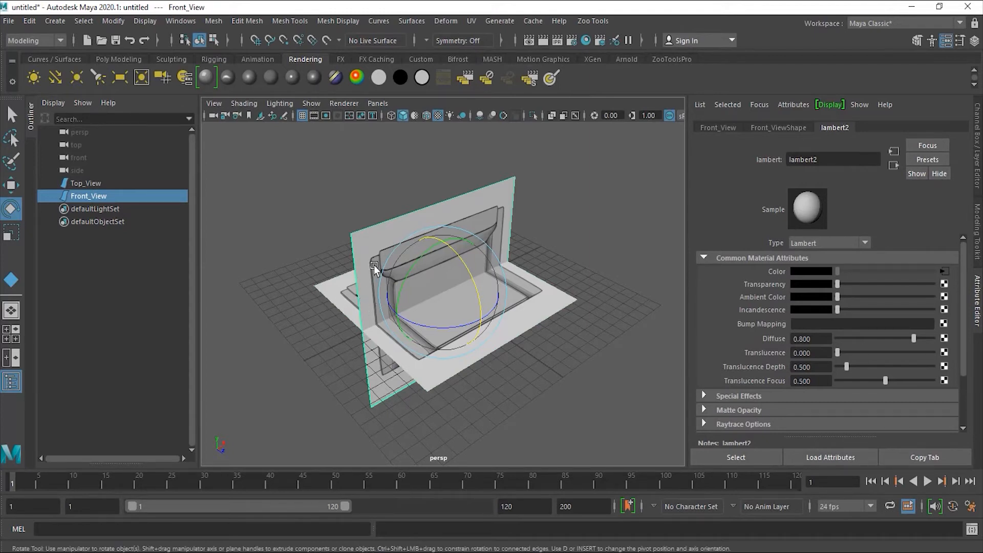
left_click(269, 77)
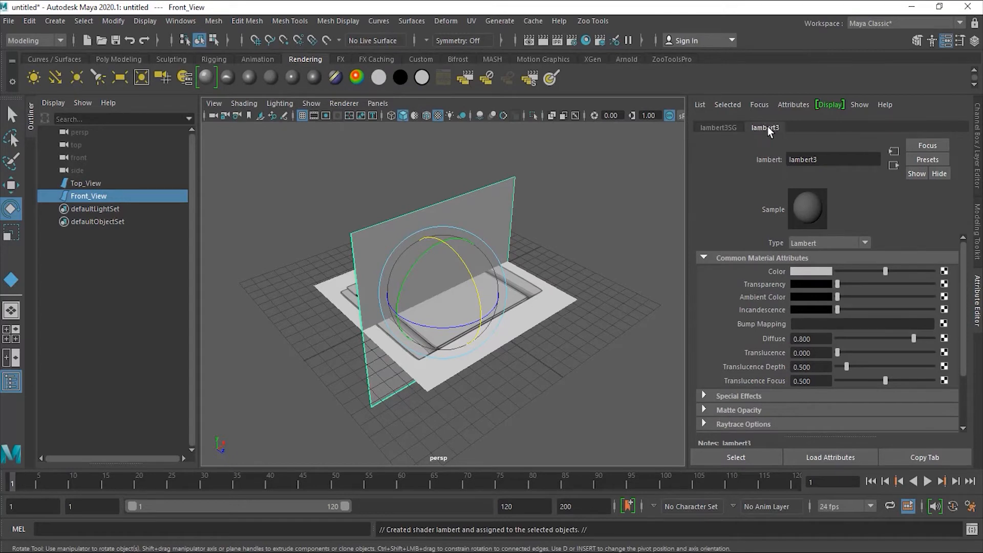
- Map lambert3's Color to a file texture loading Chair_Front.jpg
left_click(945, 273)
left_click(483, 285)
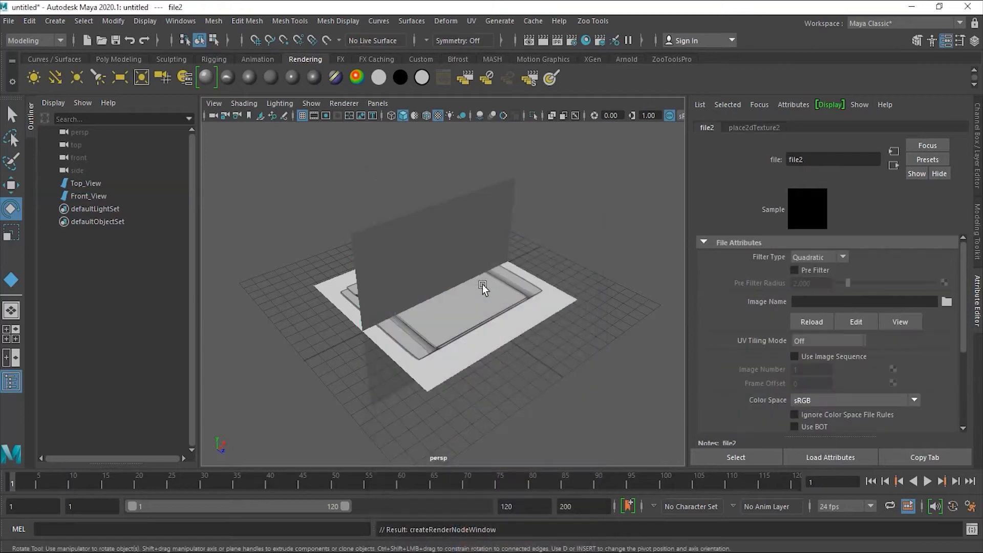
left_click(947, 302)
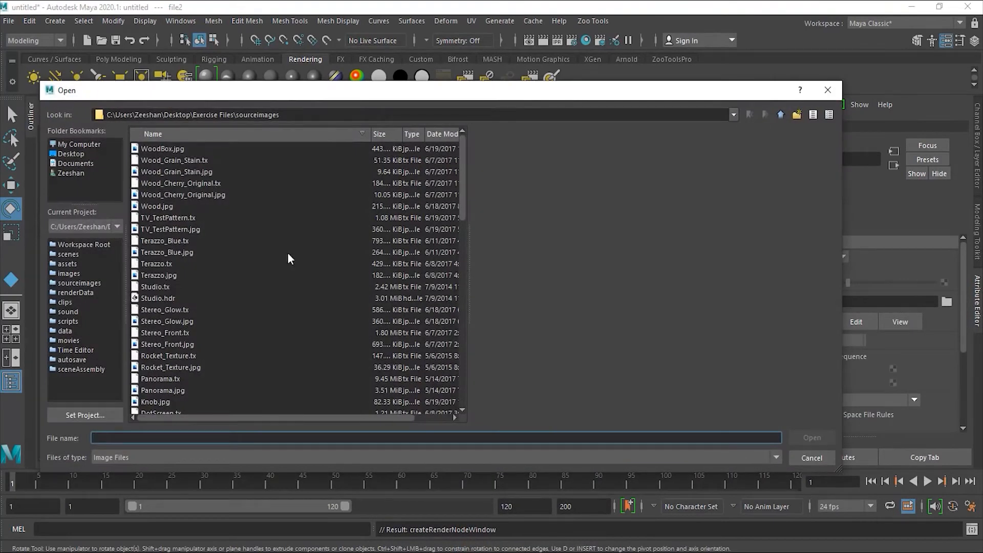
left_click_drag(459, 202, 462, 266)
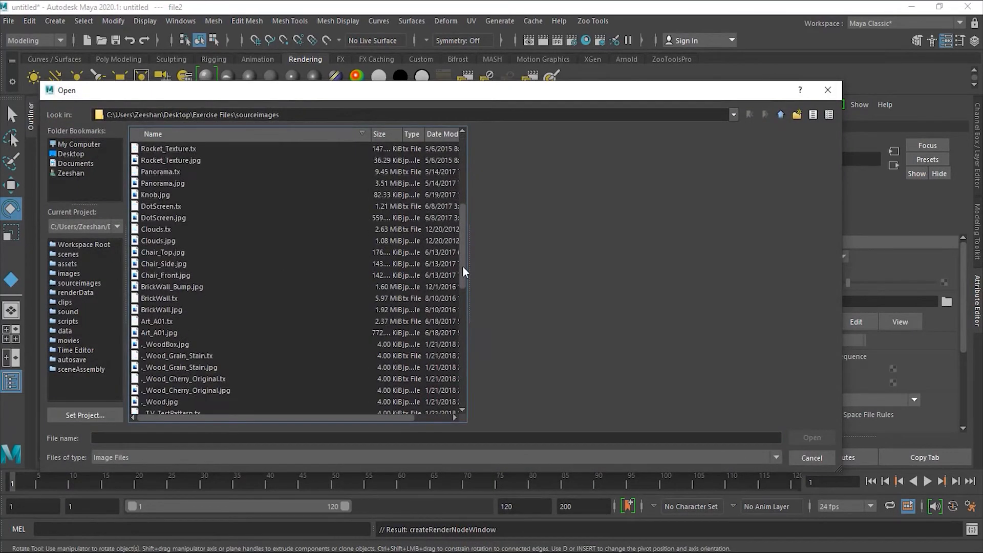
left_click(191, 275)
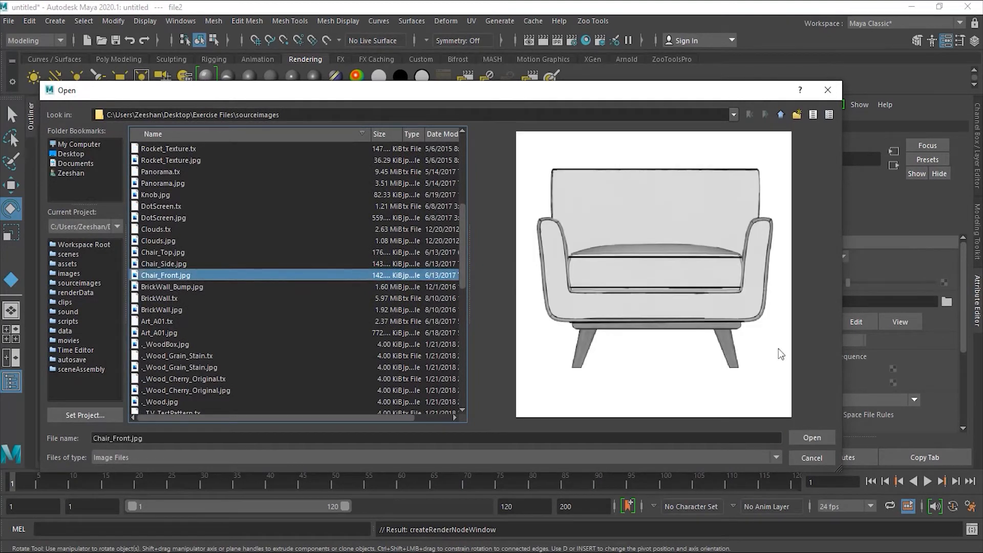
left_click(811, 438)
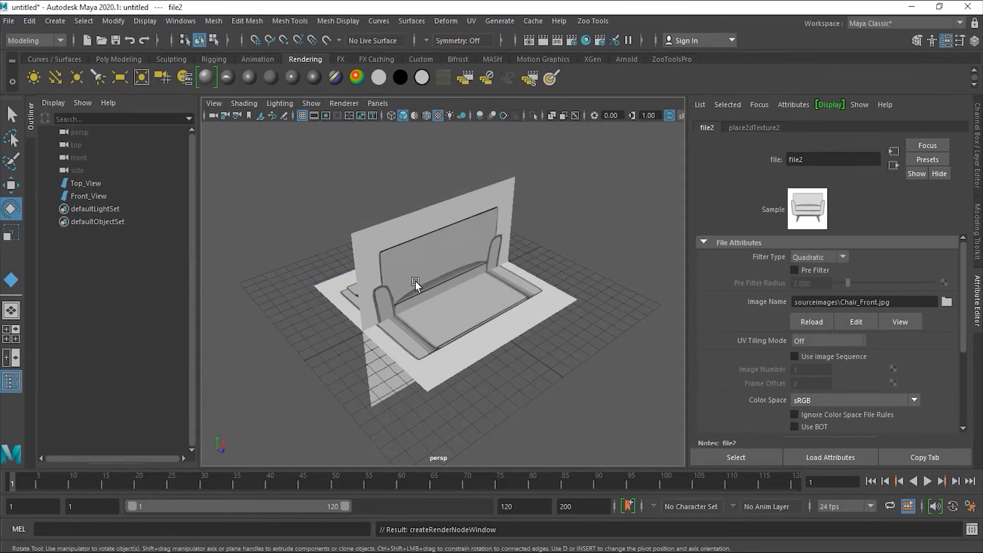
left_click(893, 165)
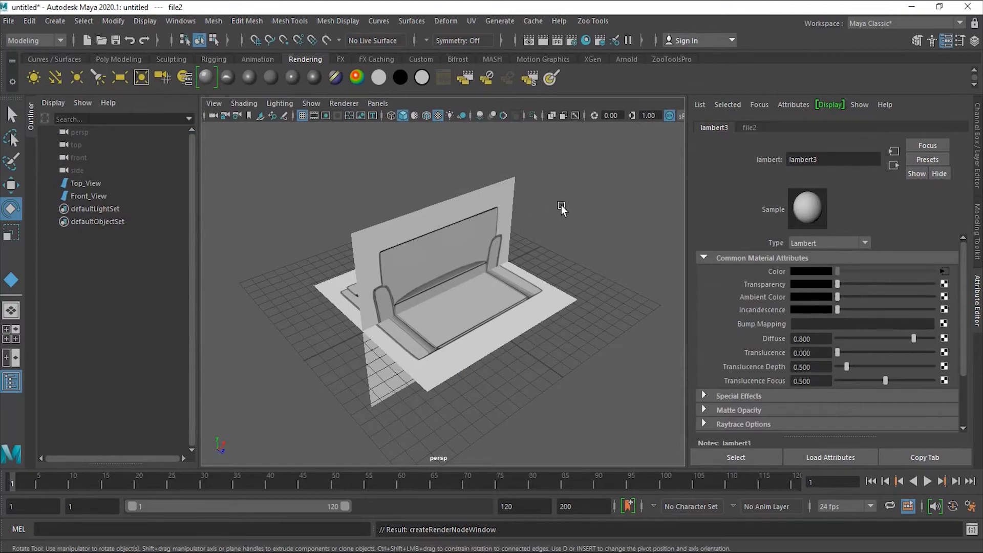
key("space")
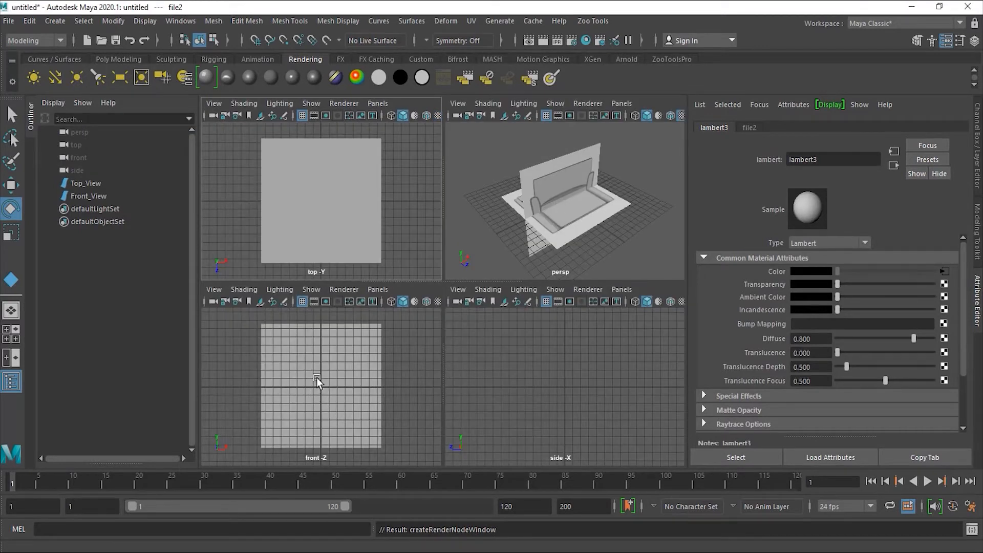
- Show textures in the front view and raise Front_View so the chair legs sit at ground level
key("space")
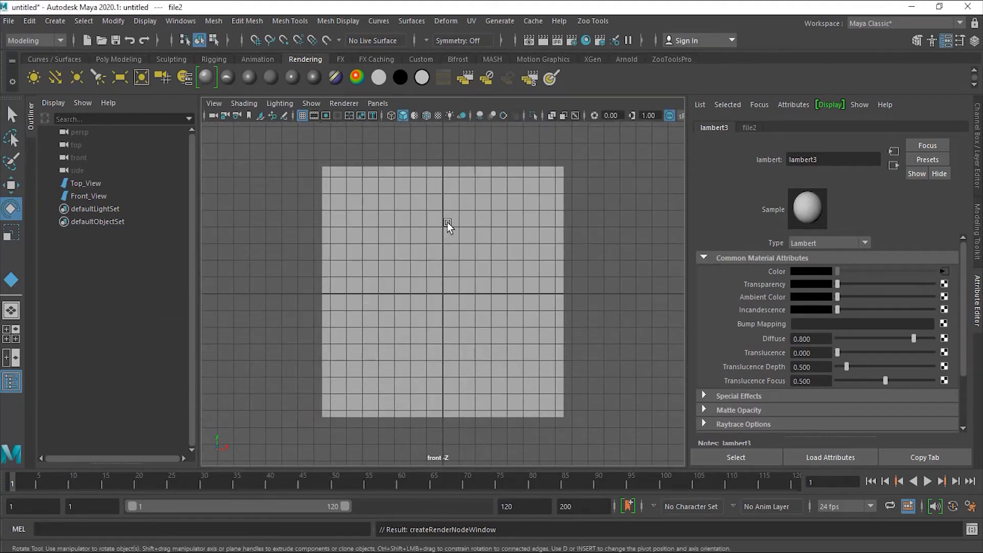
left_click(438, 115)
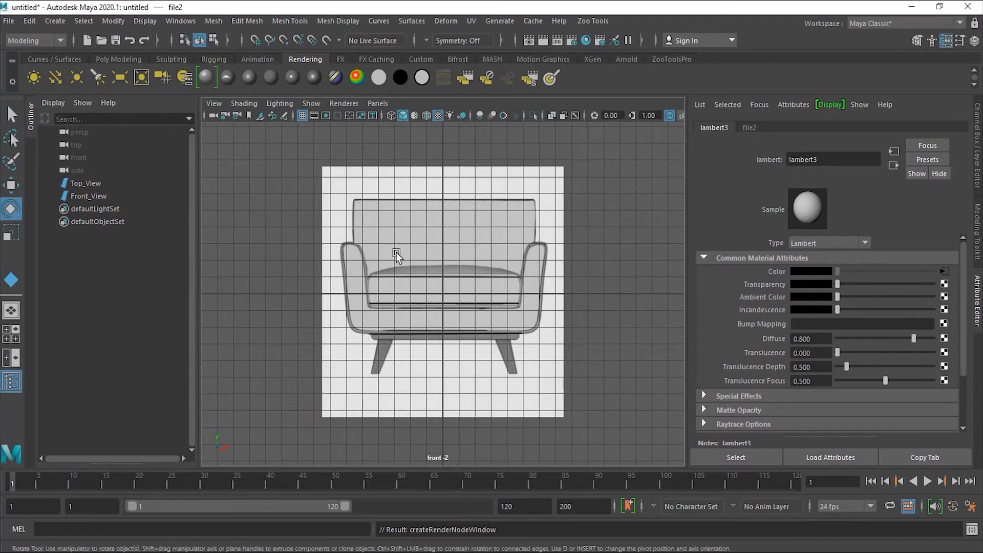
right_click_drag(339, 258, 614, 303, "alt")
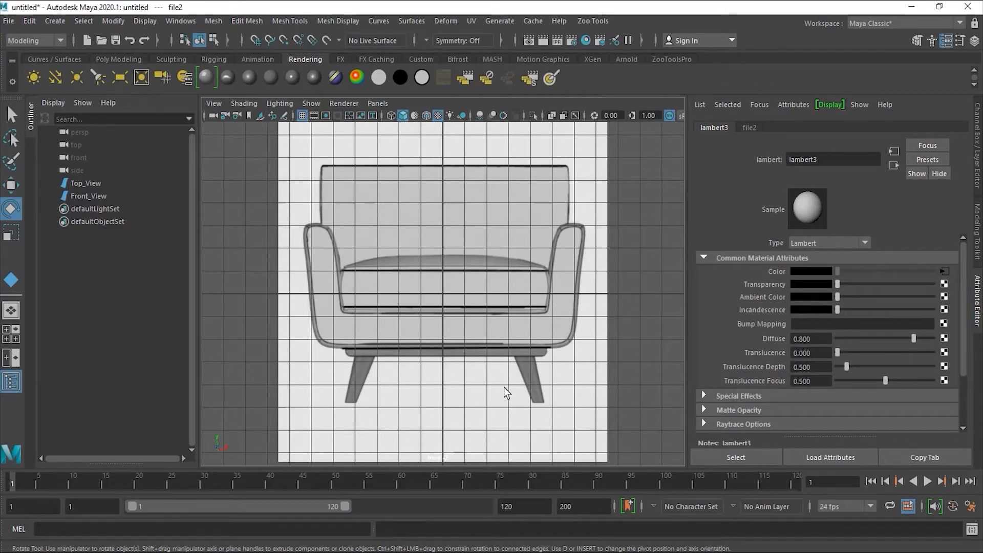
left_click(472, 384)
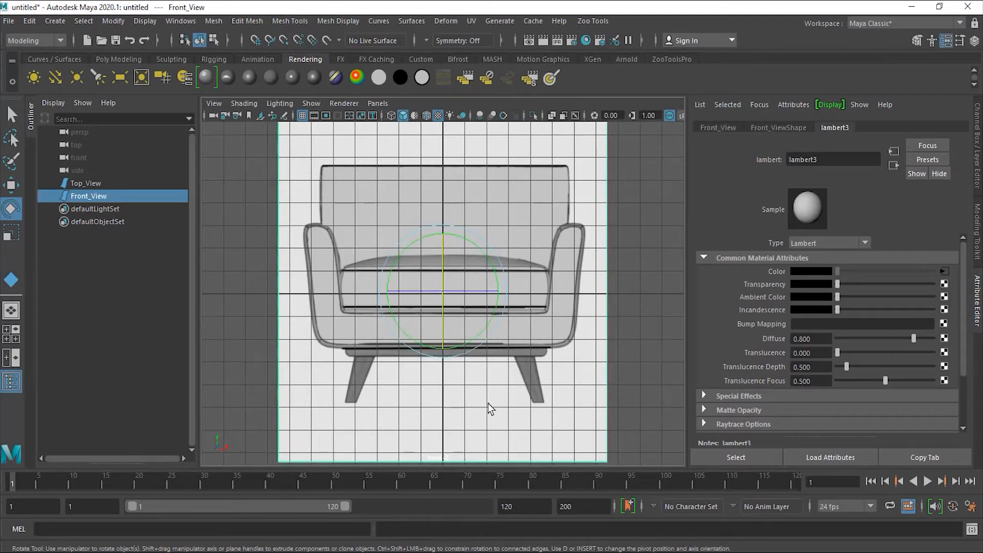
key("w")
left_click_drag(443, 355, 451, 242)
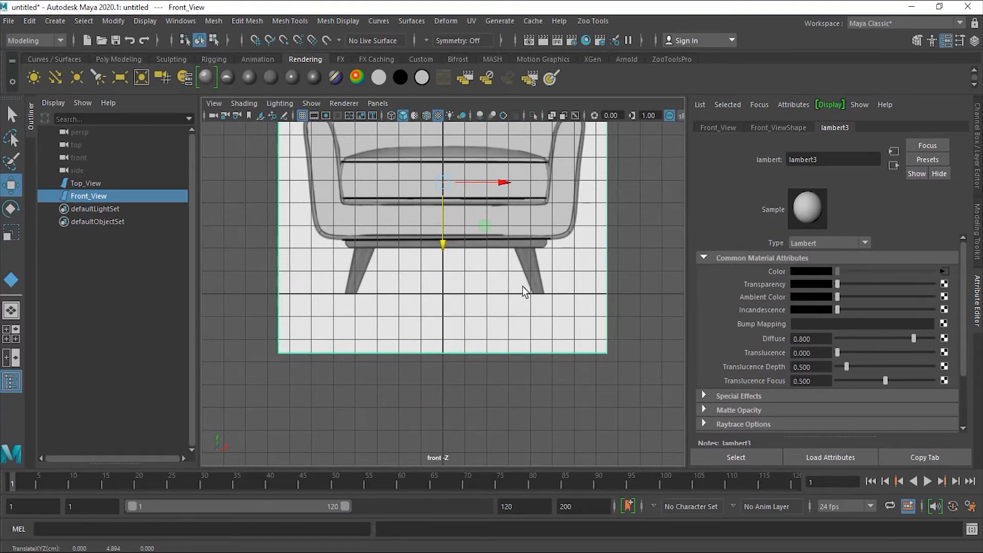
- Check the planes in perspective and duplicate Front_View as Front_View1
key("space")
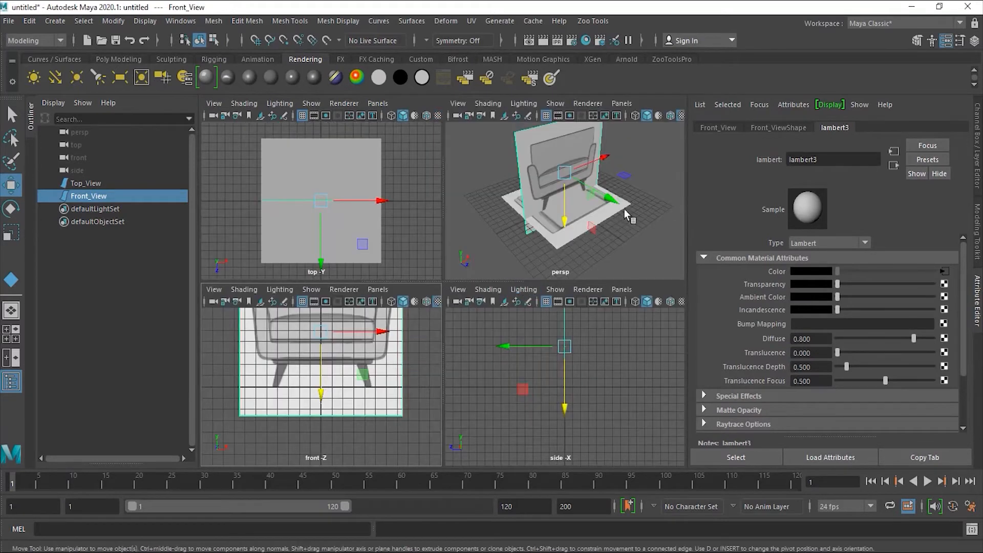
key("space")
left_click_drag(586, 349, 444, 278, "alt")
scroll(444, 278, "up", 3)
left_click_drag(486, 325, 450, 348, "alt")
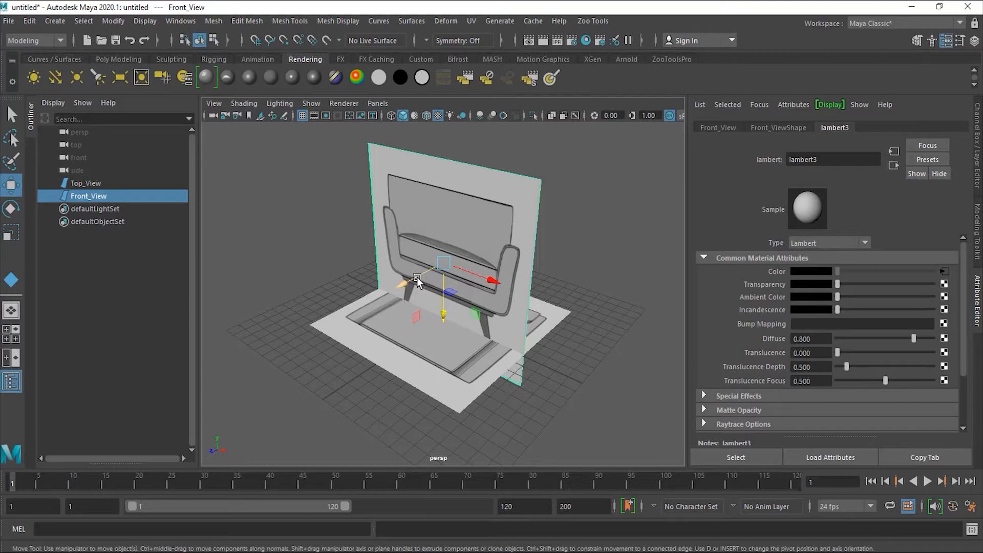
key("ctrl+d")
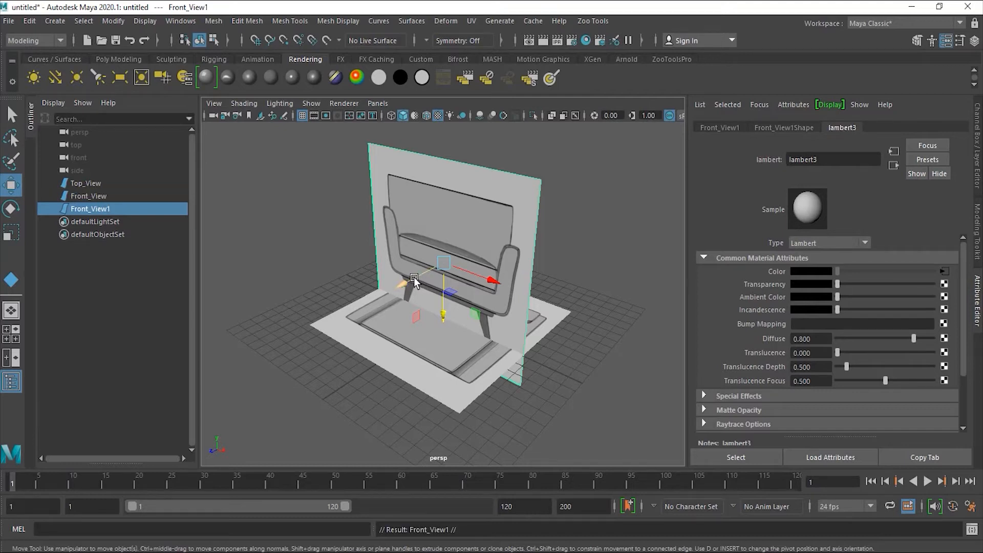
- Rename Front_View1 to Side_View in the Outliner
double_click(97, 210)
left_click_drag(91, 209, 46, 210)
type("Side")
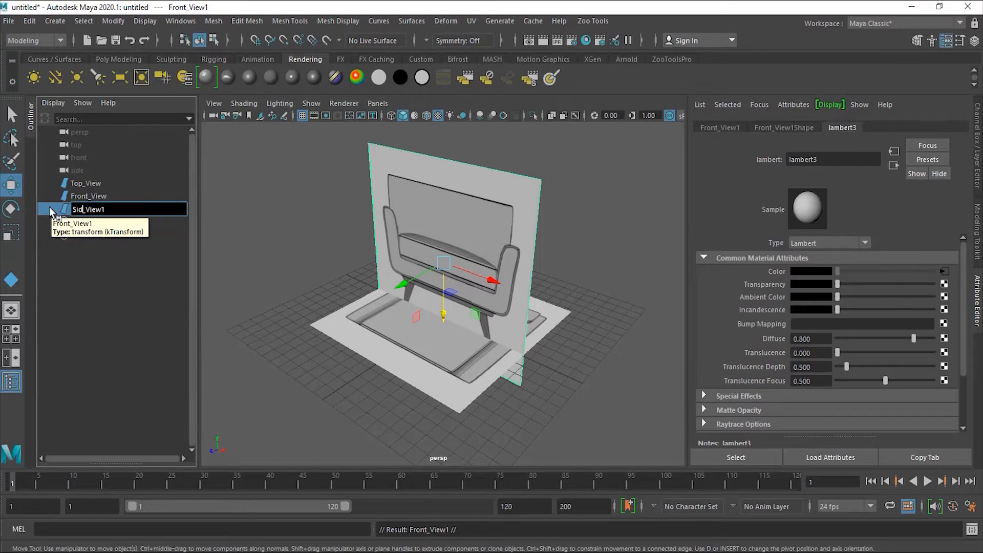
key("End")
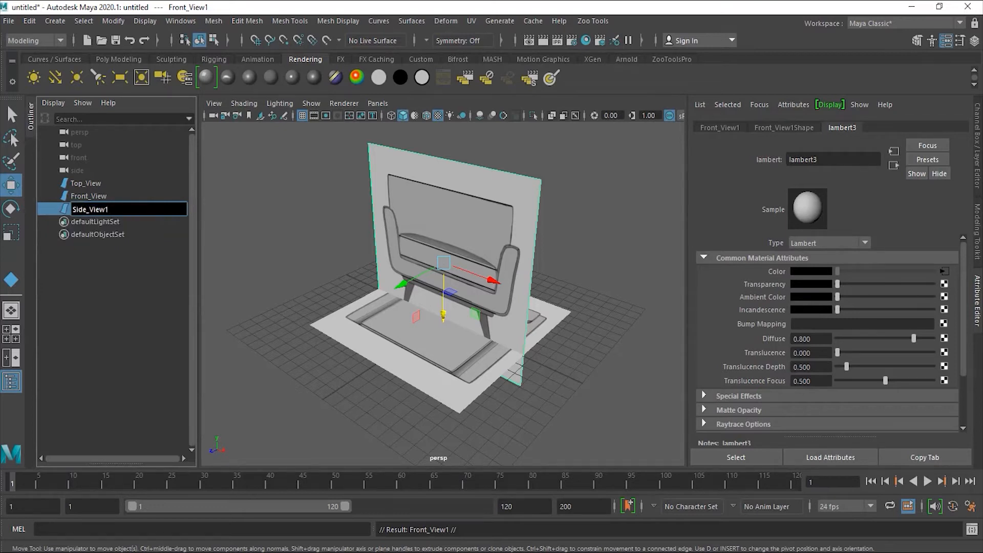
key("BackSpace")
key("Return")
- Set Side_View's Rotate Y to 90 degrees and assign it a new Lambert material
left_click(10, 208)
left_click_drag(440, 288, 492, 285)
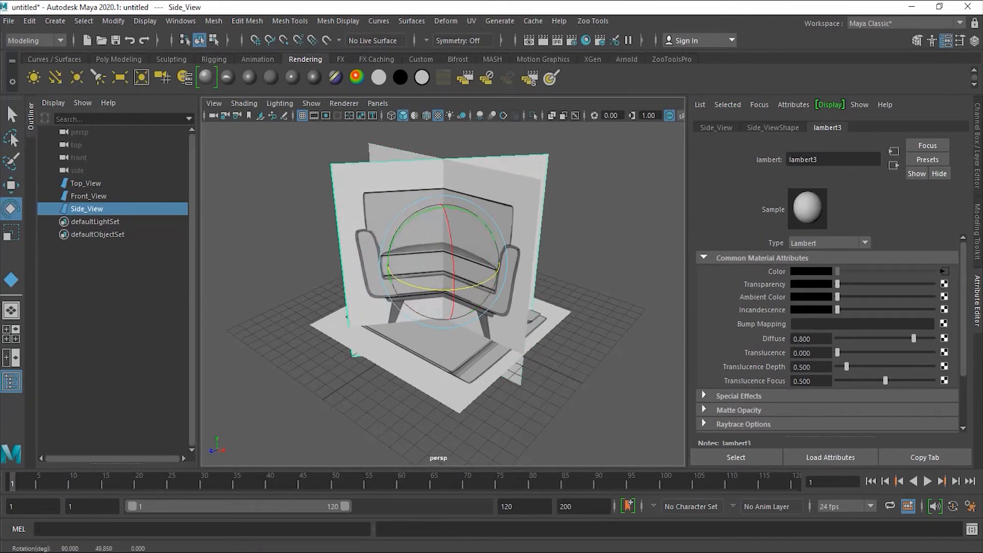
left_click(979, 171)
left_click(961, 181)
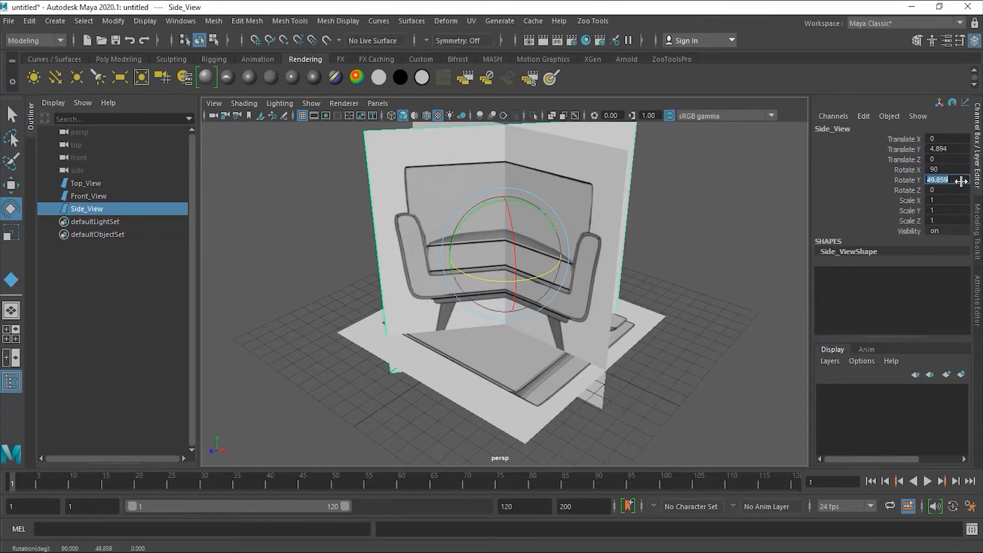
type("90")
key("Return")
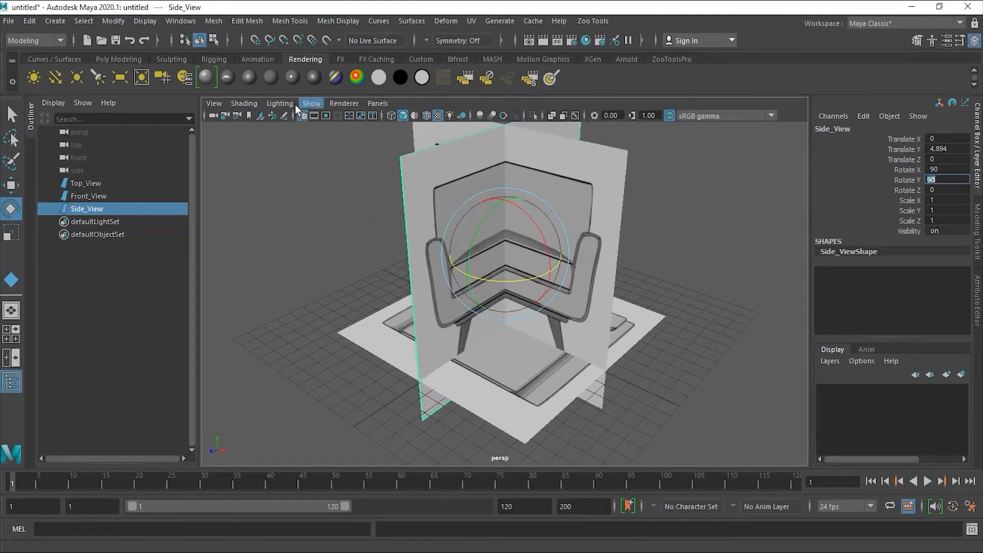
left_click(269, 77)
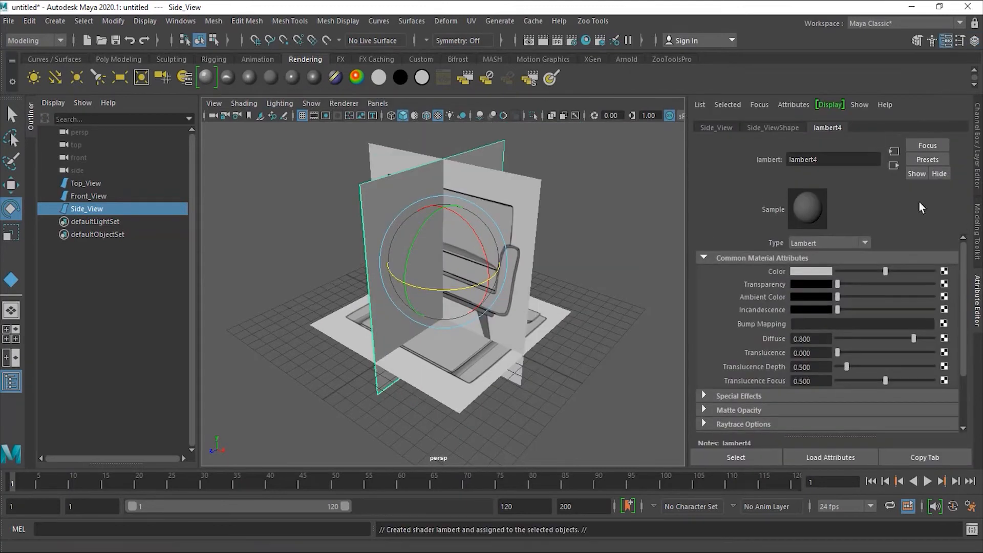
- Map the Side_View material's Color to a file texture loading Chair_Side.jpg
left_click(945, 271)
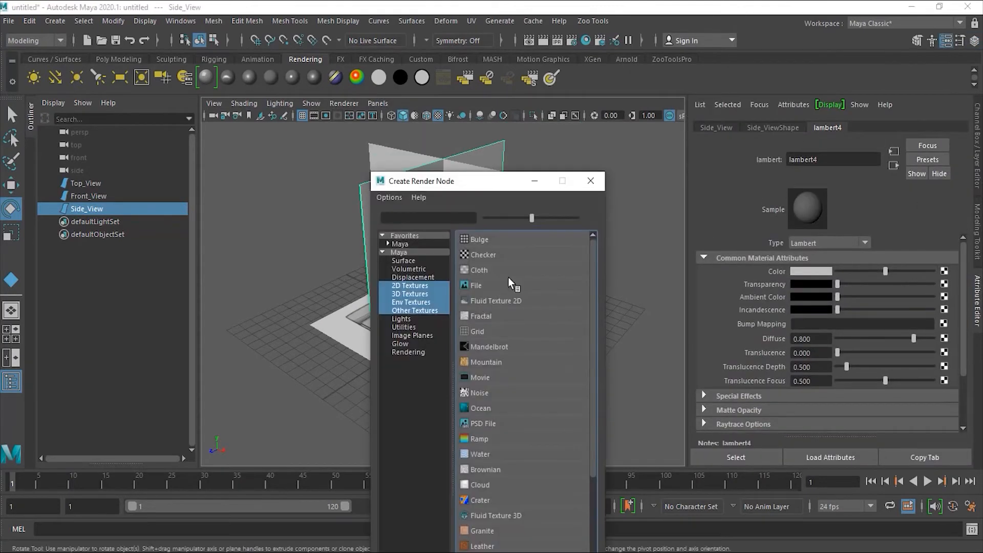
left_click(484, 285)
left_click(947, 302)
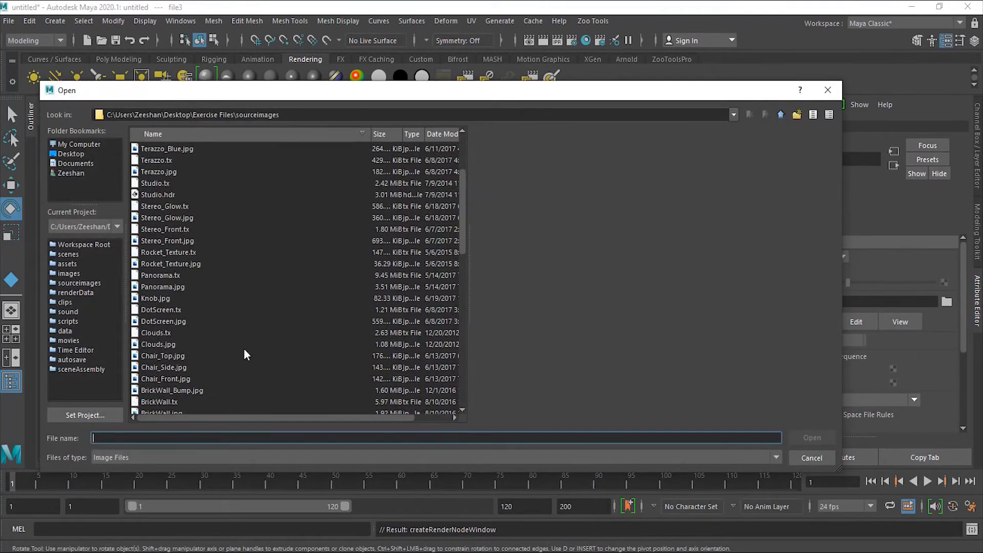
left_click(193, 367)
left_click(819, 437)
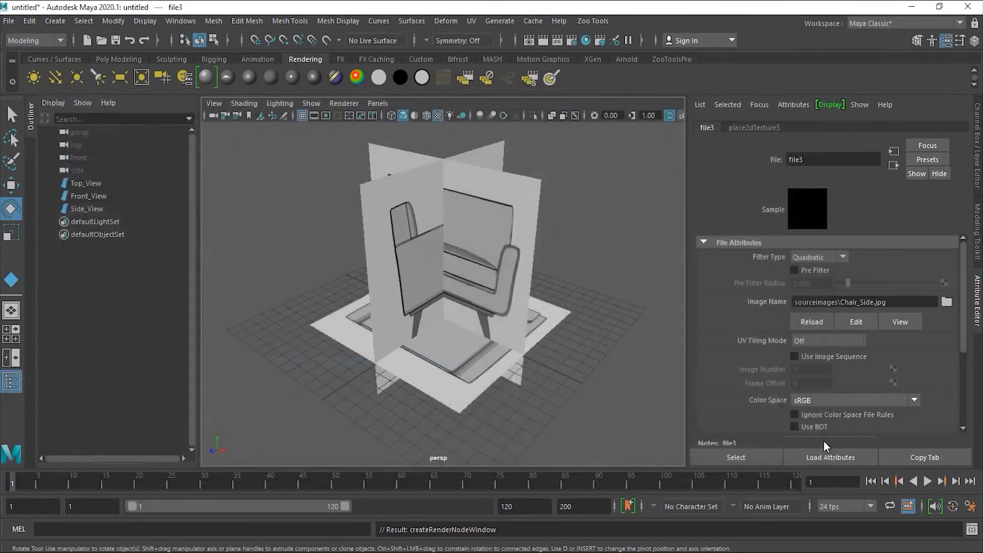
mouse_move(592, 251)
left_mouse_down("alt")
mouse_move(541, 252)
mouse_move(586, 251)
left_mouse_up("alt")
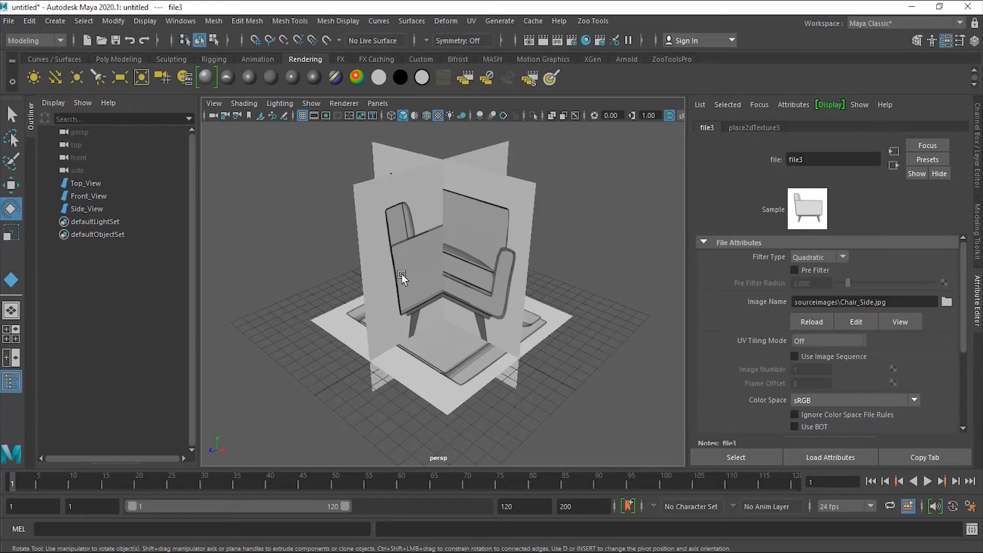
- Select the Side_View plane and rotate it around Y
left_click(401, 256)
left_click_drag(476, 286, 368, 293)
mouse_move(449, 303)
left_mouse_down()
mouse_move(455, 296)
mouse_move(439, 292)
left_mouse_up()
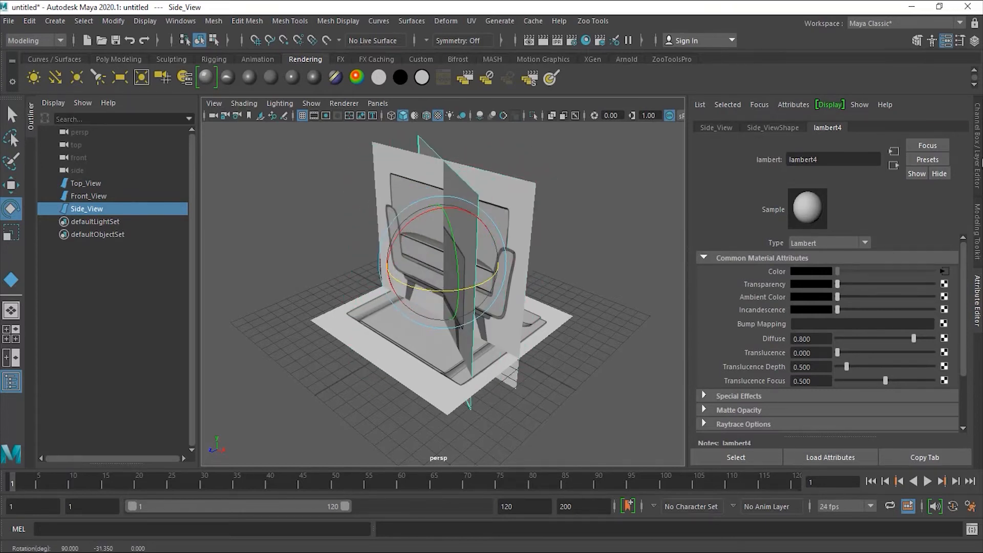
- Set Side_View's Rotate Y to exactly -90 degrees
left_click(979, 162)
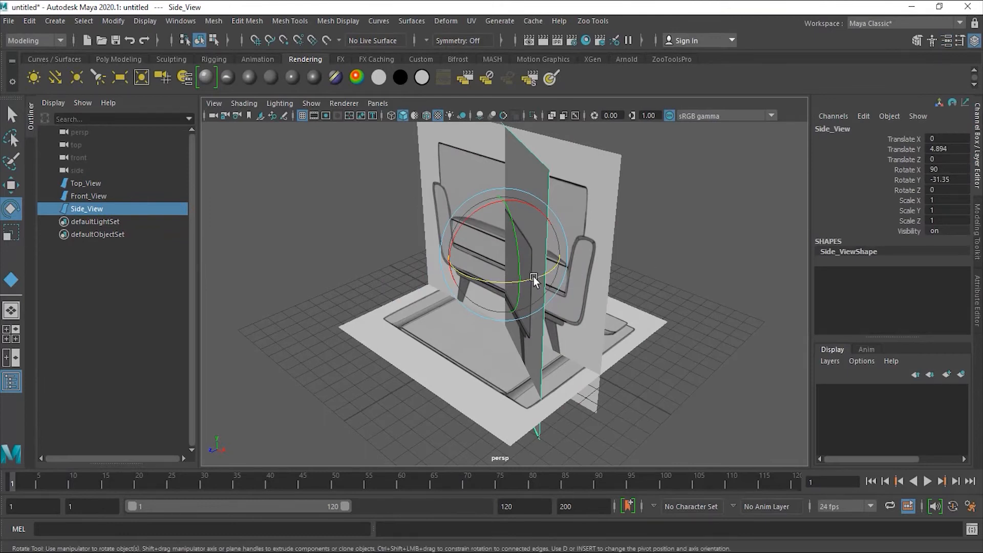
left_click_drag(537, 280, 529, 282)
double_click(957, 180)
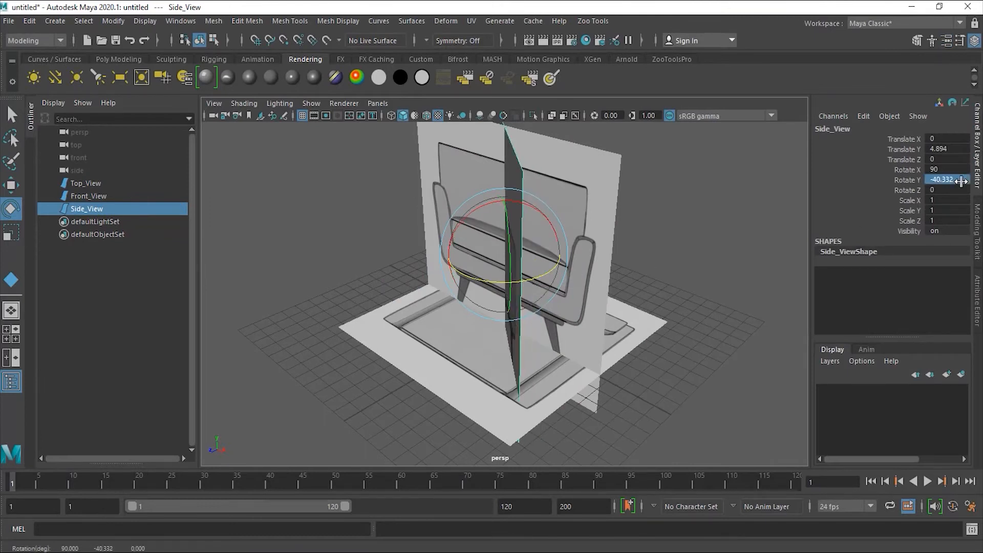
type("-90")
key("Return")
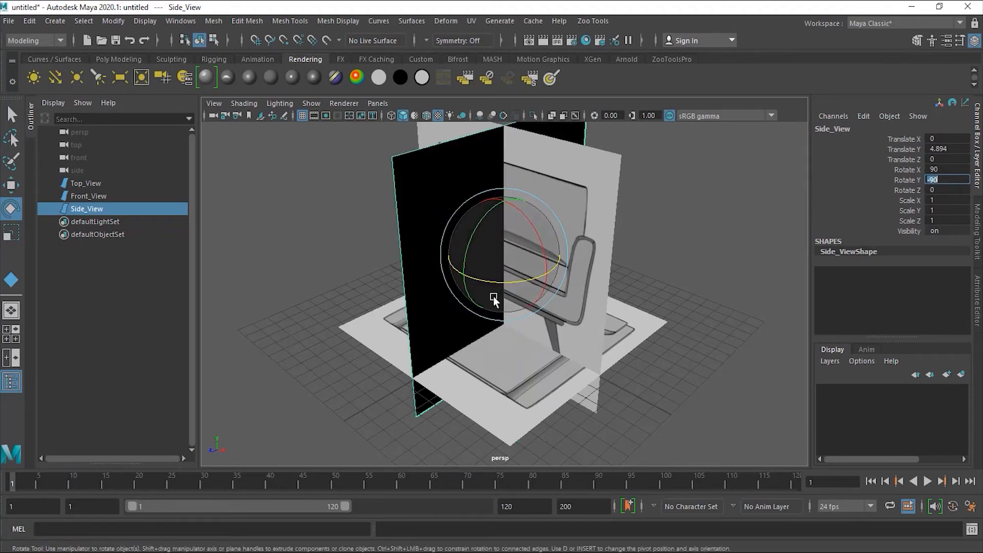
- Enable Two Sided Lighting so the Side_View plane no longer appears black
left_click_drag(542, 358, 494, 303, "alt")
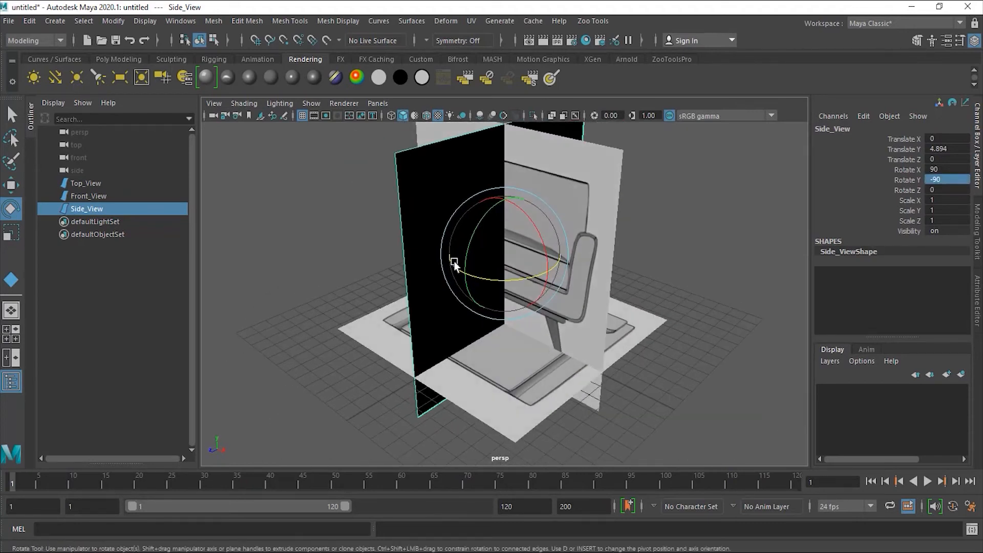
left_click_drag(577, 352, 484, 306, "alt")
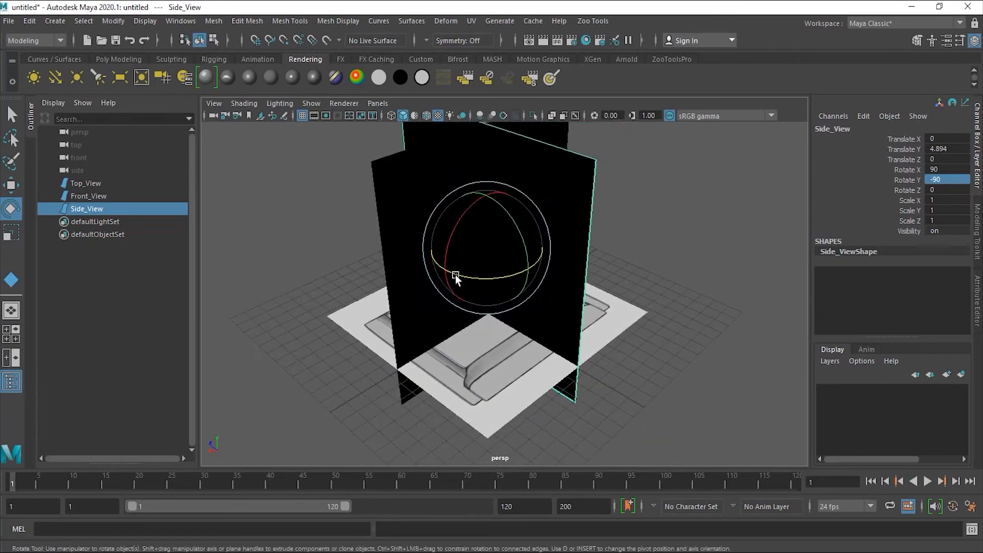
left_click_drag(420, 307, 586, 305, "alt")
middle_click_drag(586, 305, 573, 321, "alt")
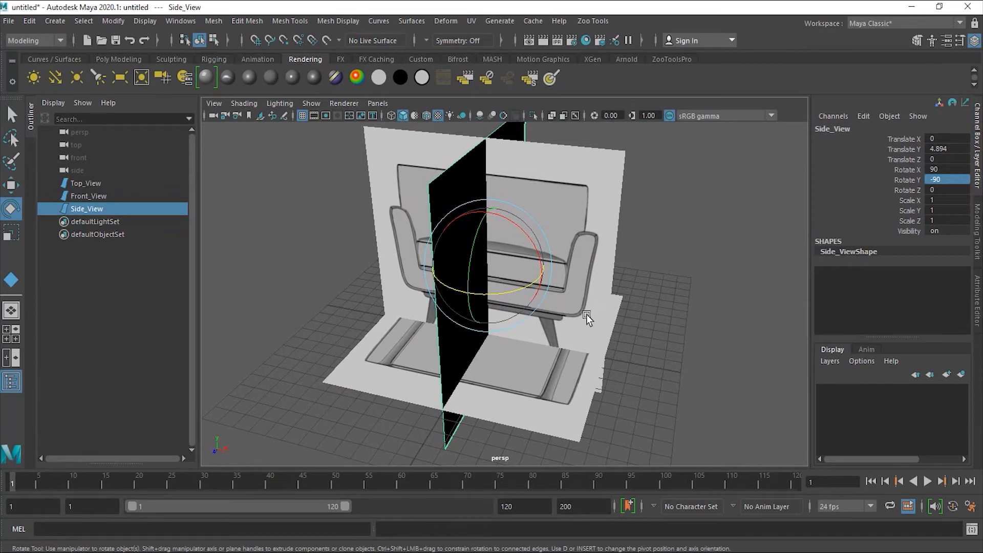
left_click(283, 103)
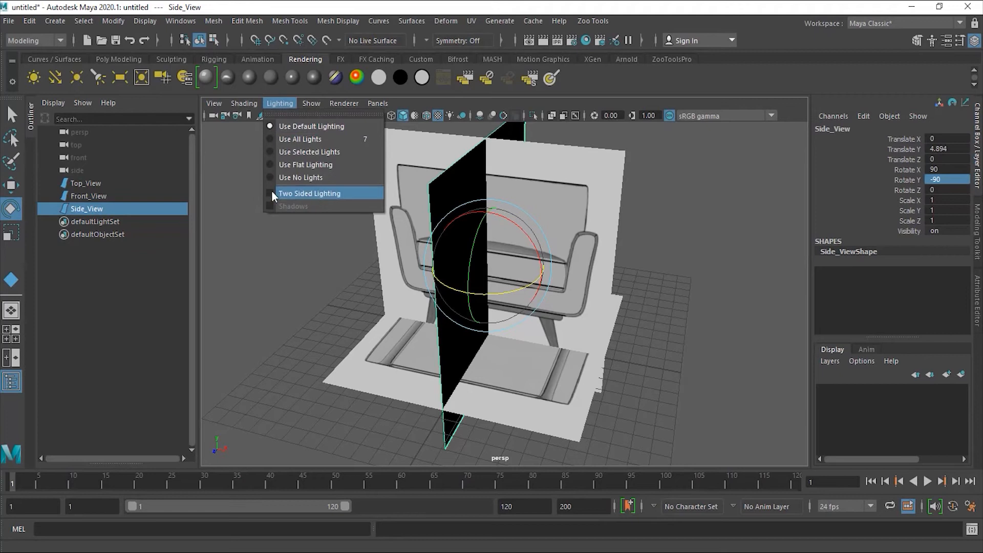
left_click(287, 193)
left_click_drag(689, 334, 751, 309, "alt")
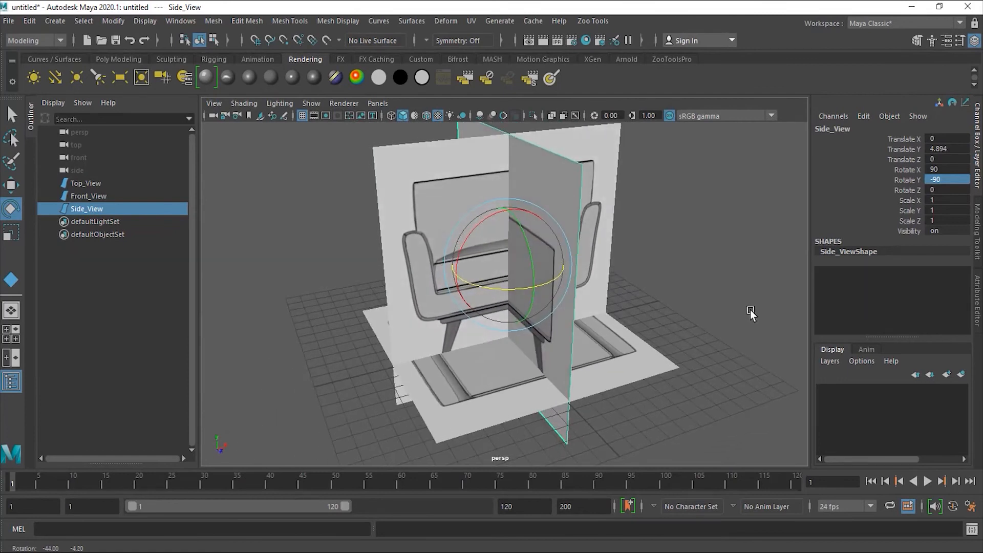
left_click(11, 185)
left_click(682, 253)
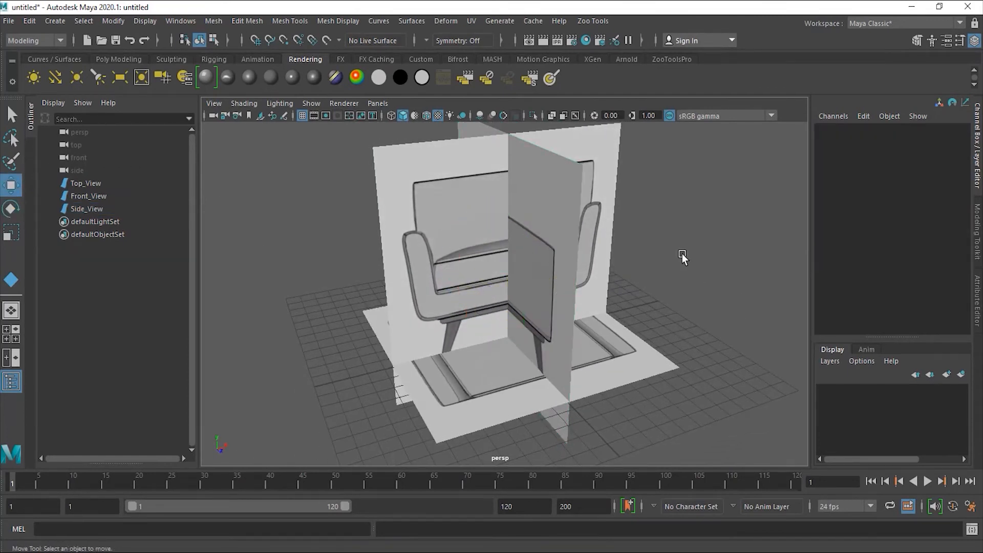
- Undo a trial move of Front_View, then marquee-select the Top, Front and Side View planes
left_click_drag(682, 253, 641, 284, "alt")
left_click_drag(600, 337, 508, 334, "alt")
left_click(474, 297)
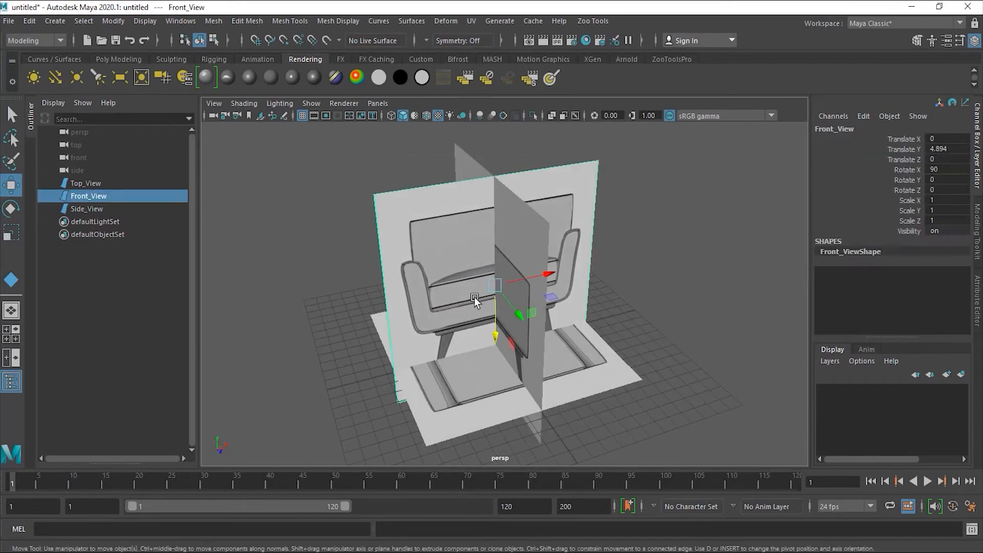
left_click_drag(543, 275, 499, 320)
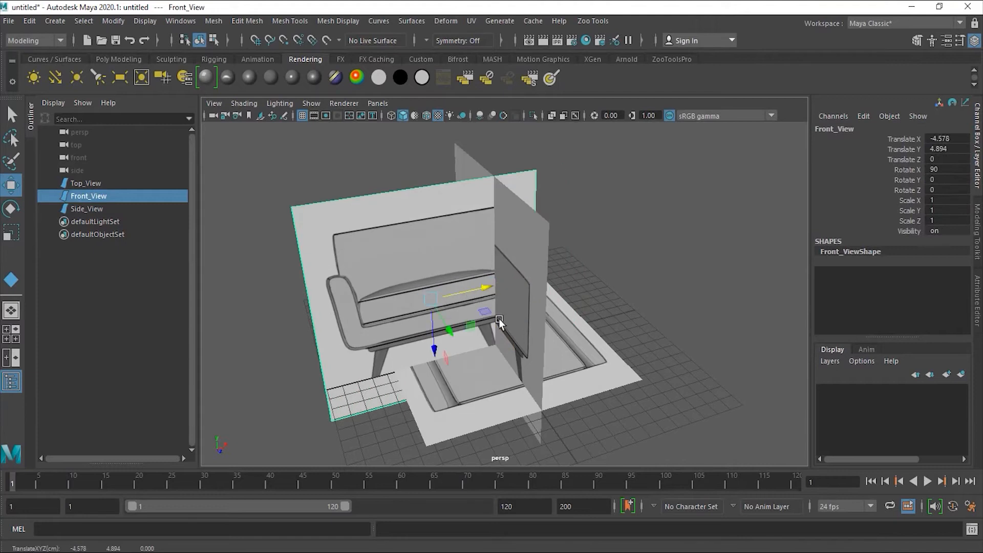
key("ctrl+z")
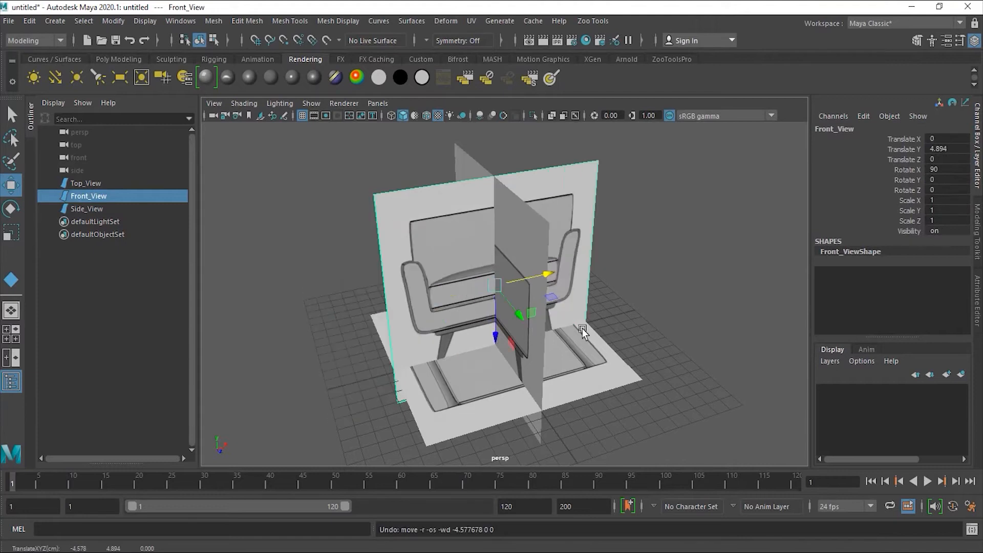
left_click(652, 345)
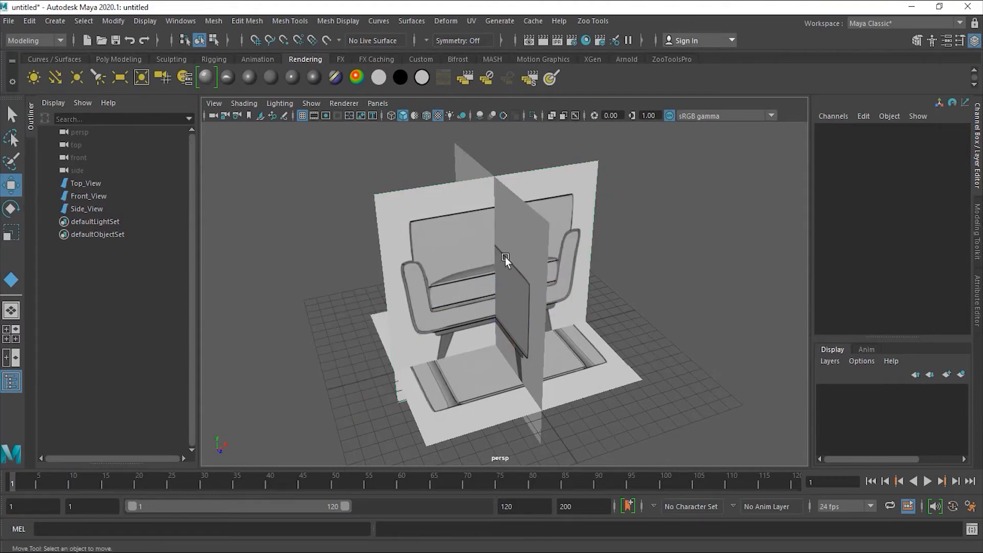
mouse_move(610, 315)
left_mouse_down("alt")
mouse_move(695, 312)
mouse_move(618, 318)
mouse_move(626, 311)
left_mouse_up("alt")
left_click_drag(316, 126, 688, 440)
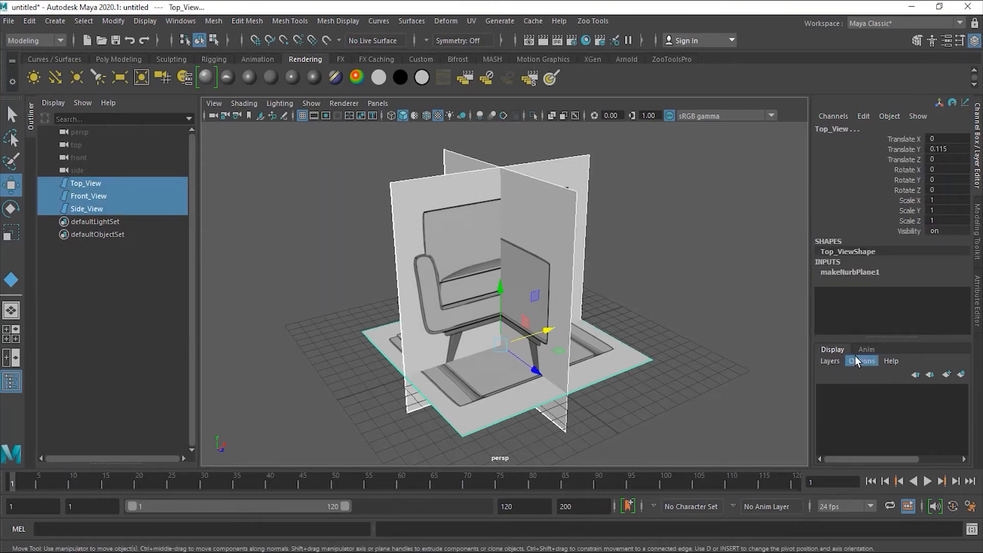
- Create a display layer from the three selected planes and name it References
left_click(831, 361)
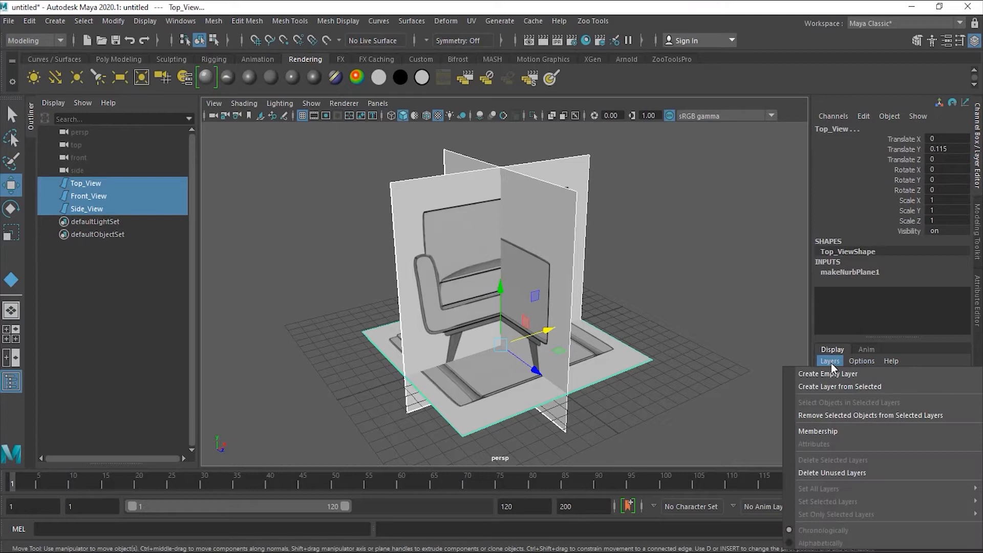
left_click(846, 386)
double_click(883, 392)
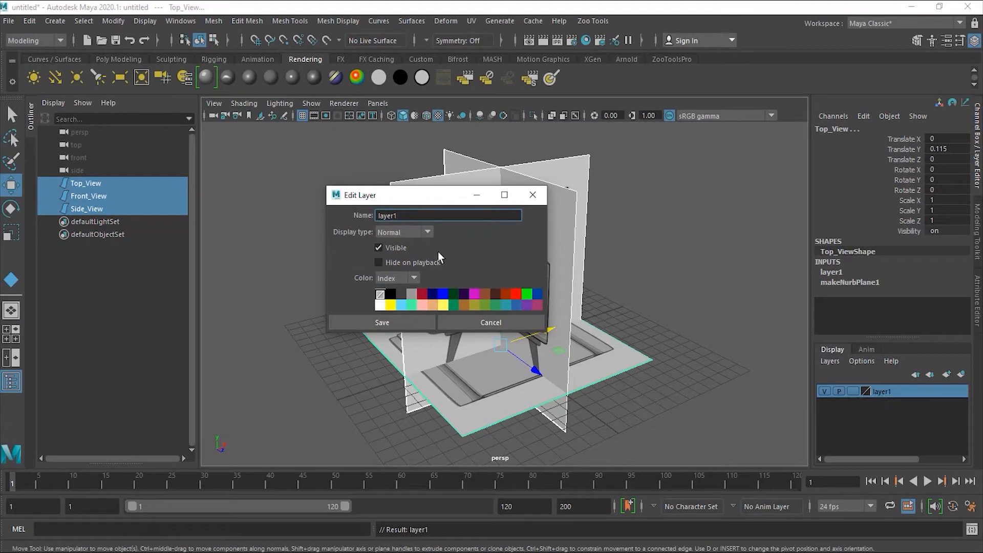
left_click_drag(415, 219, 336, 223)
type("References")
left_click(397, 323)
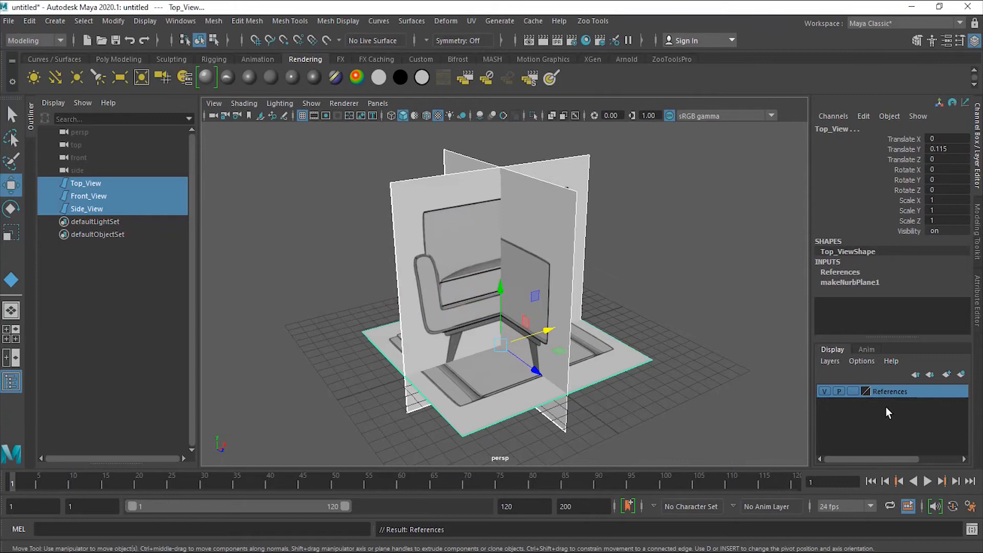
- Set the References layer to Reference display so the planes show shaded but unselectable
left_click(852, 391)
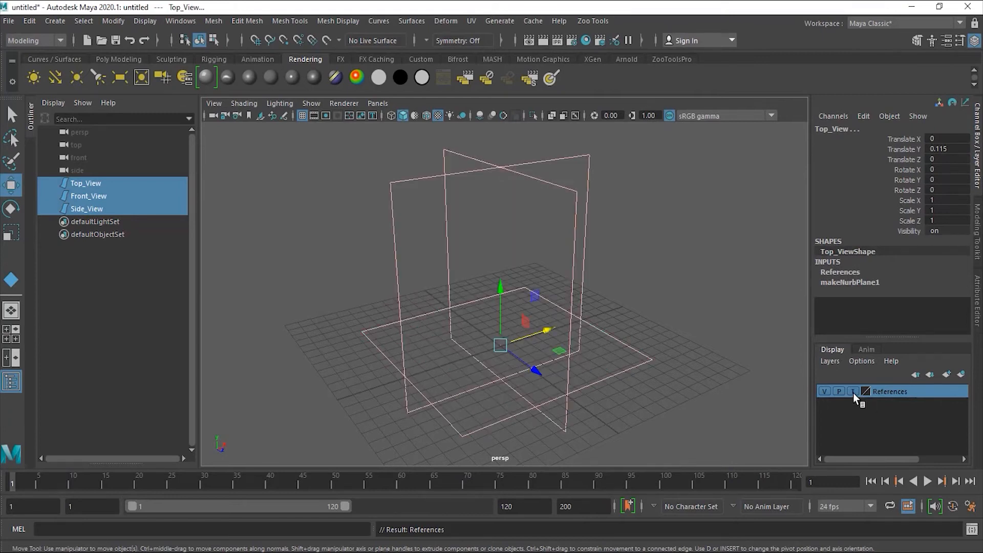
left_click(853, 391)
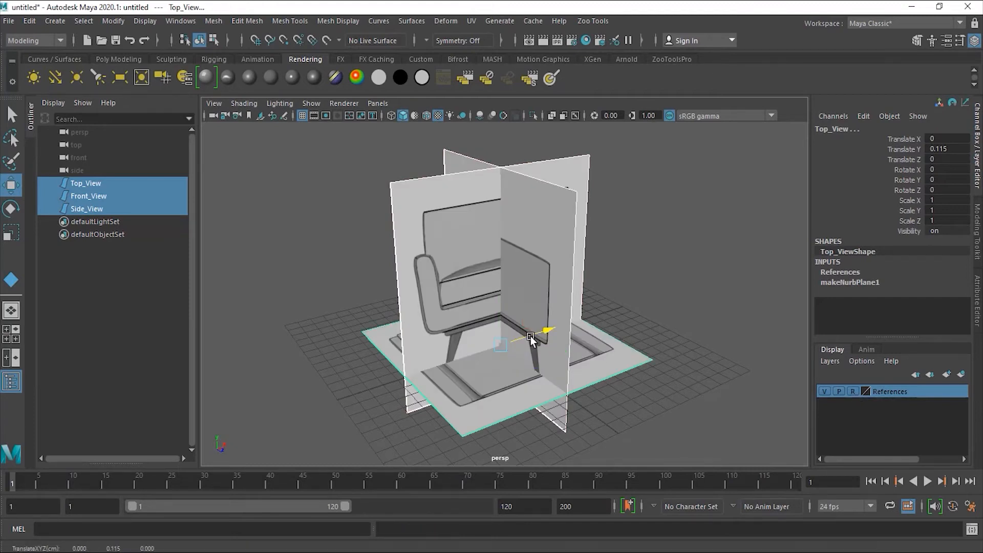
left_click_drag(544, 334, 528, 344)
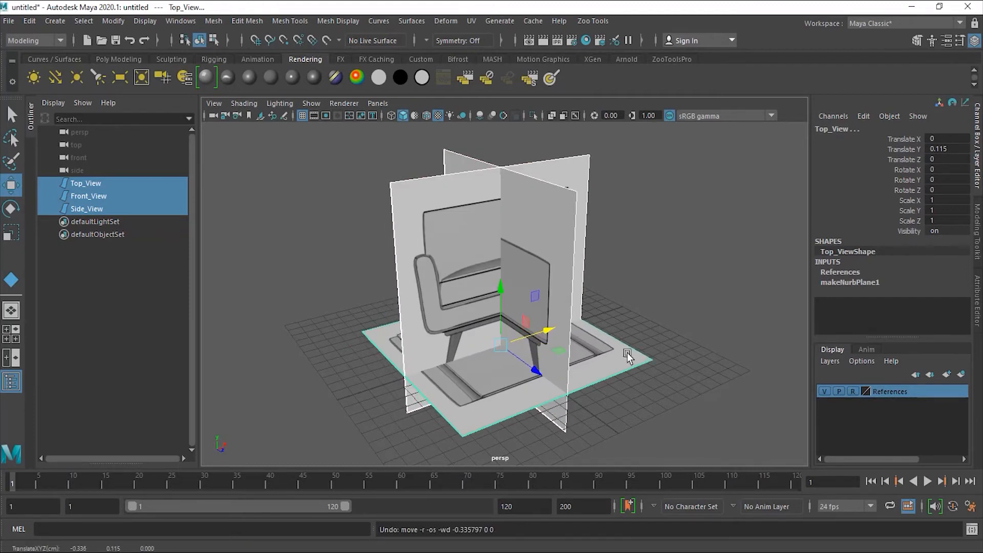
left_click(715, 354)
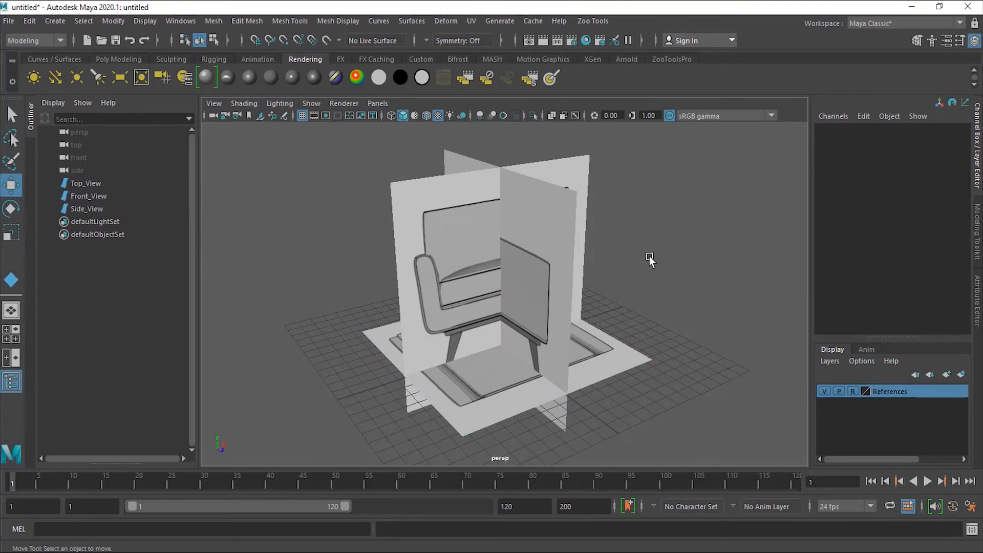
- Tumble around the chair reference planes from several angles, then switch to the four-view layout
left_click_drag(598, 318, 492, 293, "alt")
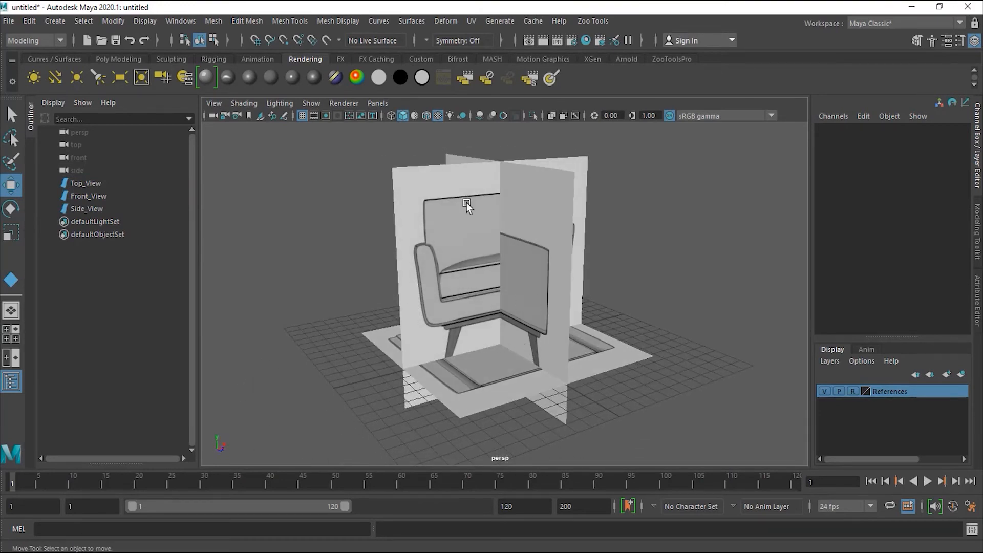
left_click_drag(570, 354, 477, 264, "alt")
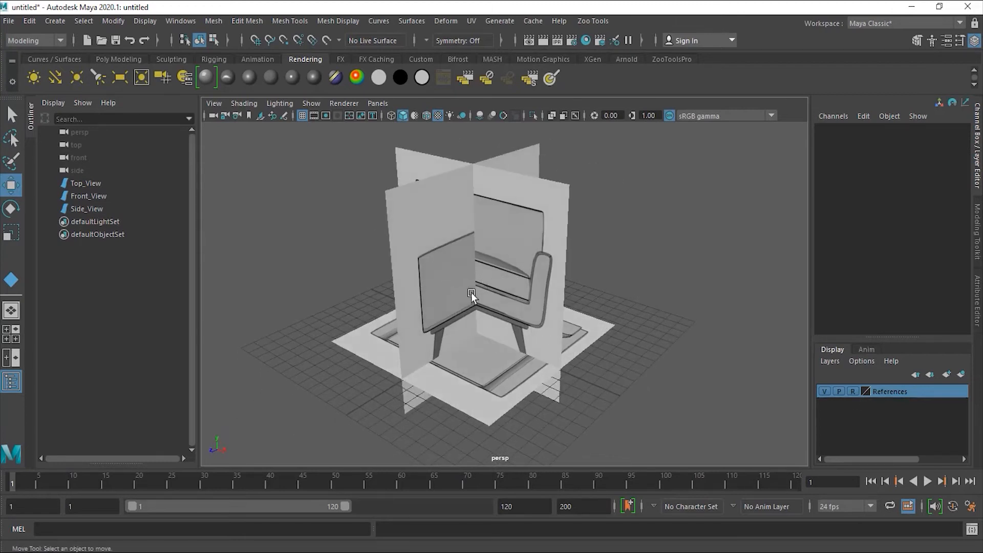
mouse_move(530, 348)
left_mouse_down("alt")
mouse_move(607, 383)
mouse_move(501, 315)
mouse_move(486, 313)
mouse_move(518, 333)
mouse_move(439, 323)
mouse_move(534, 340)
mouse_move(524, 338)
left_mouse_up("alt")
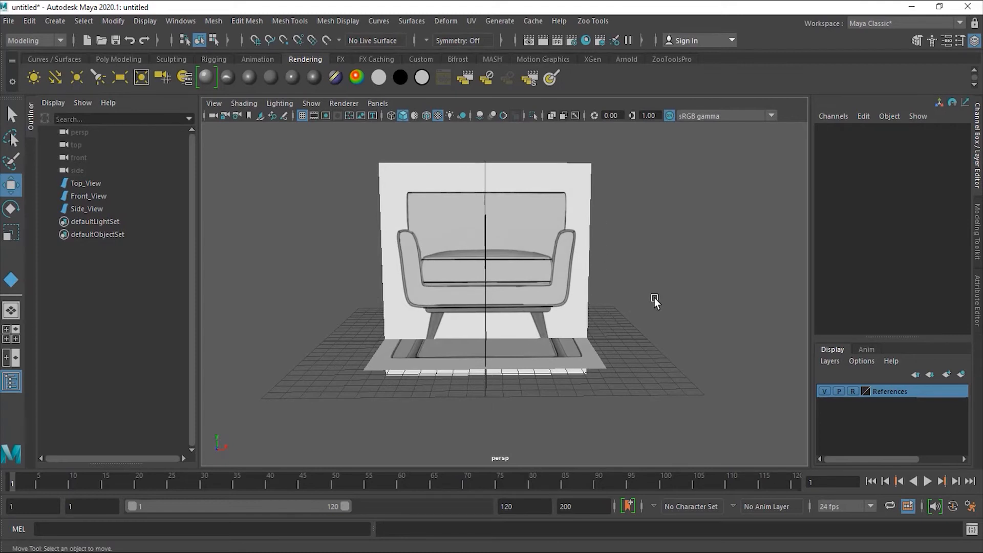
key("space")
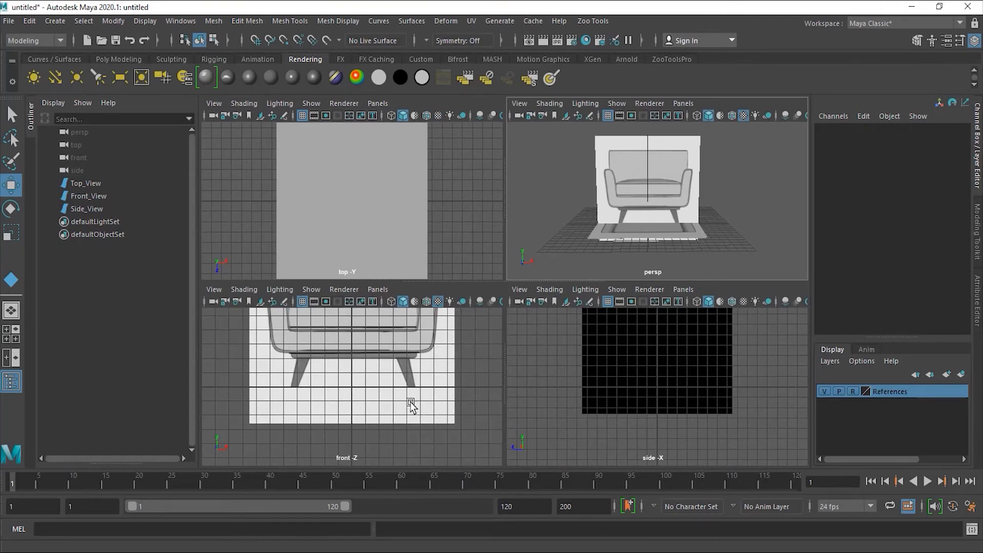
- Enable Textured in the top view and Two Sided Lighting in the side view
scroll(425, 400, "down", 3)
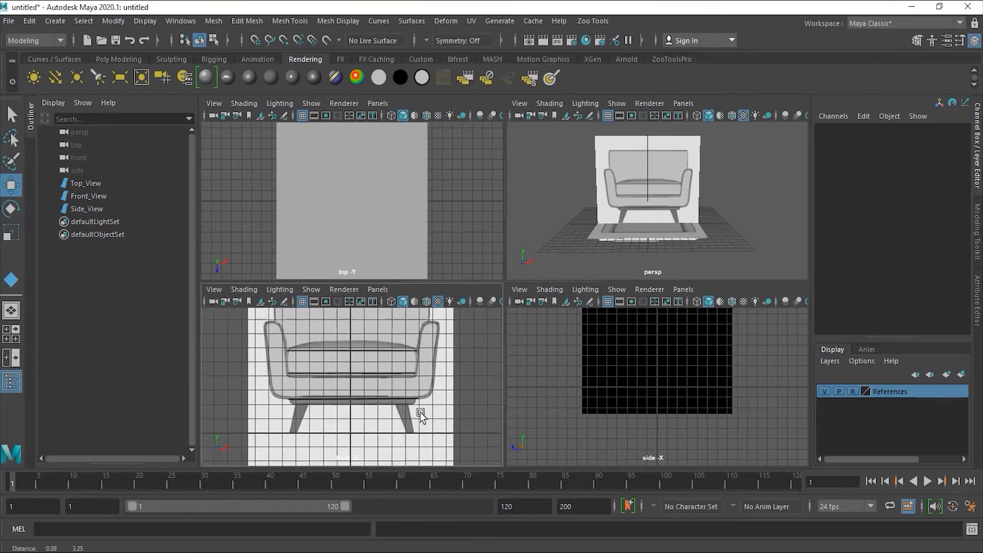
left_click(437, 116)
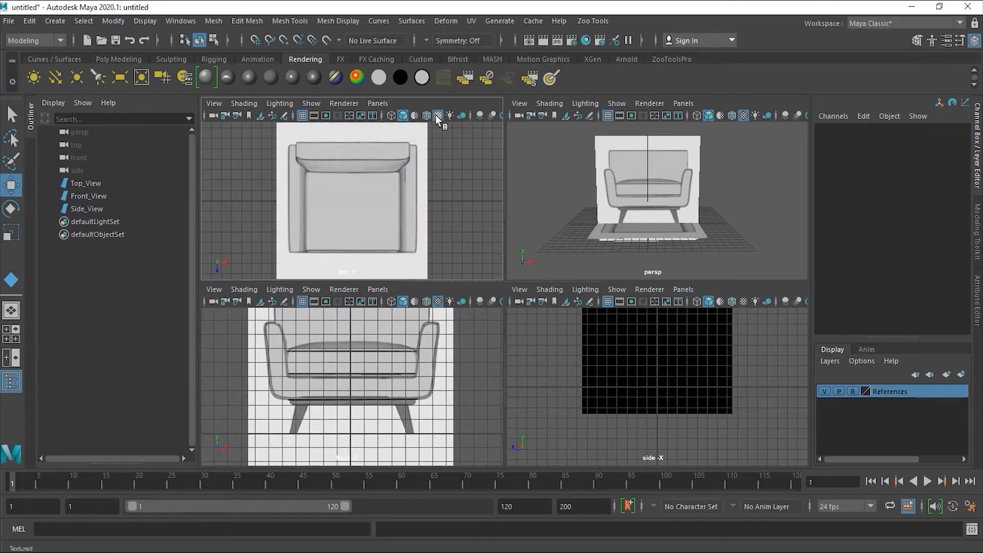
left_click(743, 301)
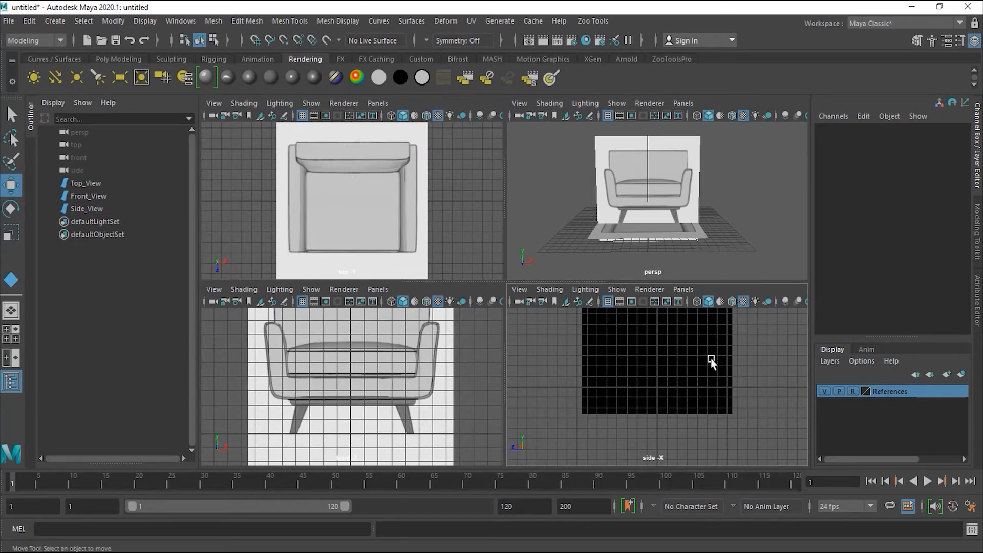
key("space")
left_click(586, 290)
left_click(646, 379)
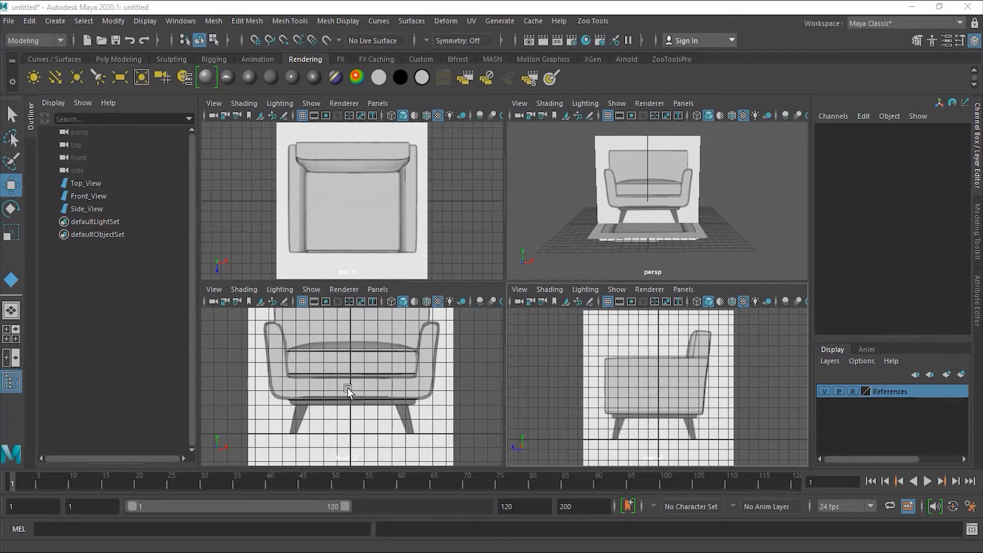
- From the Poly Modeling shelf, drag out a polygon cube's base and height over the seat base in the front view
left_click(118, 59)
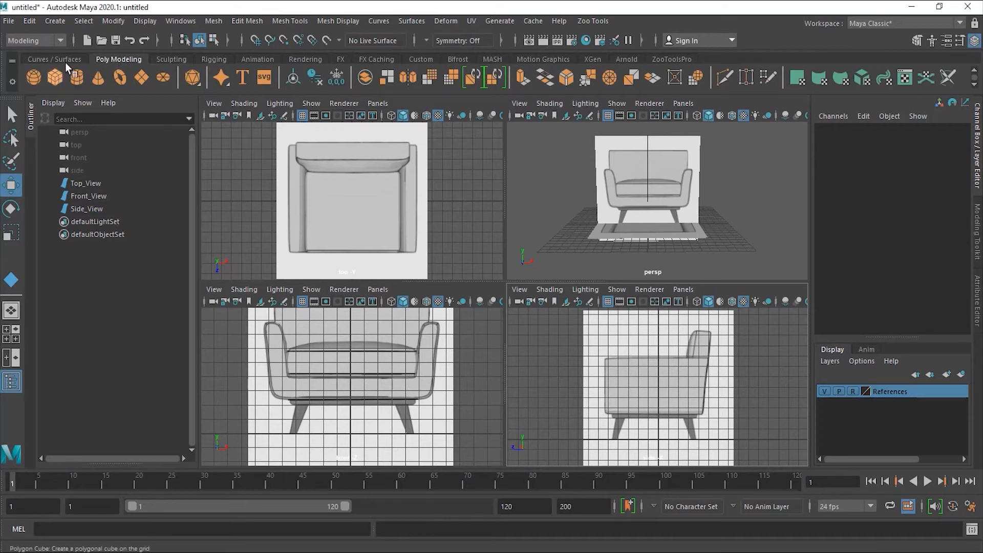
left_click(65, 21)
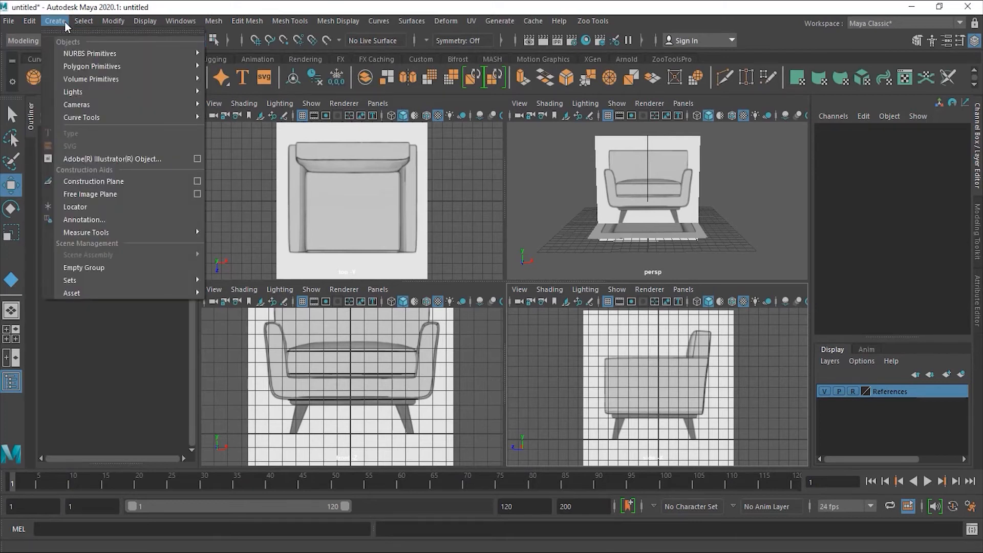
mouse_move(93, 65)
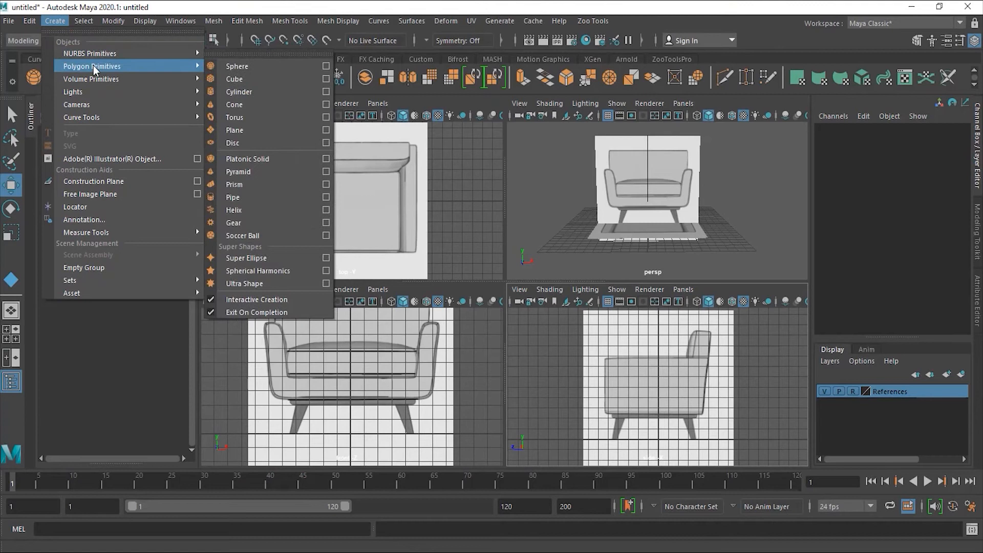
left_click(388, 4)
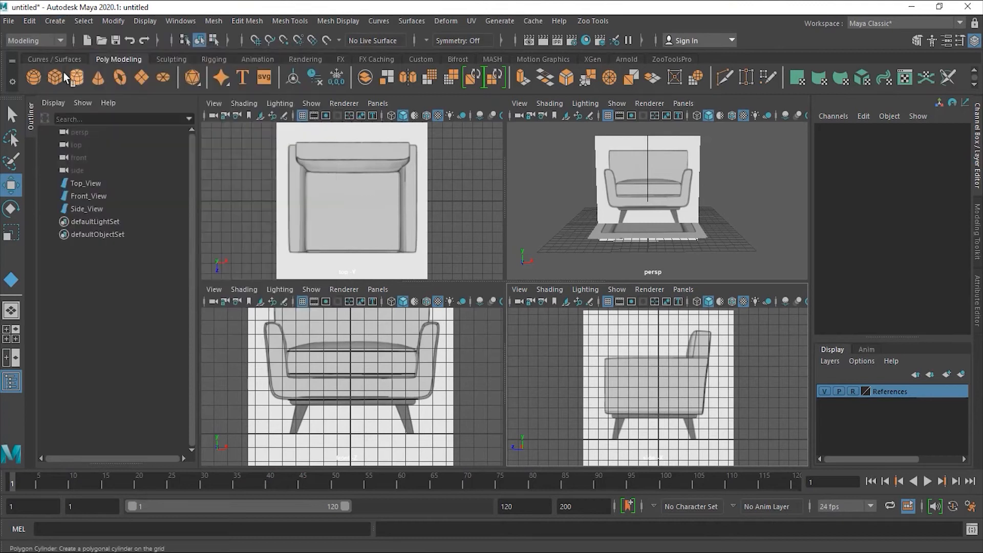
left_click(55, 77)
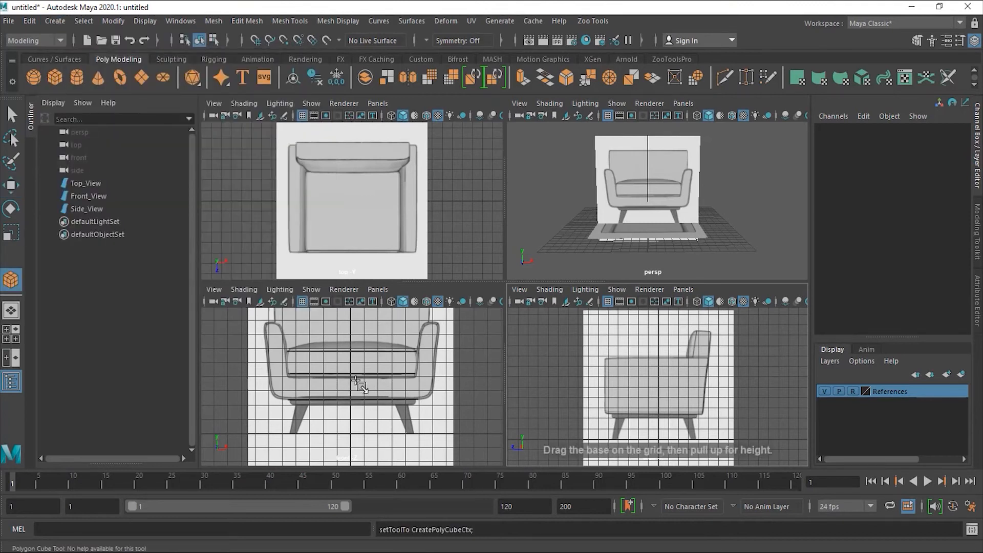
left_click_drag(351, 379, 433, 398)
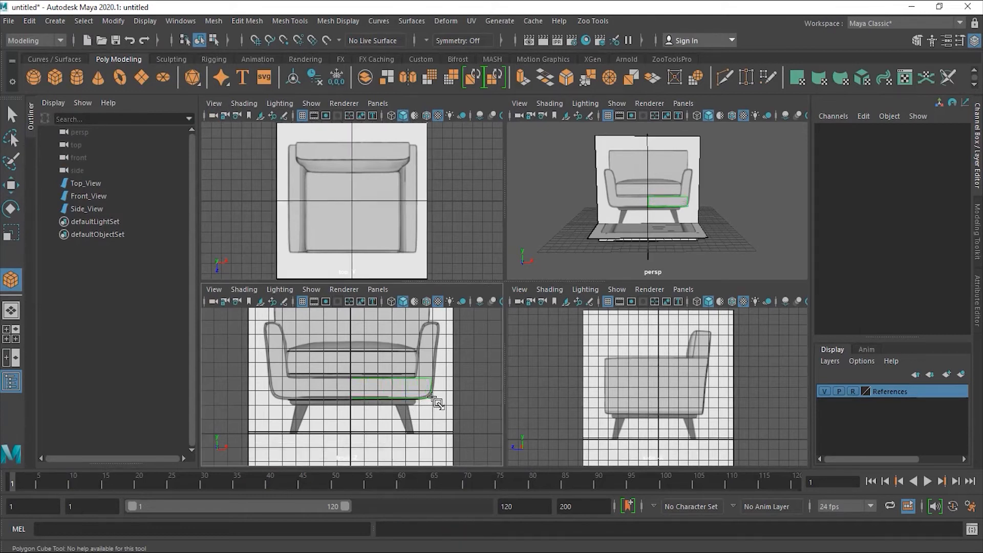
left_click_drag(432, 398, 724, 335)
- Finish the cube as pCube1 and zoom the front view in on it
left_click(724, 335)
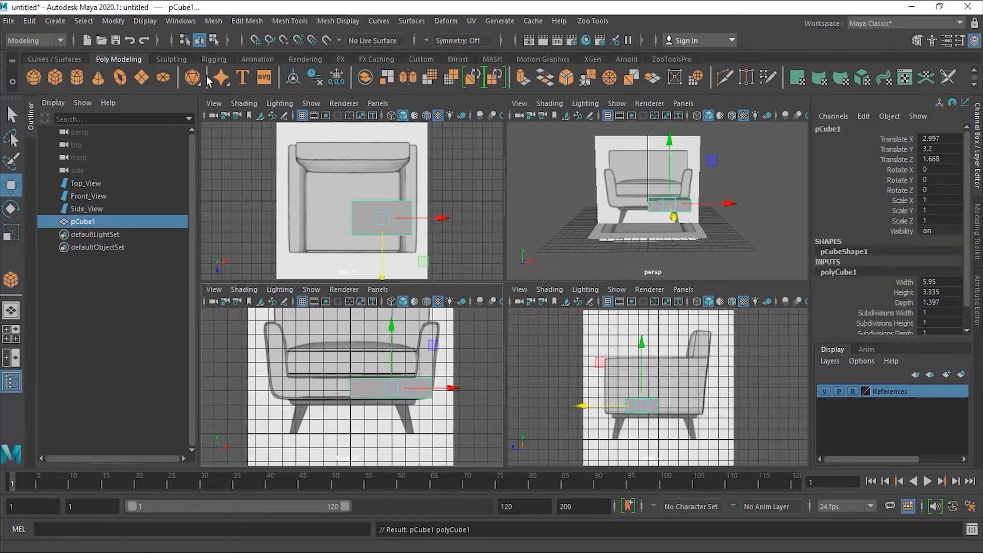
left_click(12, 185)
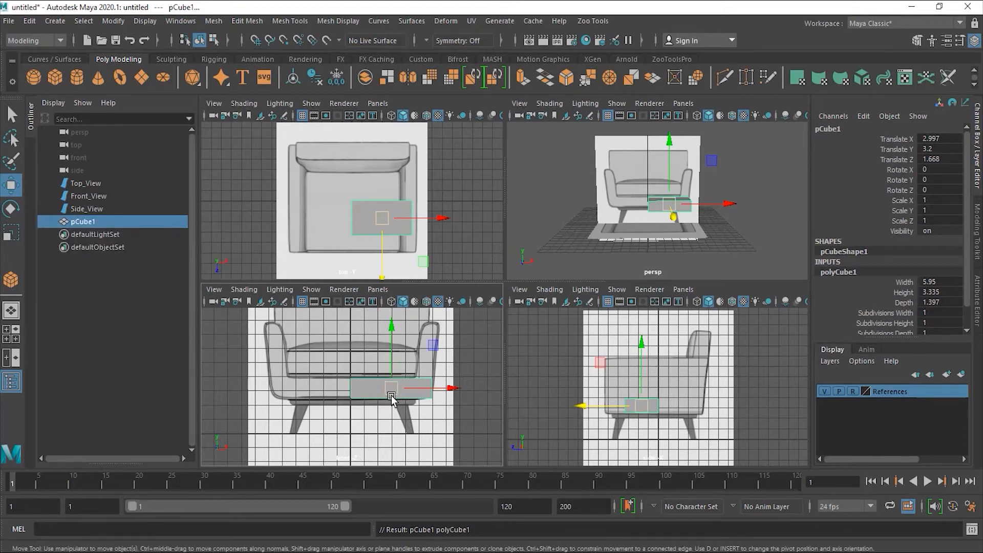
right_click_drag(363, 390, 483, 381, "alt")
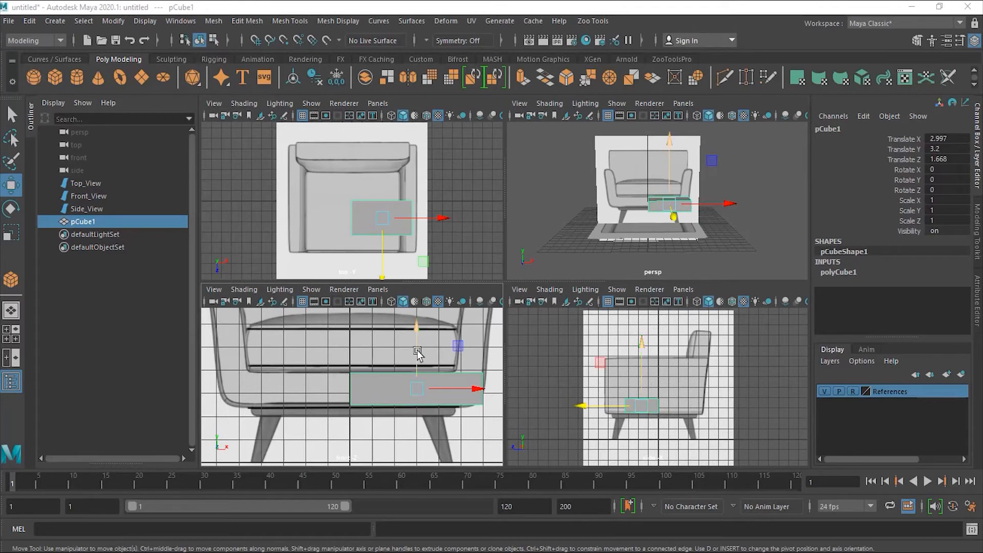
- Toggle the front view's wireframe and the chair reference images off and back on
left_click(393, 302)
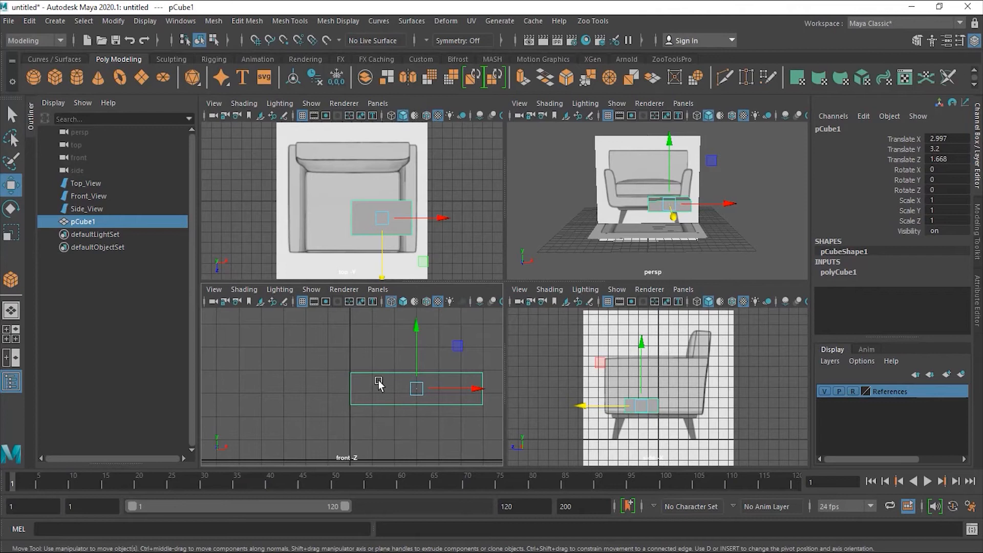
left_click(392, 302)
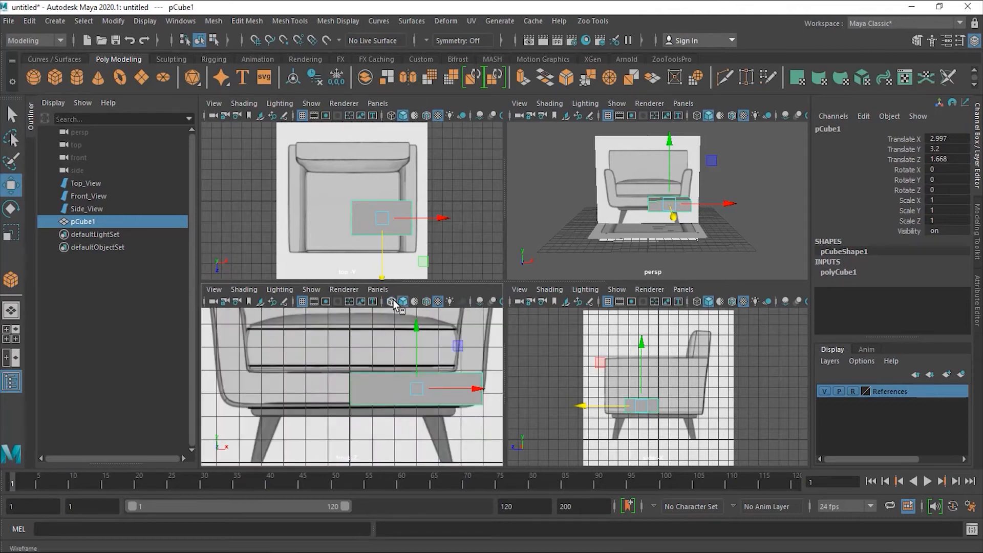
left_click(854, 391)
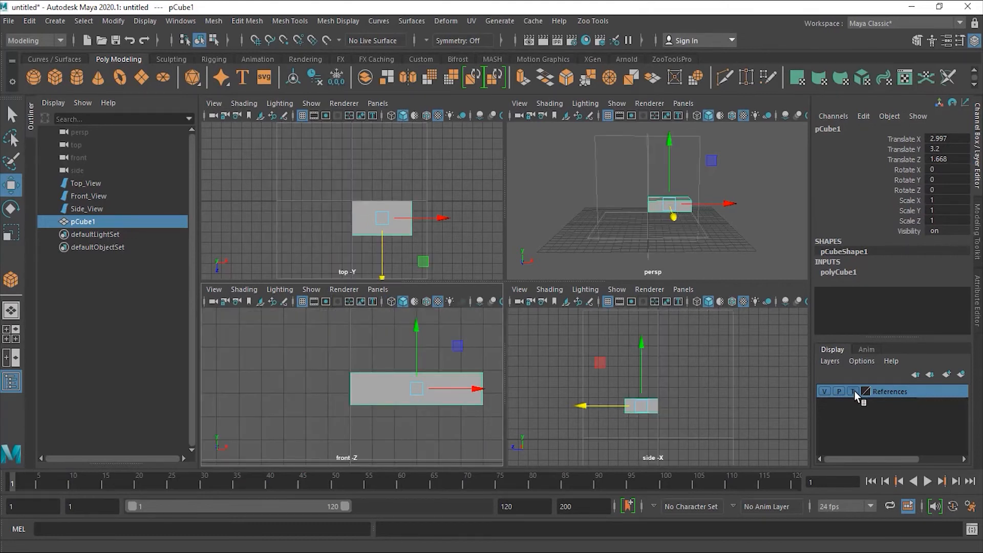
left_click(854, 391)
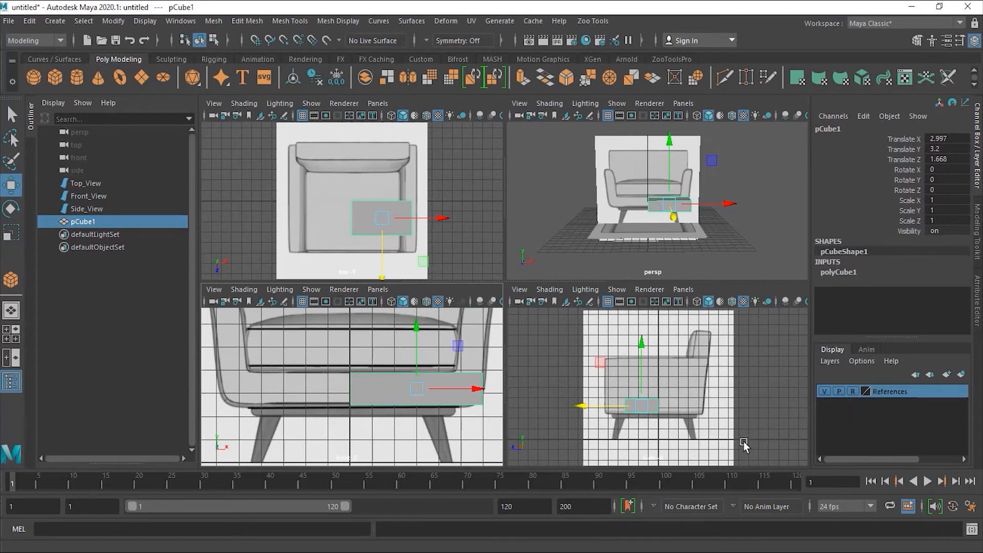
- Turn on X-Ray shading in the front view and frame the cube
left_click(250, 290)
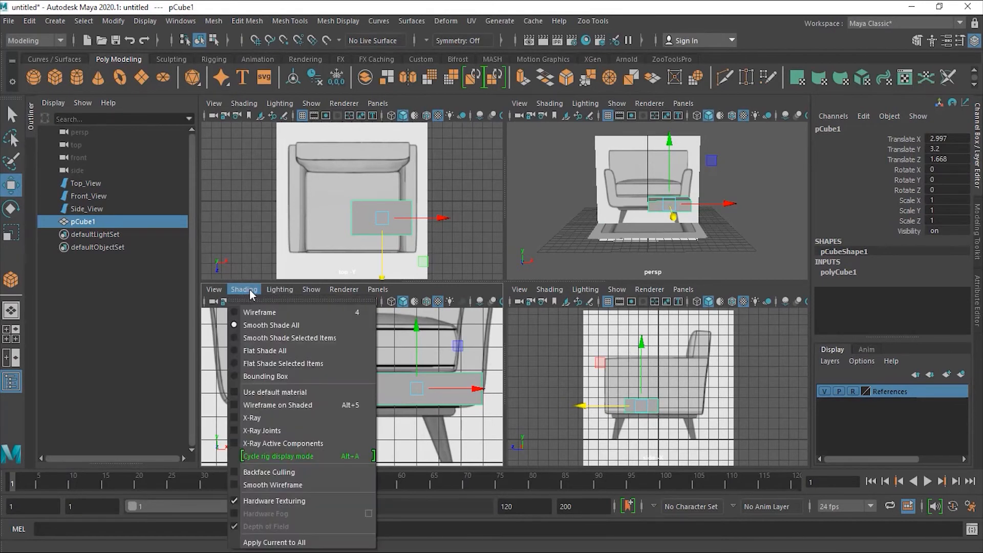
left_click(236, 417)
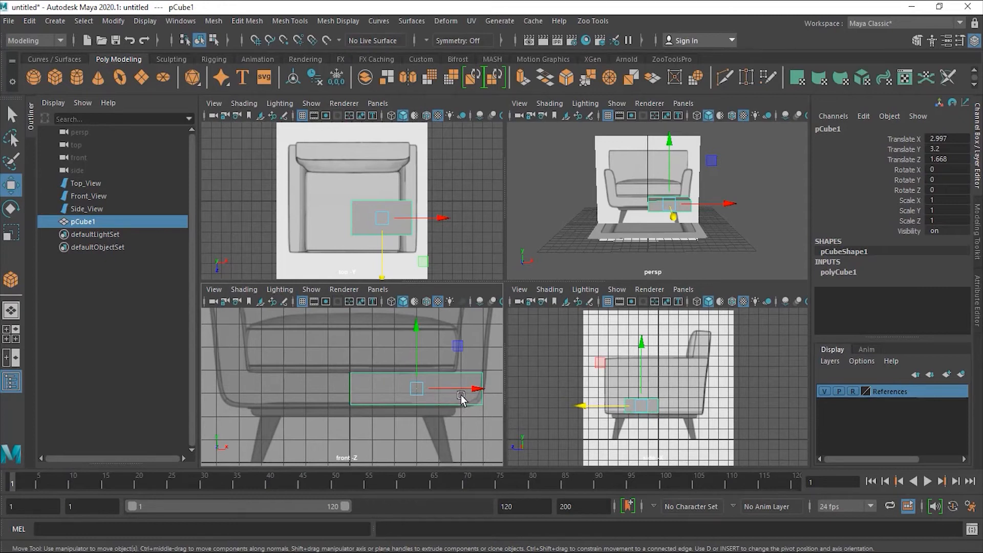
right_click_drag(419, 388, 457, 390, "alt")
middle_click_drag(457, 390, 423, 384, "alt")
right_click_drag(423, 385, 448, 383, "alt")
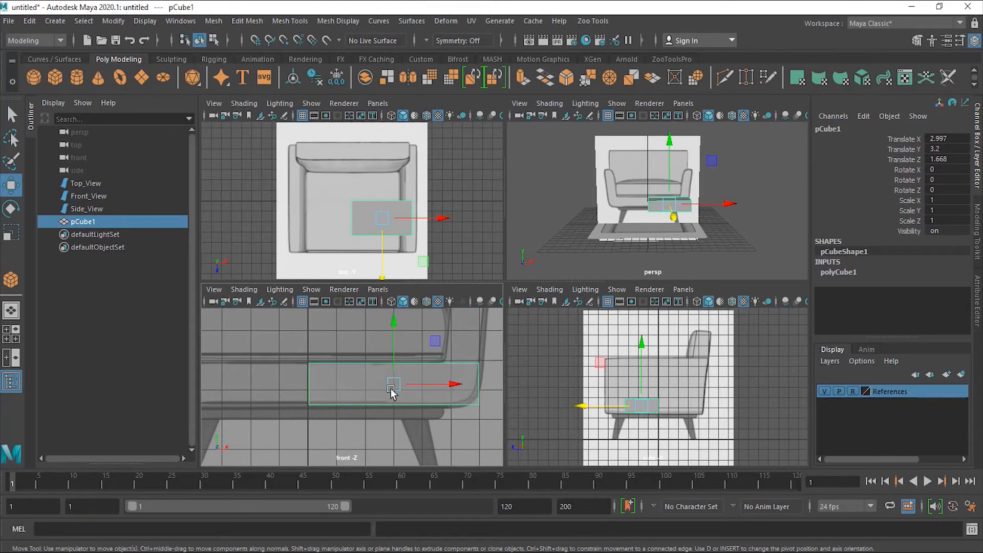
scroll(436, 392, "up", 2)
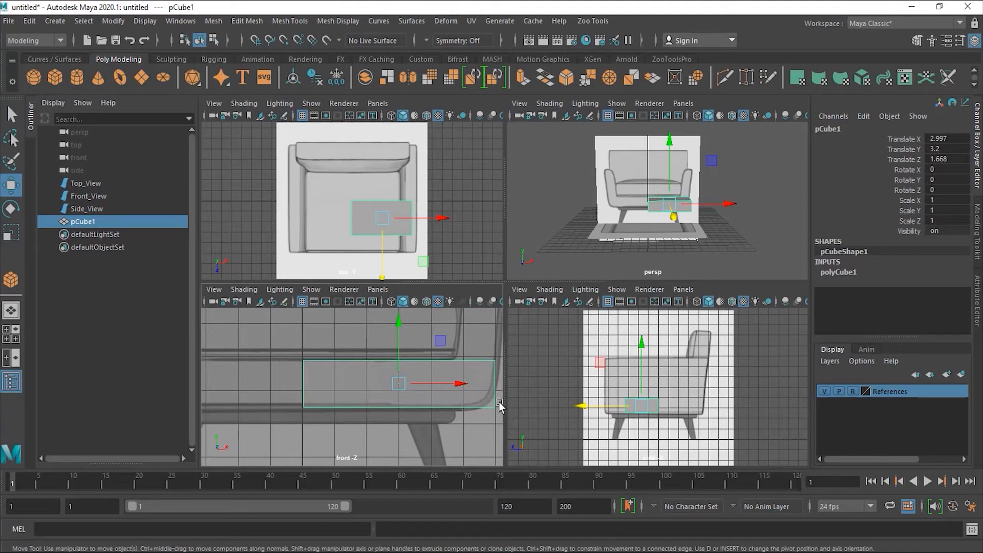
middle_click_drag(463, 390, 428, 395, "alt")
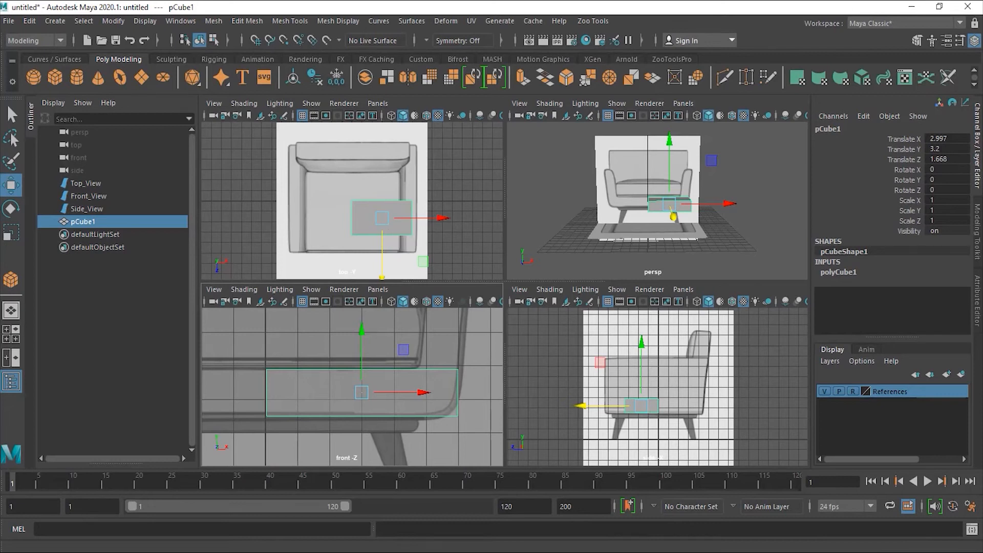
- Set polyCube1's Height to 10.105 and shift the cube to Translate Z 0.370, undoing extra Width/Height tweaks
left_click(978, 301)
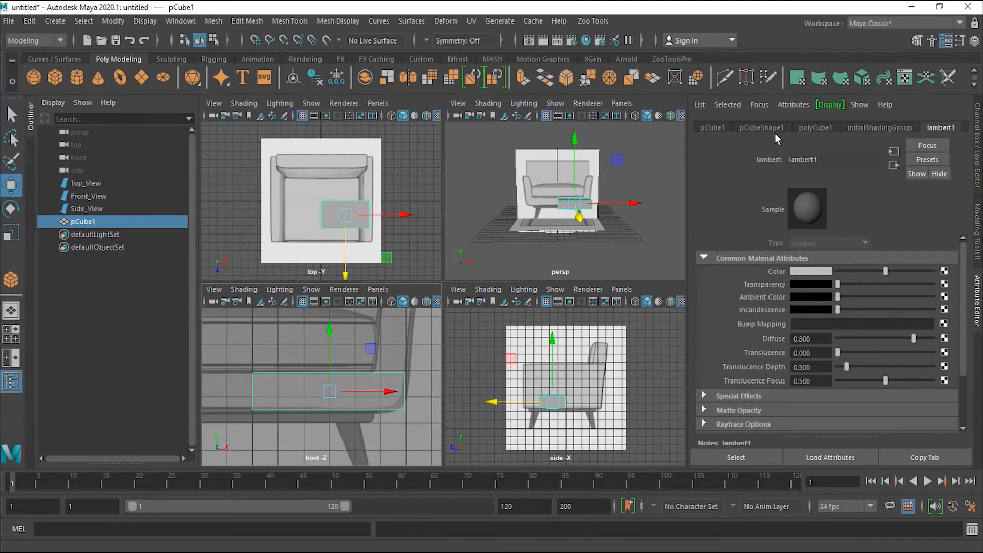
left_click(817, 127)
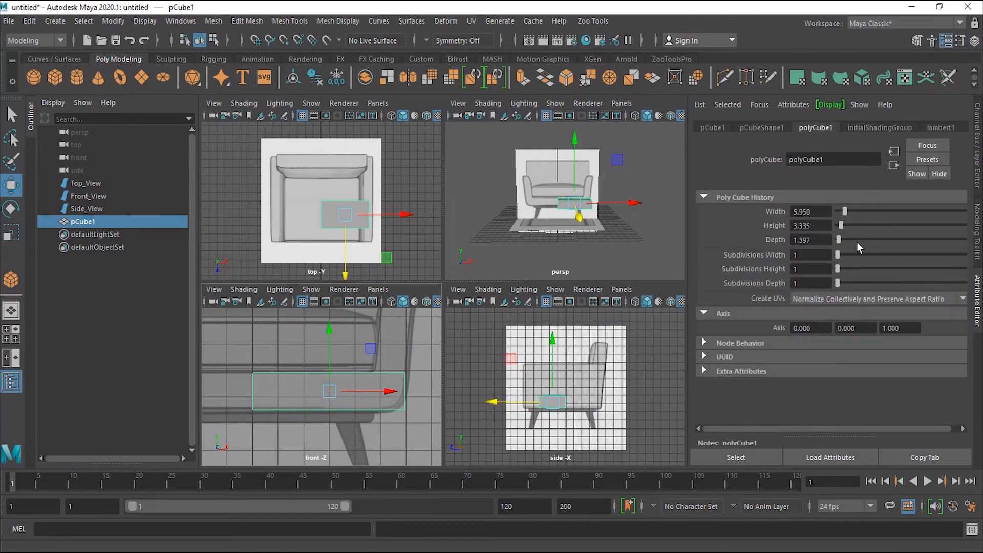
left_click_drag(841, 227, 848, 226)
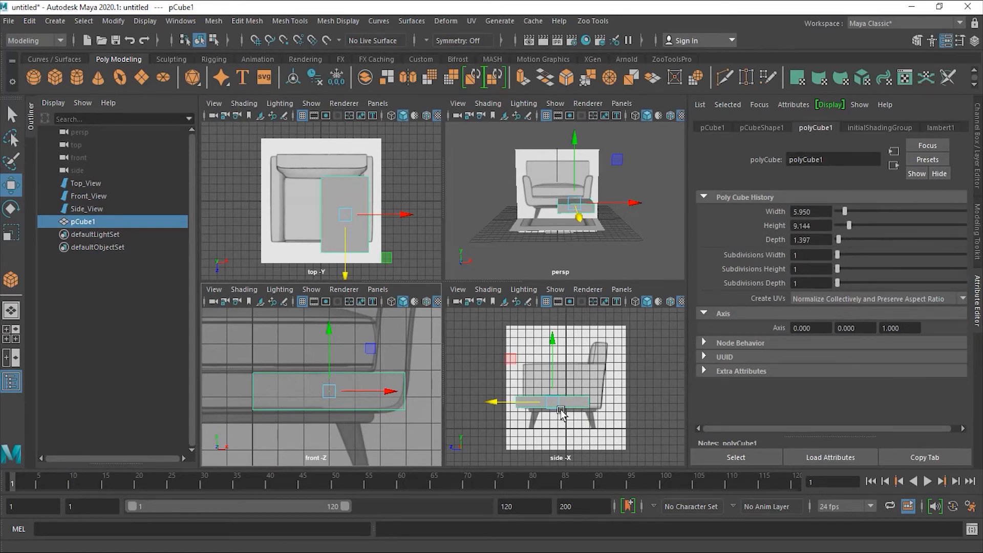
scroll(539, 423, "up", 5)
left_click_drag(504, 421, 525, 422)
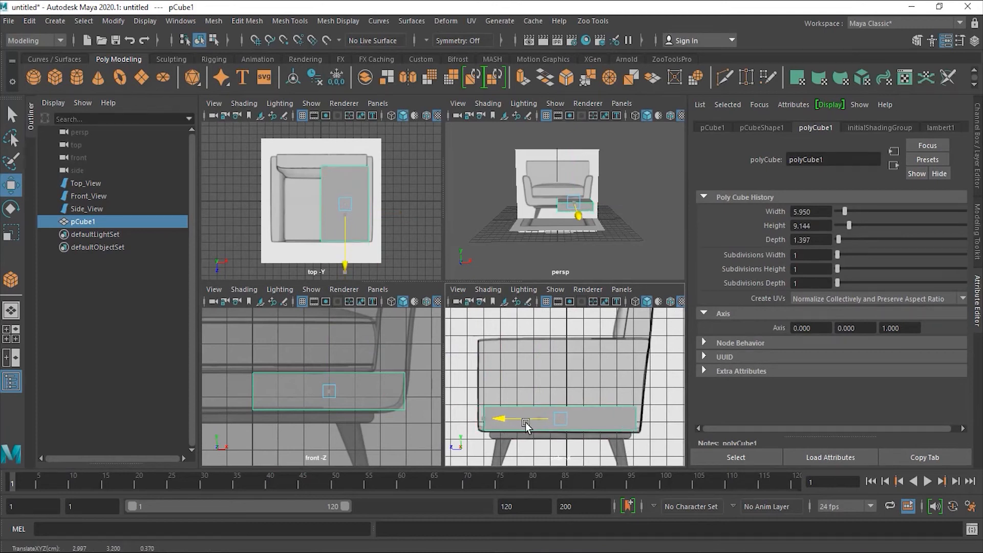
left_click(843, 211)
left_click_drag(843, 211, 845, 211)
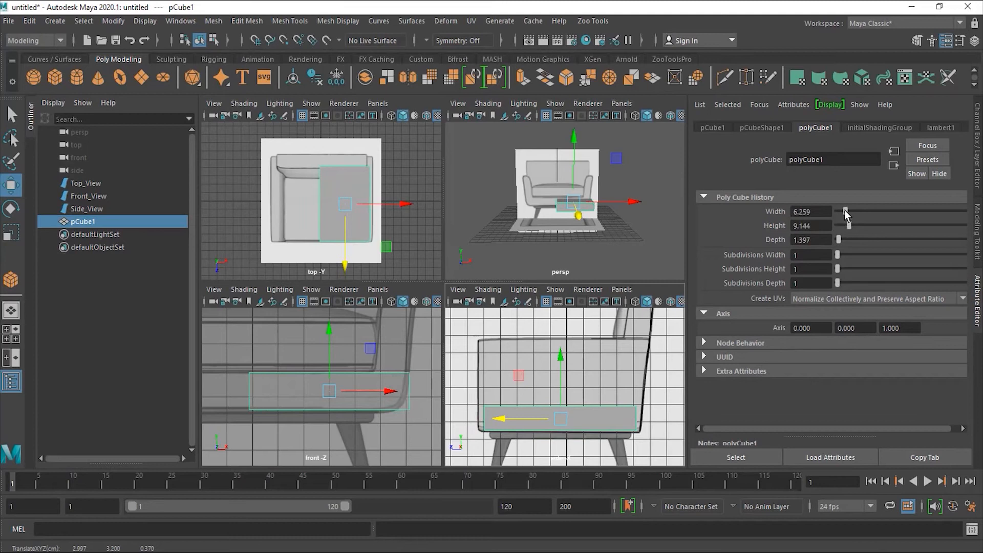
key("ctrl+z")
left_click_drag(848, 226, 850, 227)
key("ctrl+z")
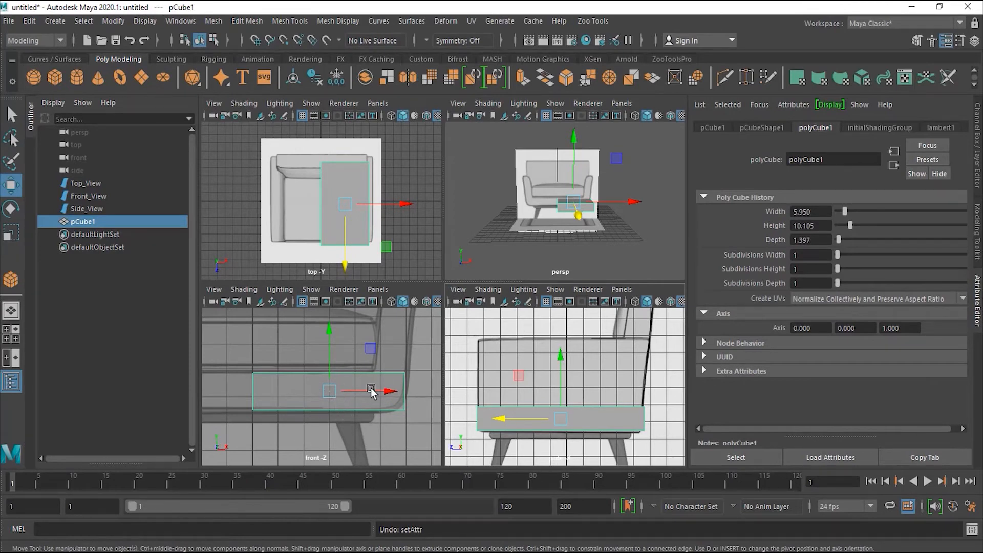
- Give the cube 8 width subdivisions and widen it to match the seat base in the front view
middle_click_drag(382, 378, 362, 390, "alt")
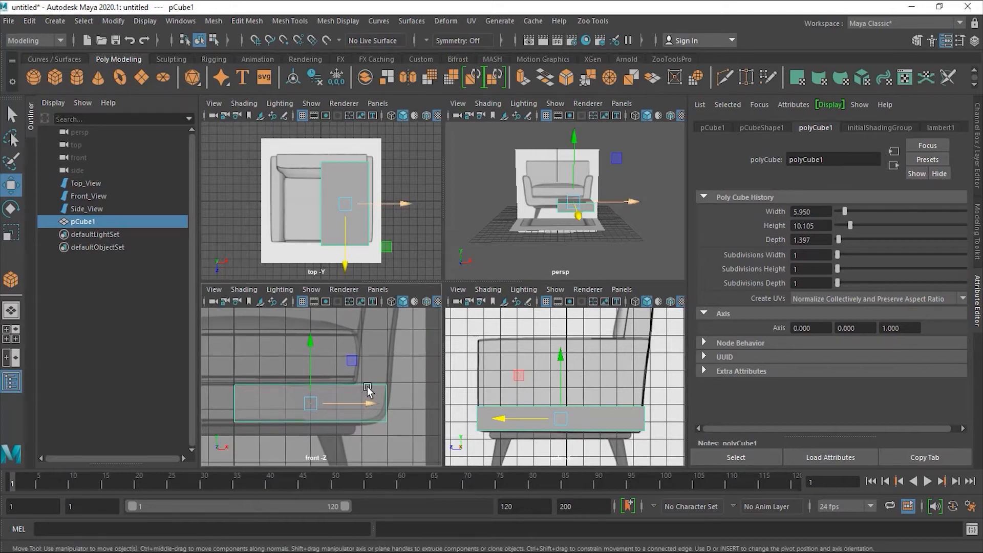
right_click_drag(363, 390, 329, 390, "alt")
middle_click_drag(330, 391, 334, 402, "alt")
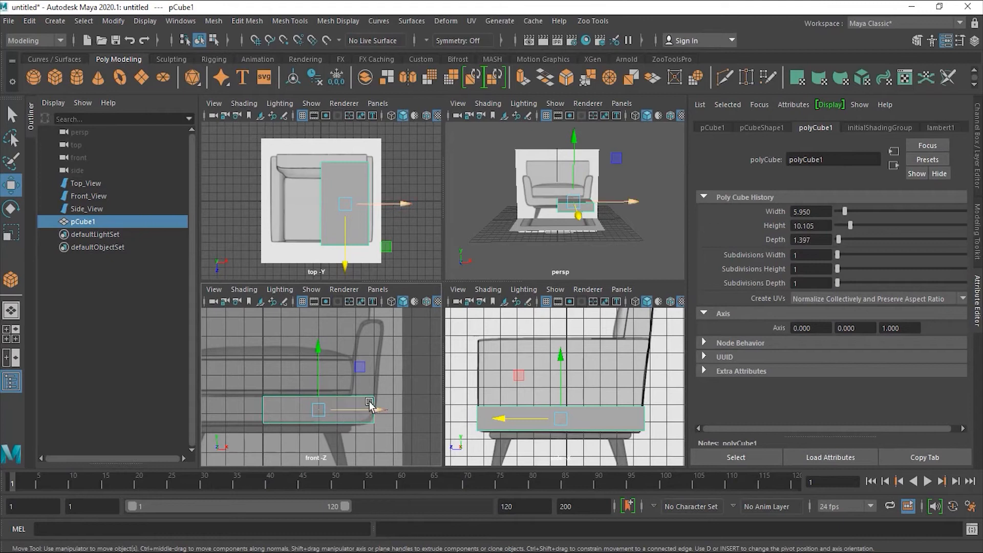
scroll(309, 418, "up", 1)
scroll(310, 419, "up", 1)
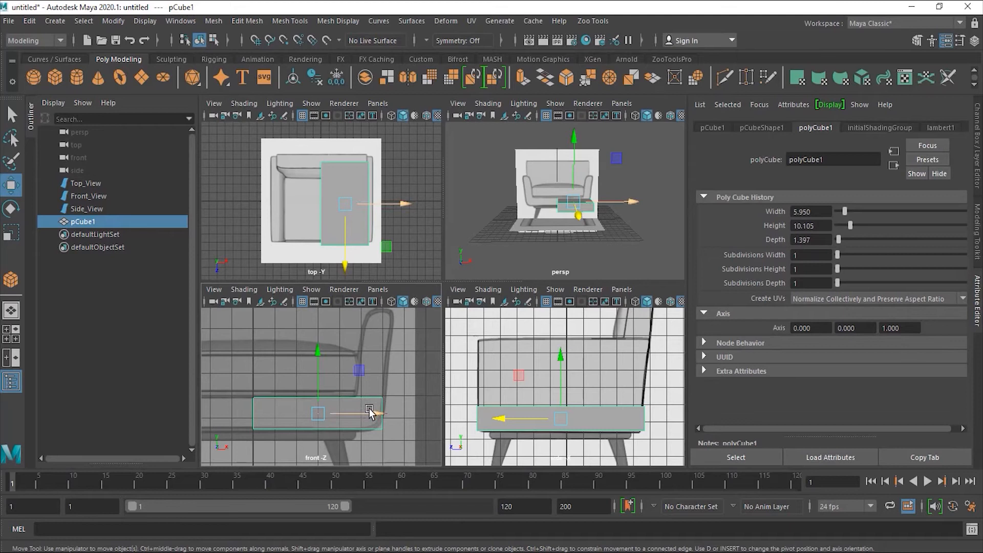
middle_click_drag(369, 411, 364, 416, "alt")
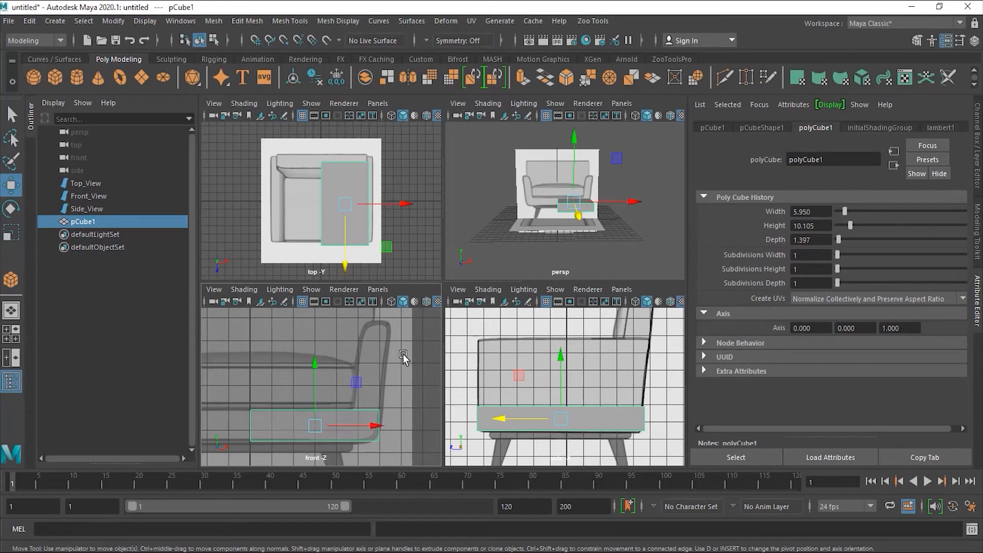
left_click_drag(838, 254, 856, 254)
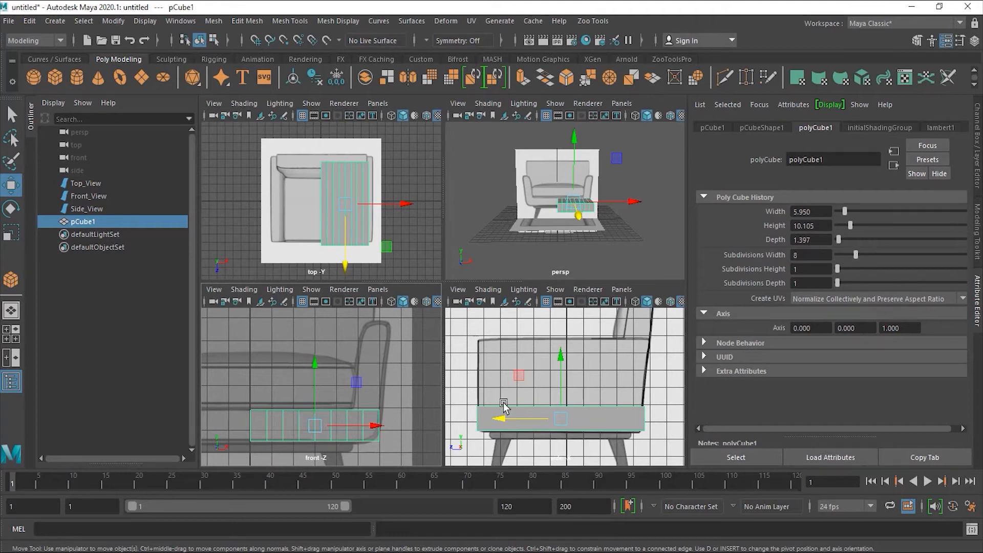
left_click_drag(369, 448, 384, 449)
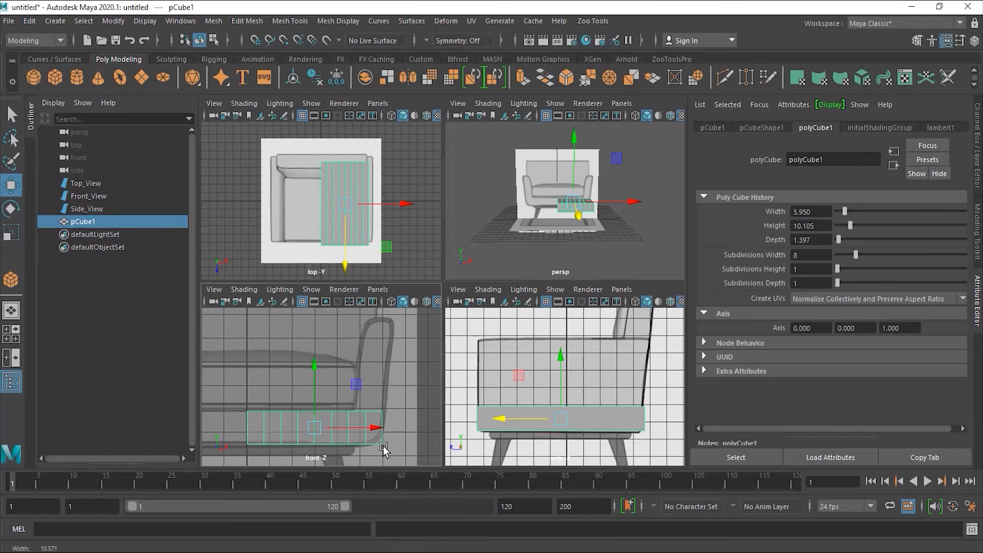
middle_click_drag(359, 439, 357, 408, "alt")
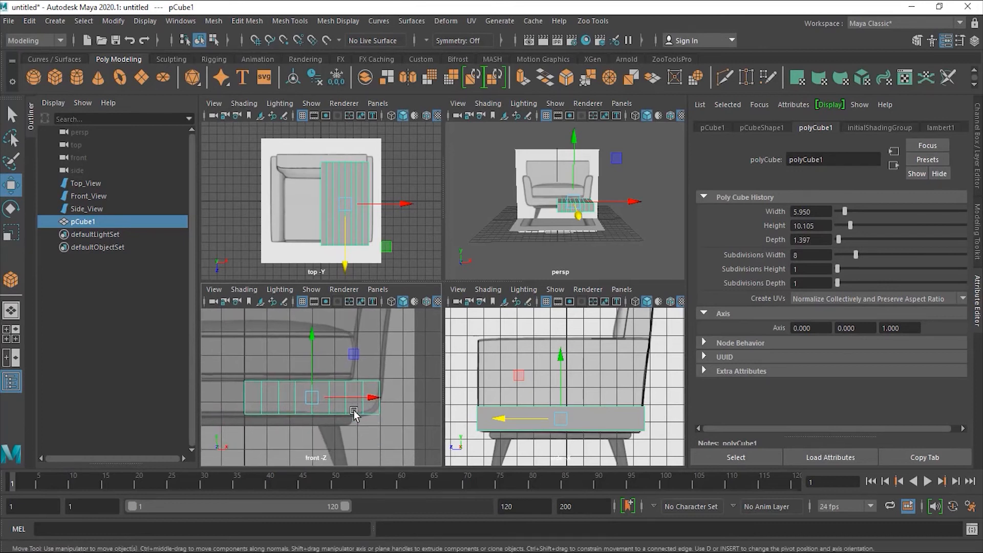
- Select the cube's right-end vertices, rotate them upright and raise them to armrest height
right_click(318, 410)
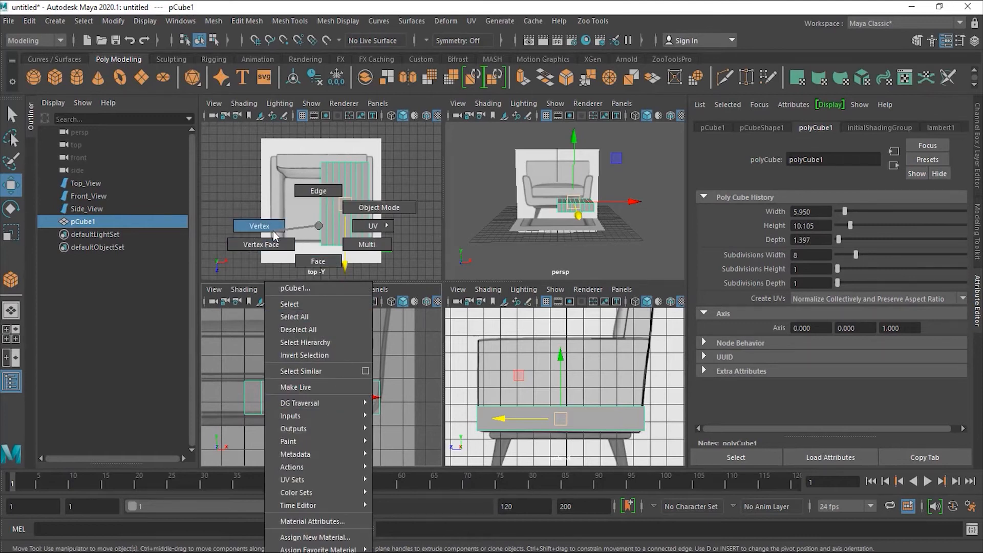
left_click(259, 225)
middle_click_drag(364, 382, 359, 399, "alt")
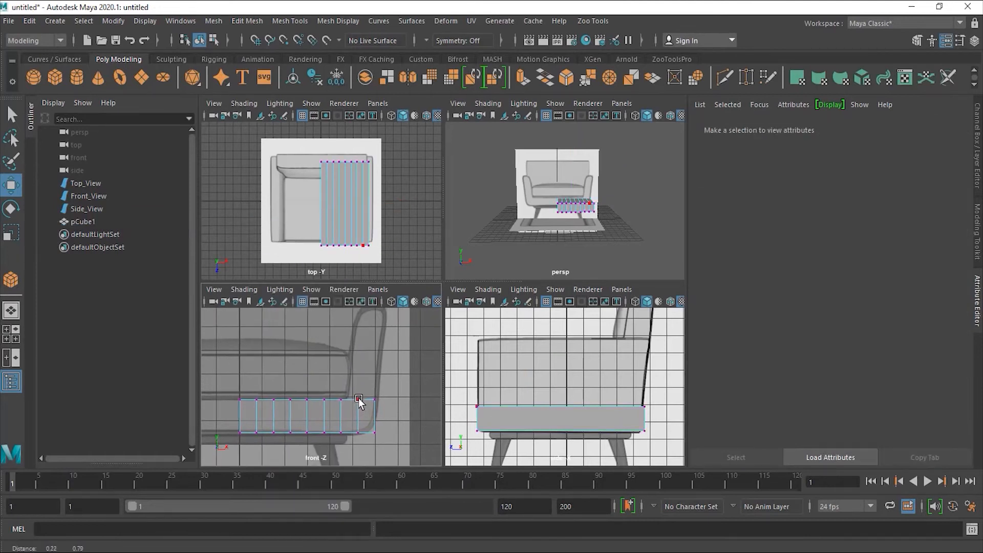
left_click(340, 400)
left_click(396, 387)
left_click_drag(397, 382, 319, 448)
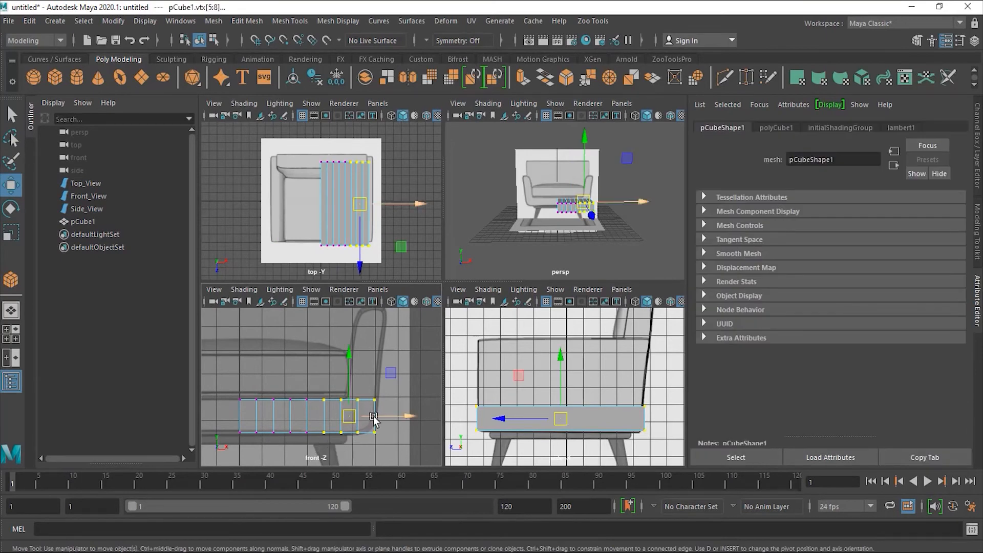
key("e")
left_click_drag(398, 445, 377, 374)
key("w")
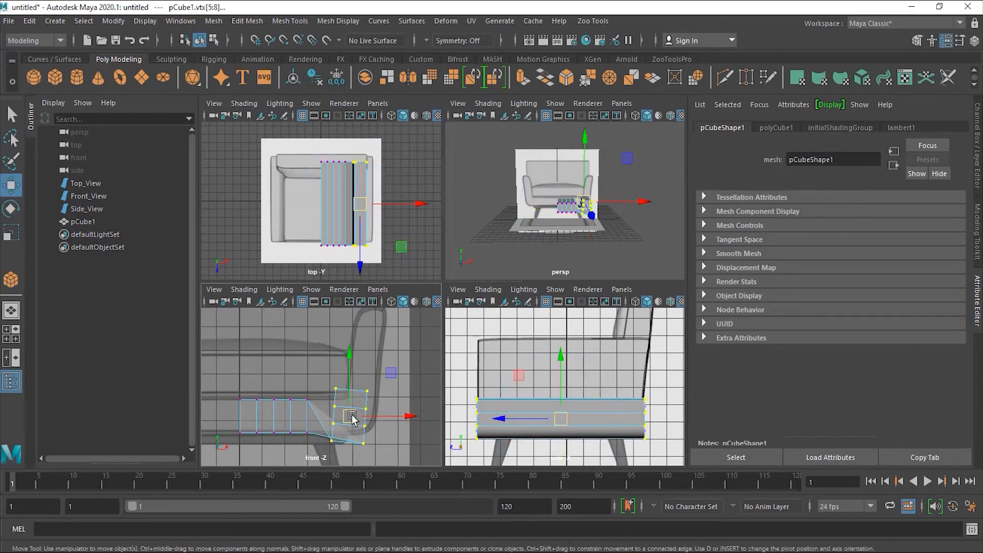
left_click_drag(349, 387, 356, 349)
left_click_drag(387, 382, 400, 381)
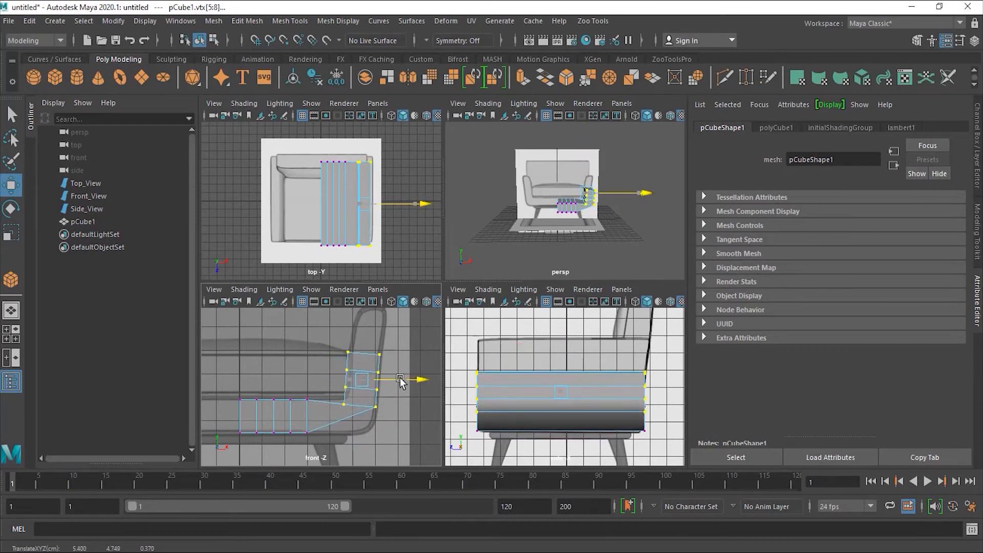
left_click_drag(401, 381, 402, 383)
- Rotate and reposition the lower corner vertices to shape the bend
left_click(377, 406)
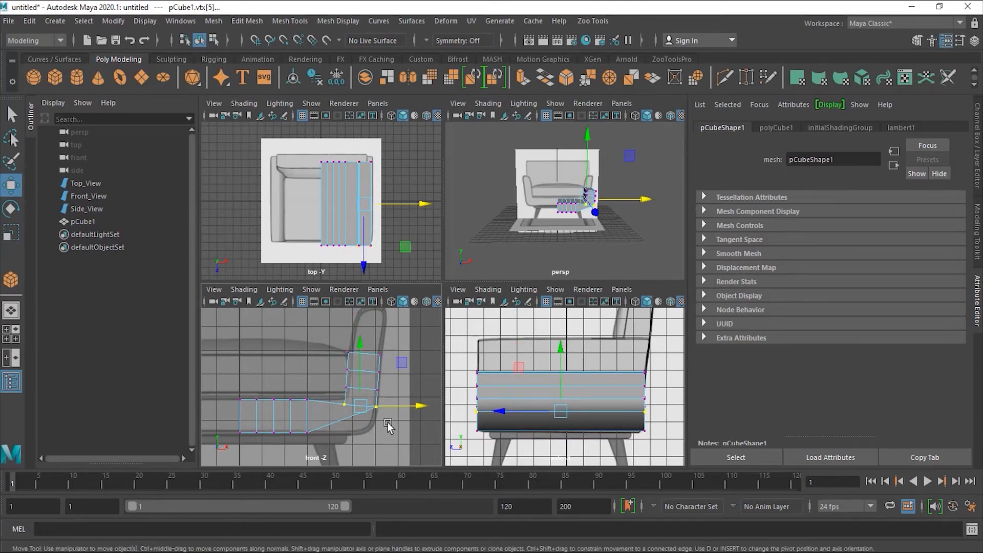
key("e")
left_click_drag(398, 450, 366, 465)
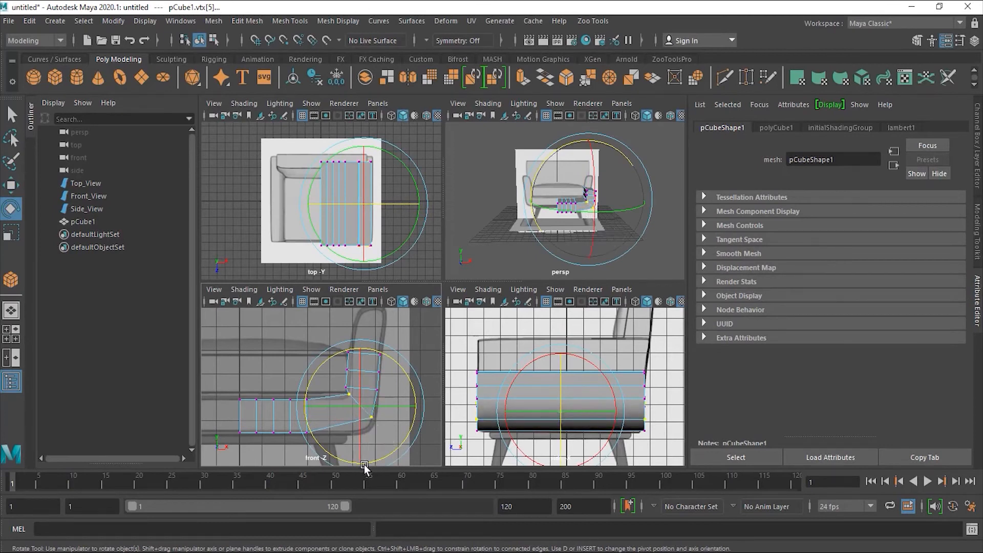
key("w")
mouse_move(392, 389)
left_mouse_down()
mouse_move(410, 366)
mouse_move(397, 373)
mouse_move(403, 384)
left_mouse_up()
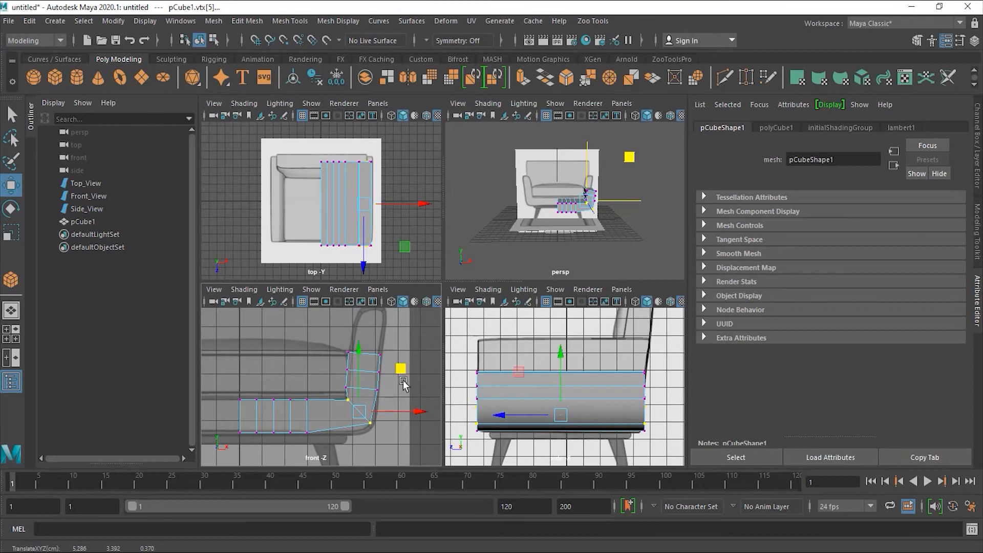
left_click_drag(379, 435, 363, 415)
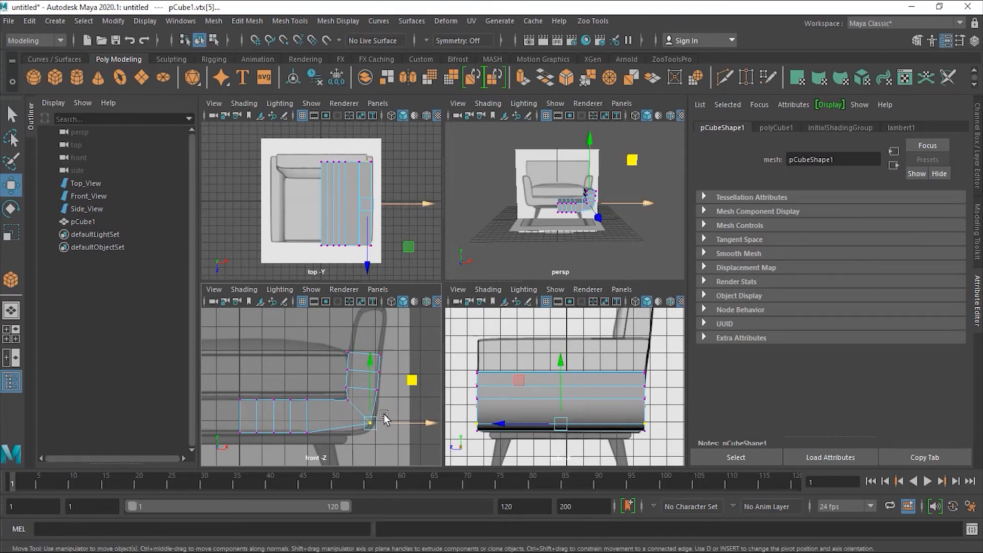
left_click_drag(412, 383, 369, 401)
left_click_drag(419, 350, 420, 359)
- Shift the vertical vertex columns right along the chair side
left_click_drag(318, 386, 300, 447)
left_click_drag(345, 416, 366, 417)
left_click_drag(299, 392, 286, 448)
left_click_drag(321, 416, 384, 424)
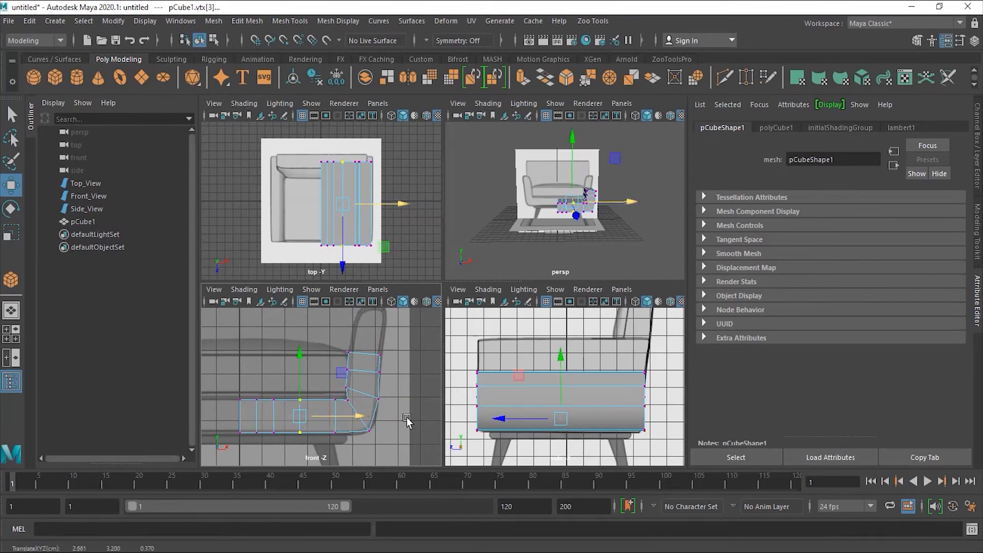
right_click_drag(370, 420, 441, 412, "alt")
left_click_drag(332, 379, 365, 397)
key("ctrl+z")
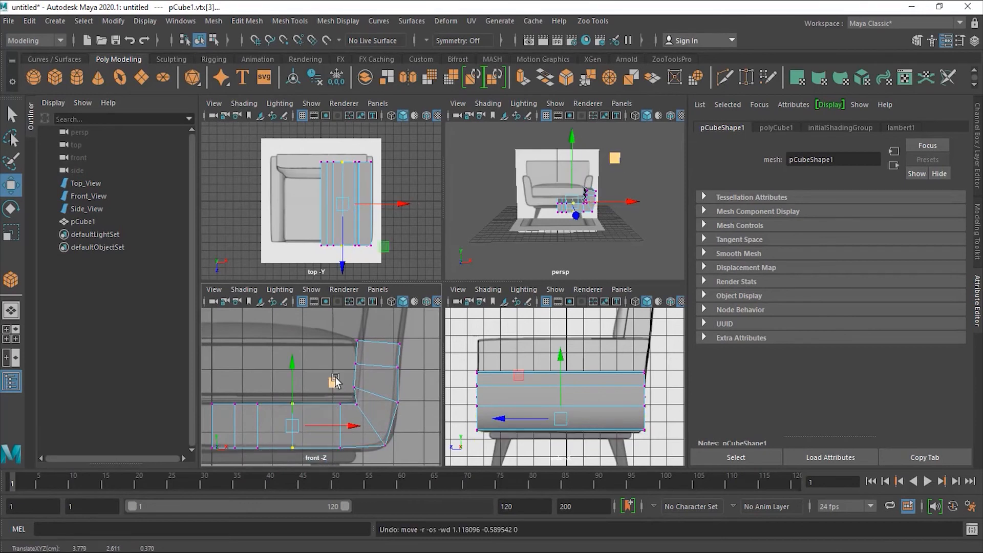
- Select the vertices around the inner bend and pull the inner corner vertex left
left_click_drag(352, 378, 385, 388)
key("ctrl+z")
left_click_drag(315, 329, 367, 397)
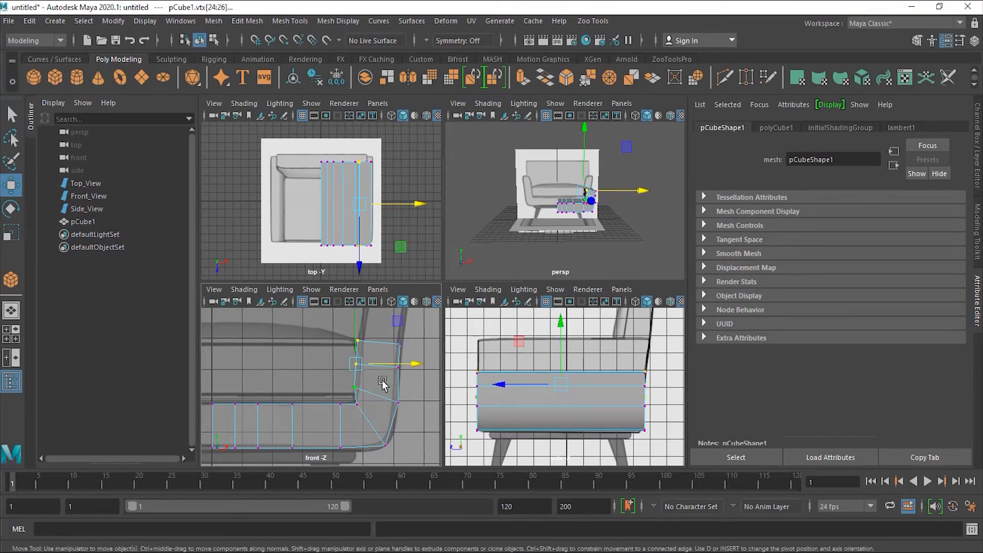
left_click_drag(314, 323, 367, 395)
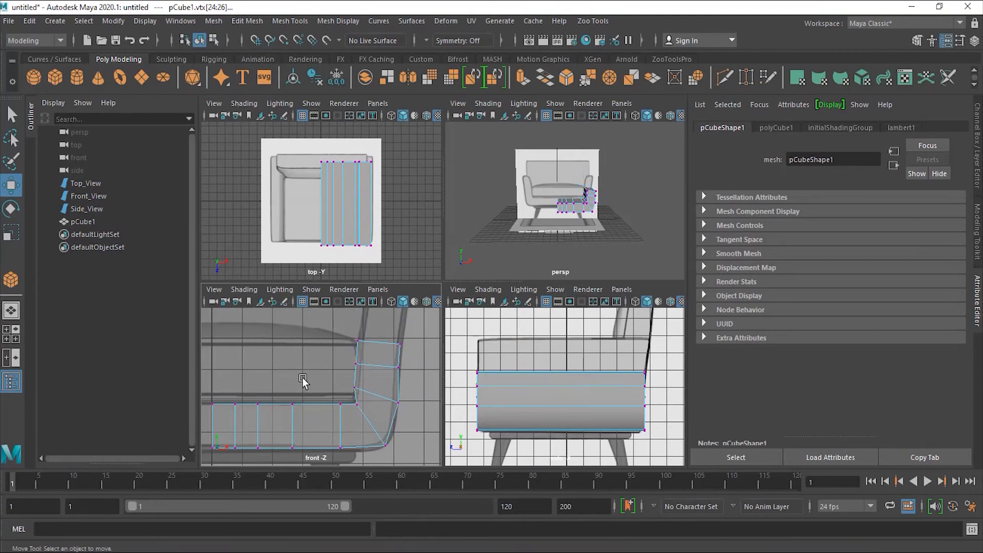
left_click(354, 387)
left_click_drag(382, 391, 351, 389)
scroll(359, 242, "up", 4)
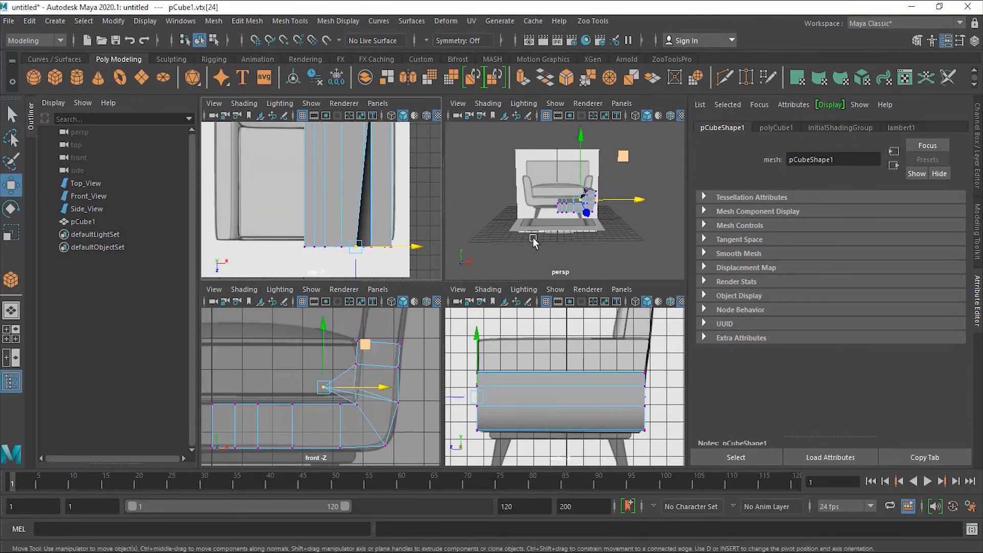
- Orbit and zoom the perspective view to inspect the armrest bend
left_click(531, 391, "alt")
right_click_drag(573, 215, 678, 167, "alt")
left_click_drag(575, 205, 613, 230, "alt")
mouse_move(654, 222)
right_mouse_down("alt")
mouse_move(621, 221)
mouse_move(651, 233)
right_mouse_up("alt")
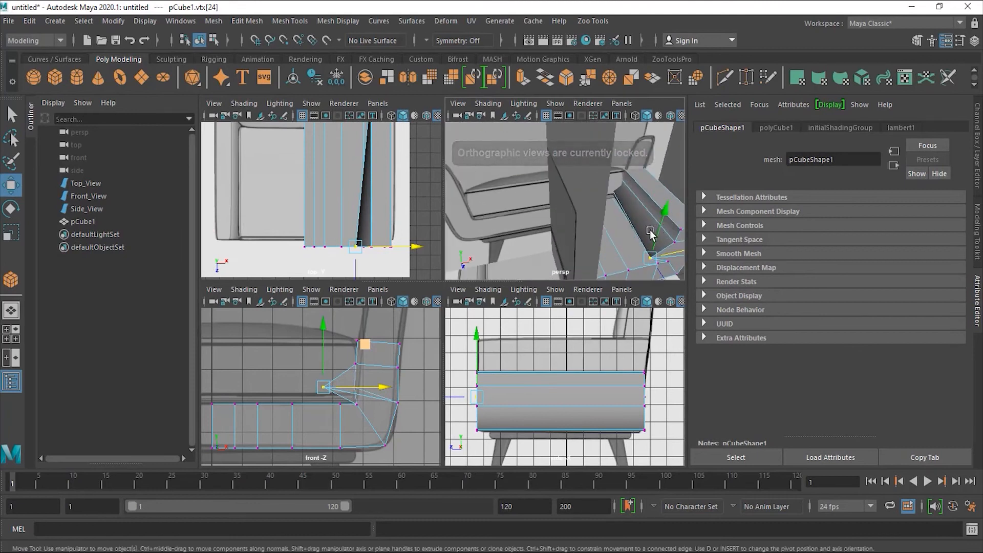
left_click_drag(650, 233, 572, 239, "alt")
right_click_drag(511, 238, 538, 230, "alt")
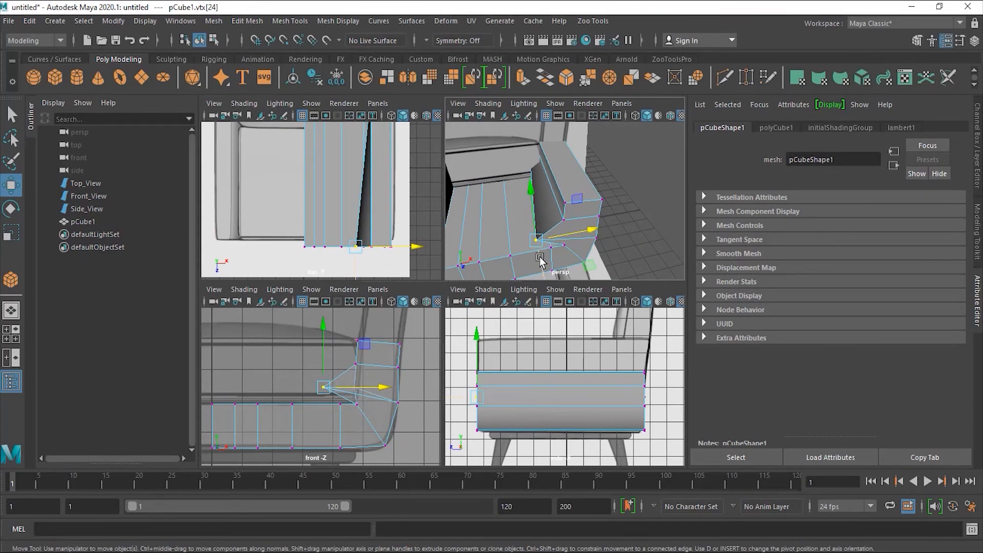
- Undo the inner corner vertex moves, restoring its position, and reselect the vertices around it
key("ctrl+z")
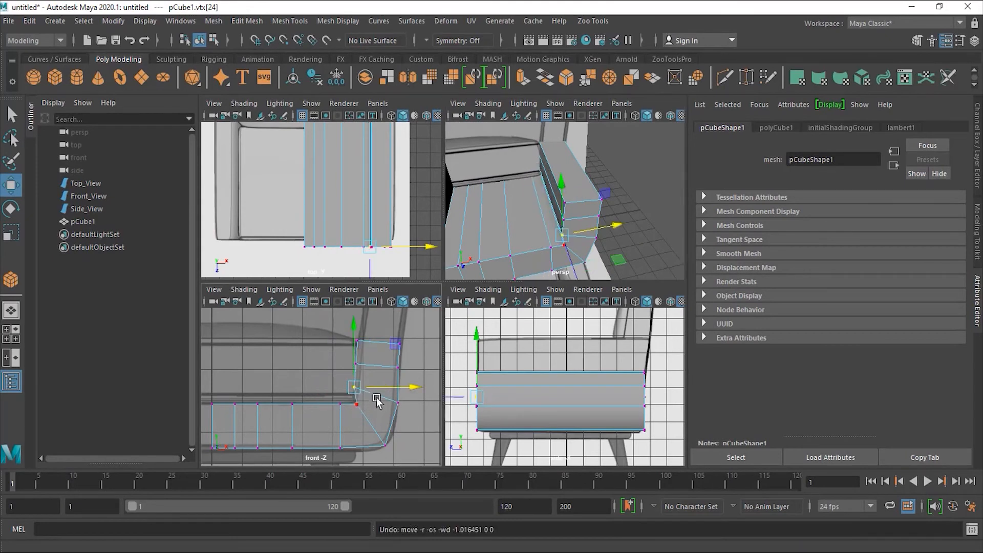
left_click(360, 403)
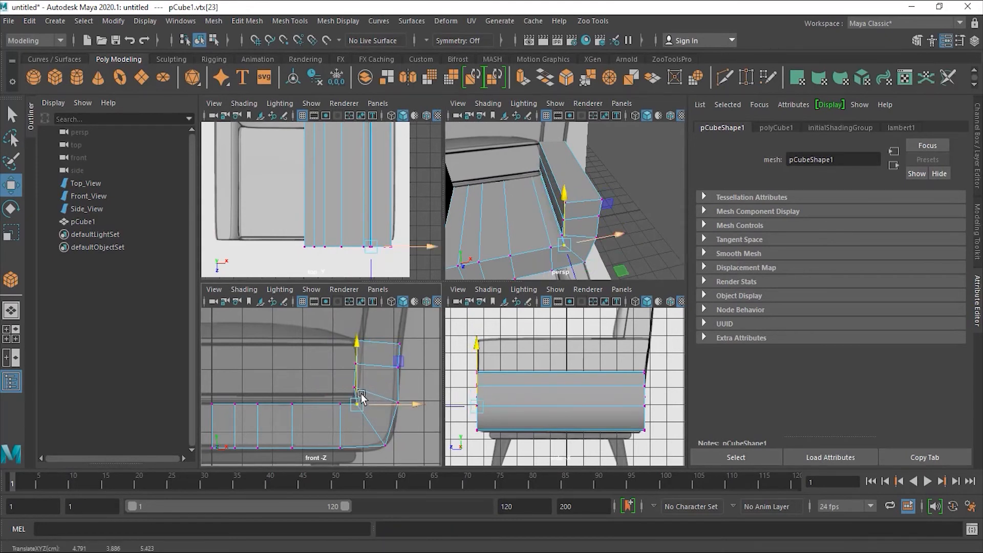
left_click(353, 388)
left_click_drag(354, 388, 337, 391)
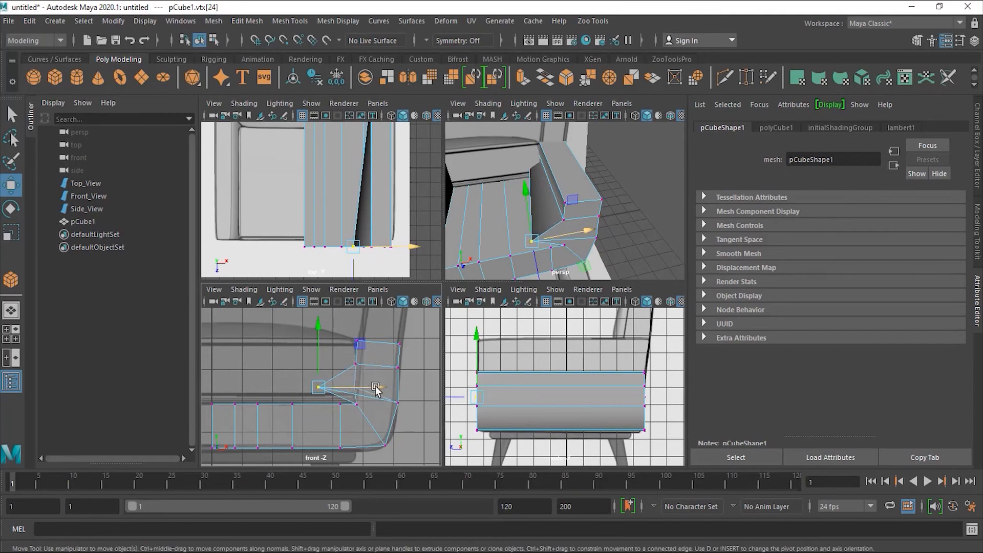
key("ctrl+z")
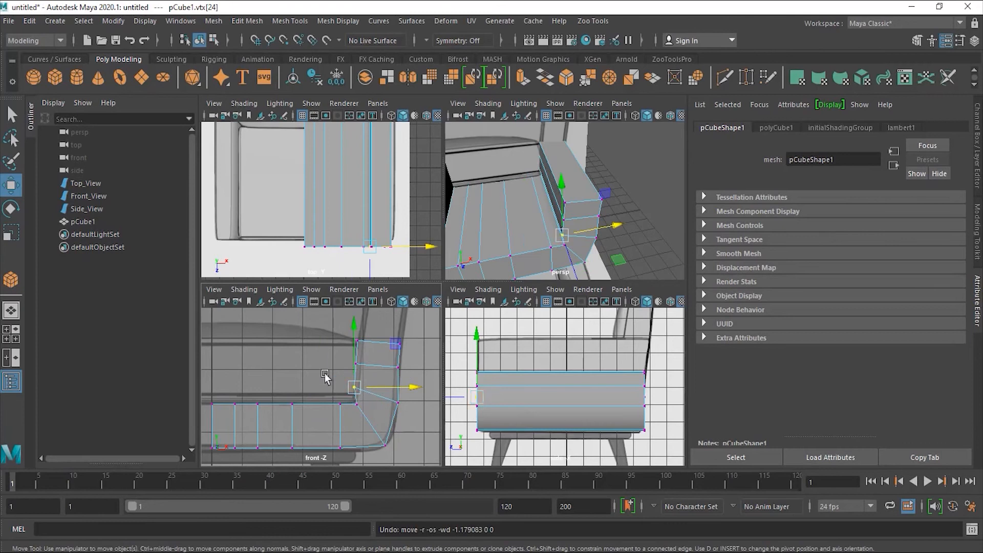
left_click(331, 382)
left_click_drag(360, 387, 370, 395)
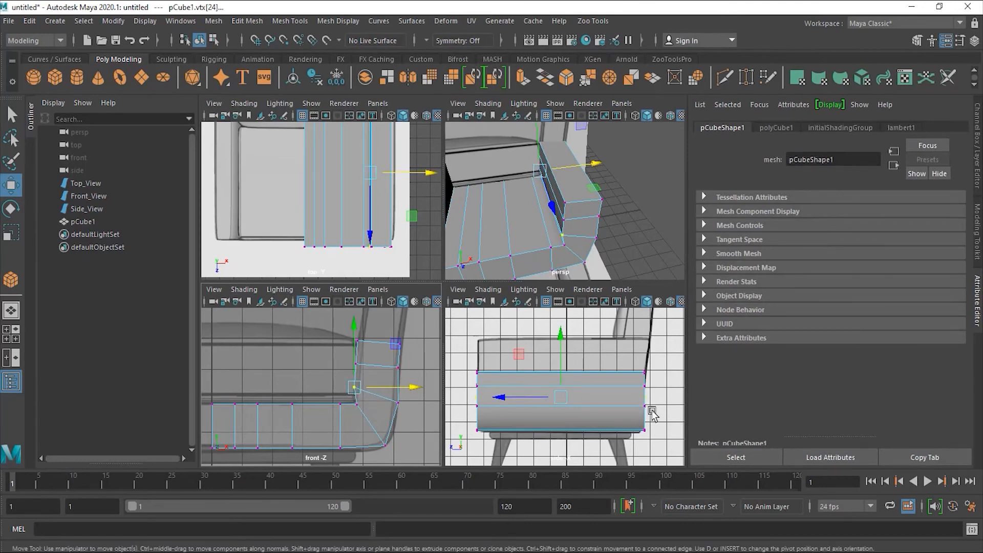
right_click_drag(394, 189, 374, 176, "alt")
middle_click_drag(375, 177, 367, 213, "alt")
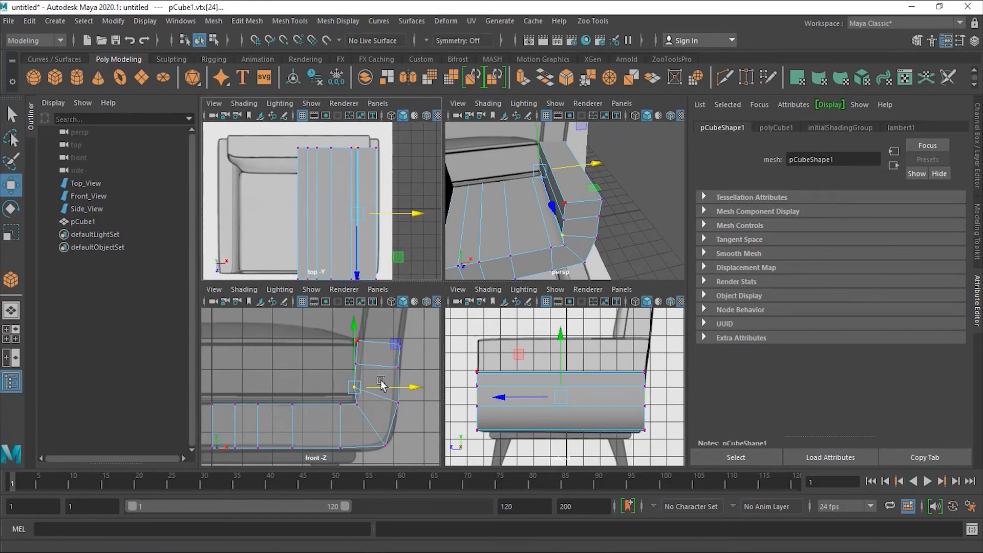
- Shift the armrest bend's upper corner vertices right to match the reference
left_click_drag(379, 388, 358, 387)
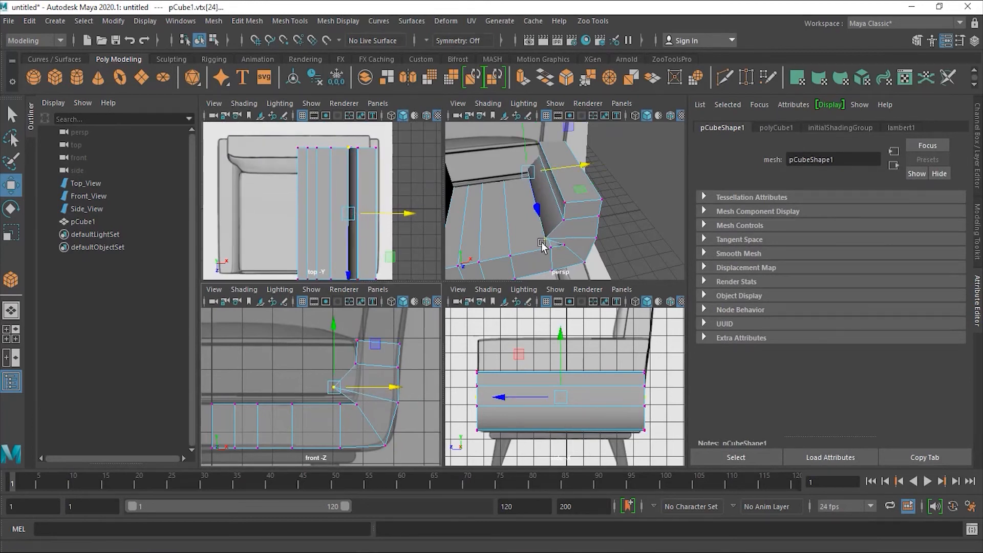
key("ctrl+z")
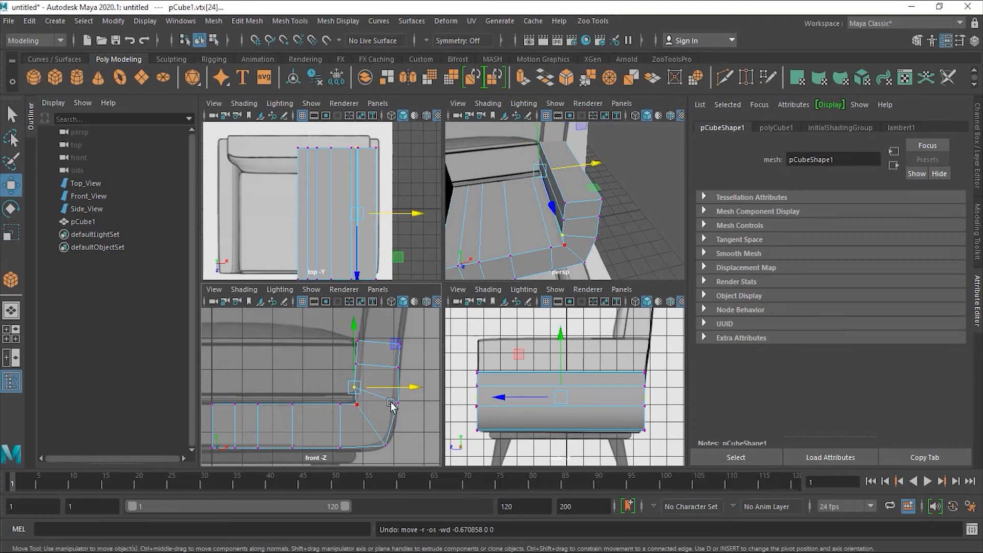
right_click_drag(368, 387, 414, 381, "alt")
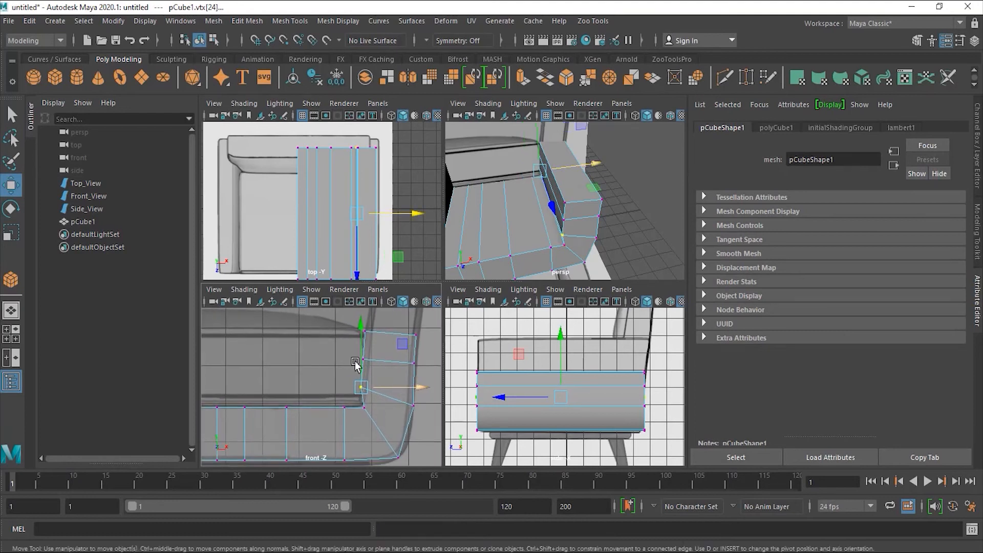
left_click_drag(362, 315, 380, 407)
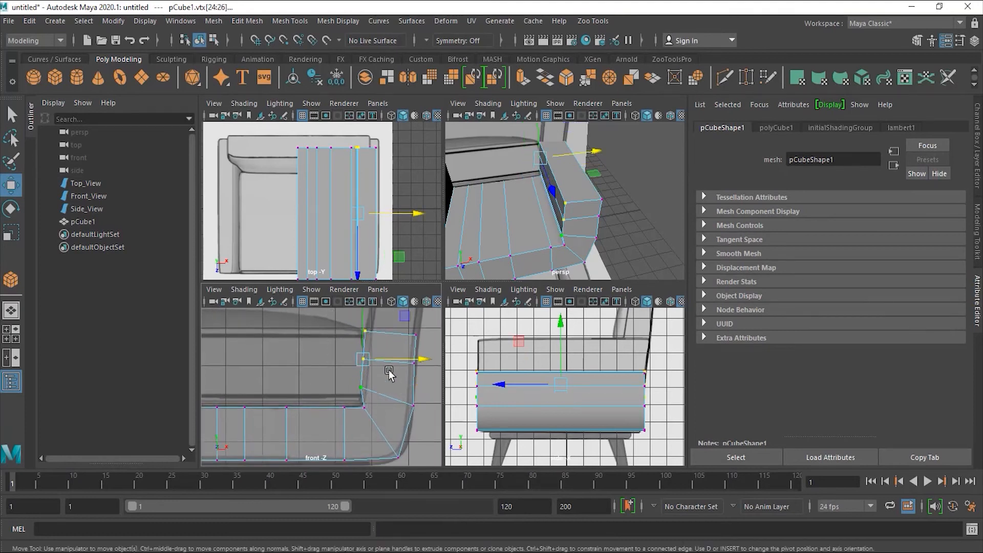
left_click_drag(391, 362, 395, 362)
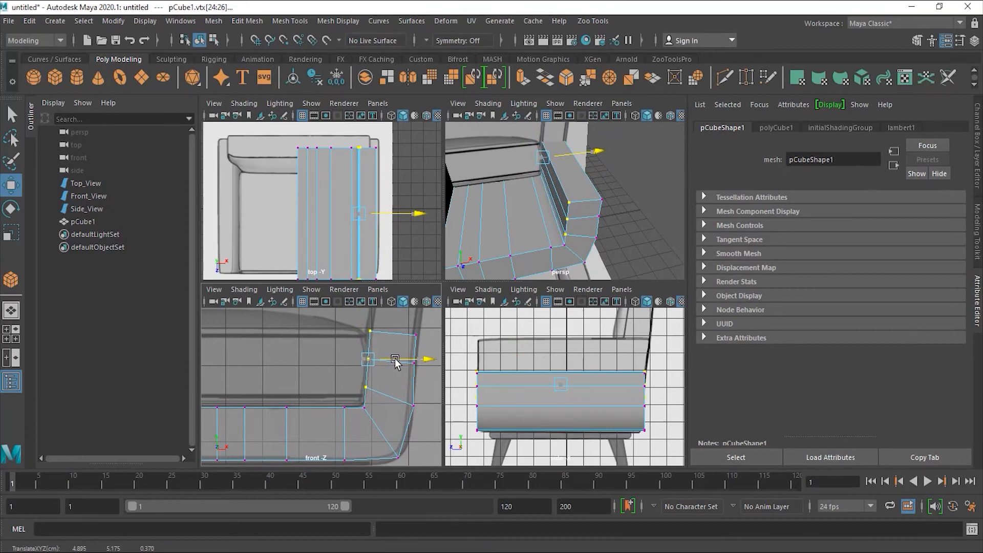
- Move the bend's inner corner vertices up and left
left_click_drag(378, 420, 359, 401)
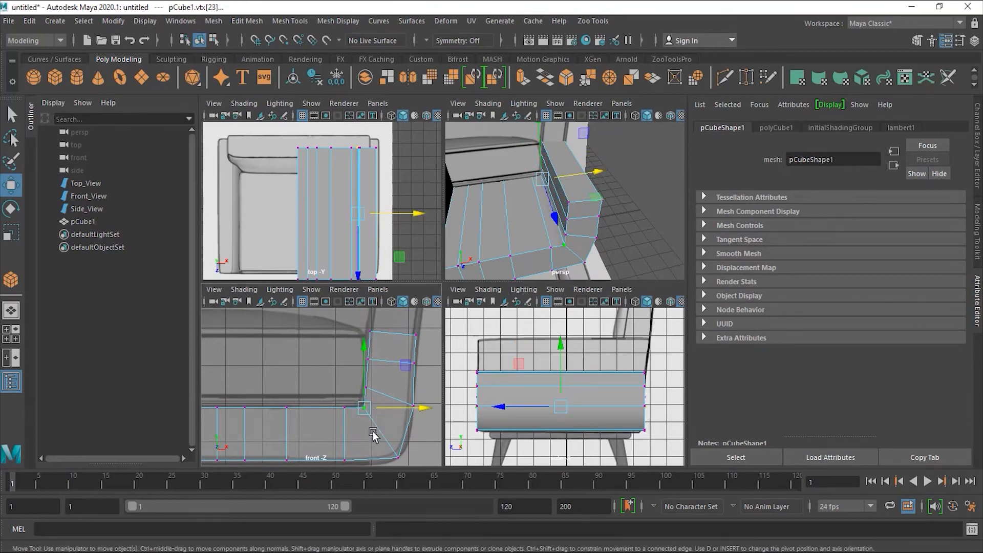
left_click(364, 408)
left_click(364, 408)
left_click_drag(388, 432, 358, 401)
left_click_drag(407, 370, 404, 367)
- Select the bend's outer corner vertices and zoom in on the armrest corner
mouse_move(434, 421)
left_mouse_down()
mouse_move(405, 396)
mouse_move(433, 410)
left_mouse_up()
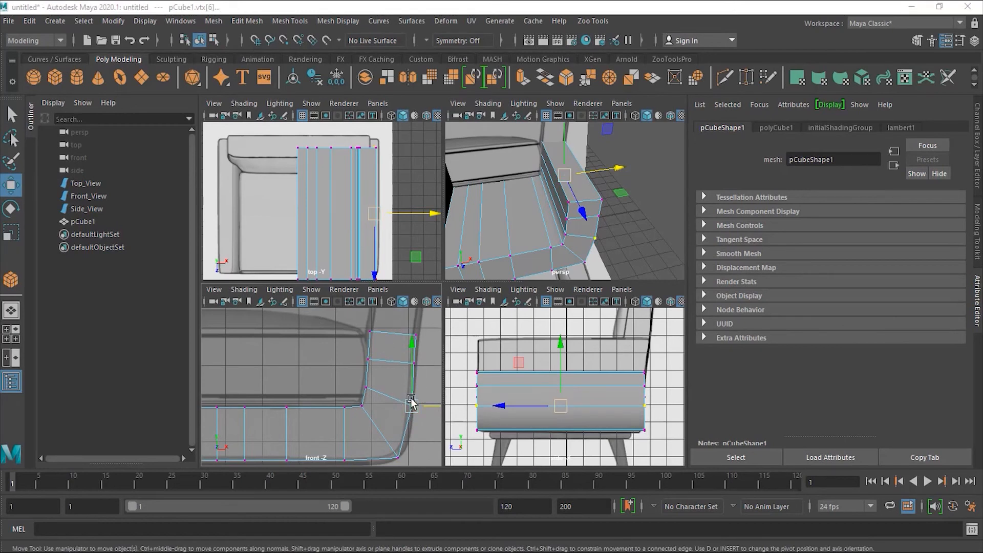
middle_click_drag(380, 401, 365, 361, "alt")
right_click_drag(391, 387, 429, 392, "alt")
middle_click_drag(420, 395, 355, 374, "alt")
right_click_drag(366, 374, 392, 370, "alt")
middle_click_drag(392, 368, 393, 388, "alt")
right_click_drag(393, 394, 424, 395, "alt")
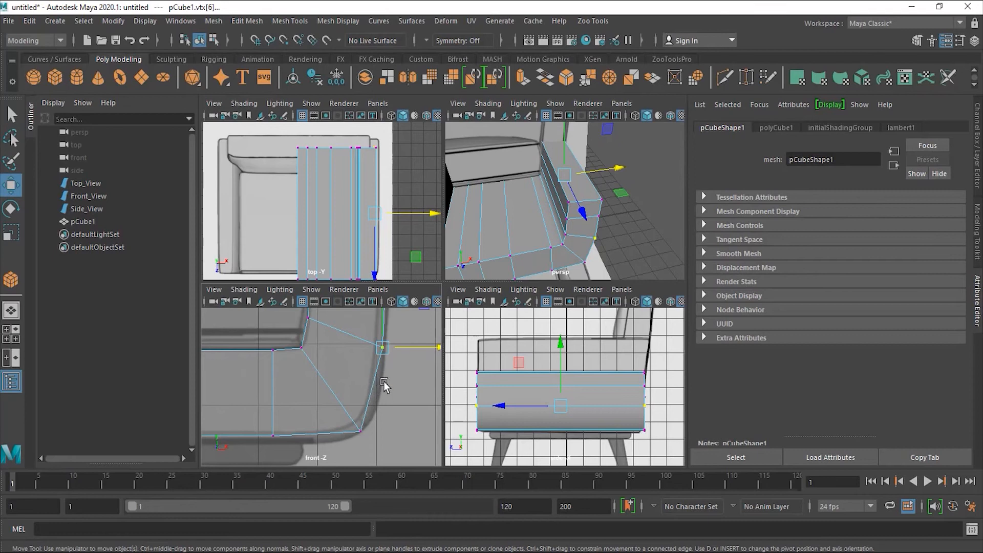
scroll(353, 386, "down", 5)
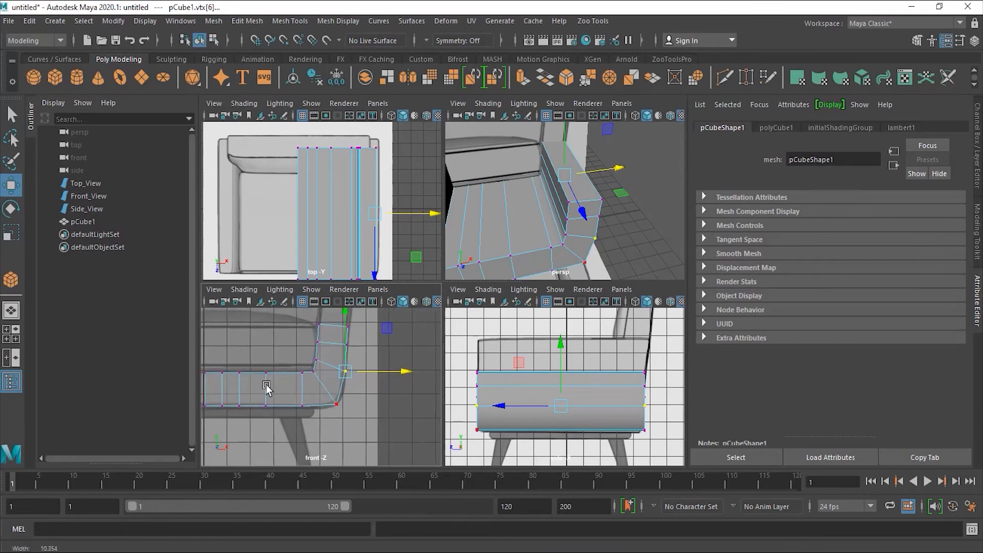
scroll(324, 390, "up", 4)
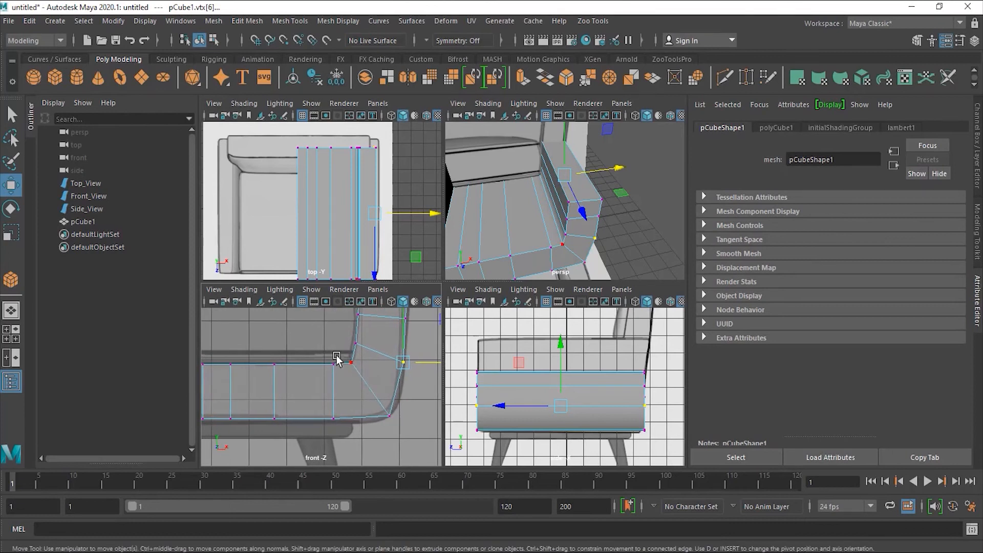
right_click_drag(365, 227, 373, 193)
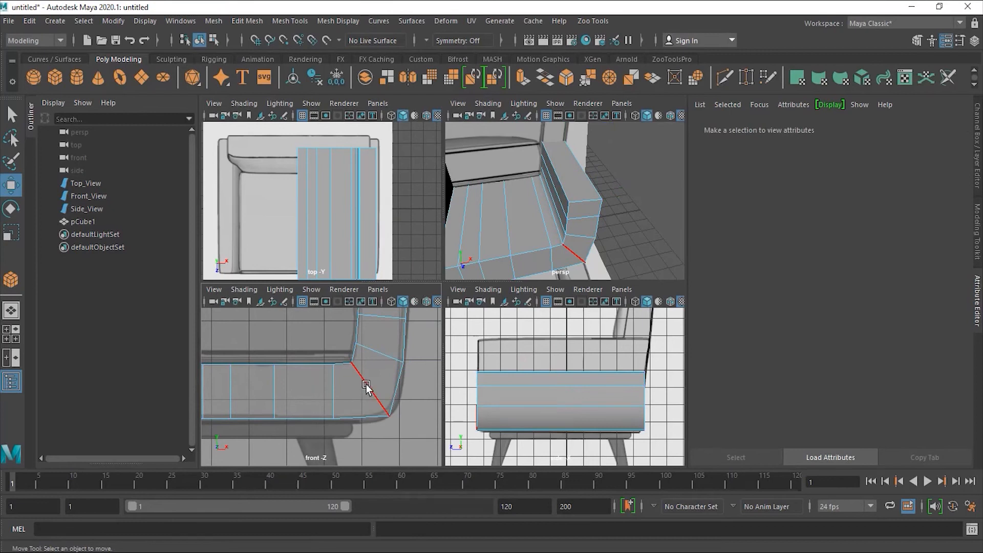
left_click(366, 387)
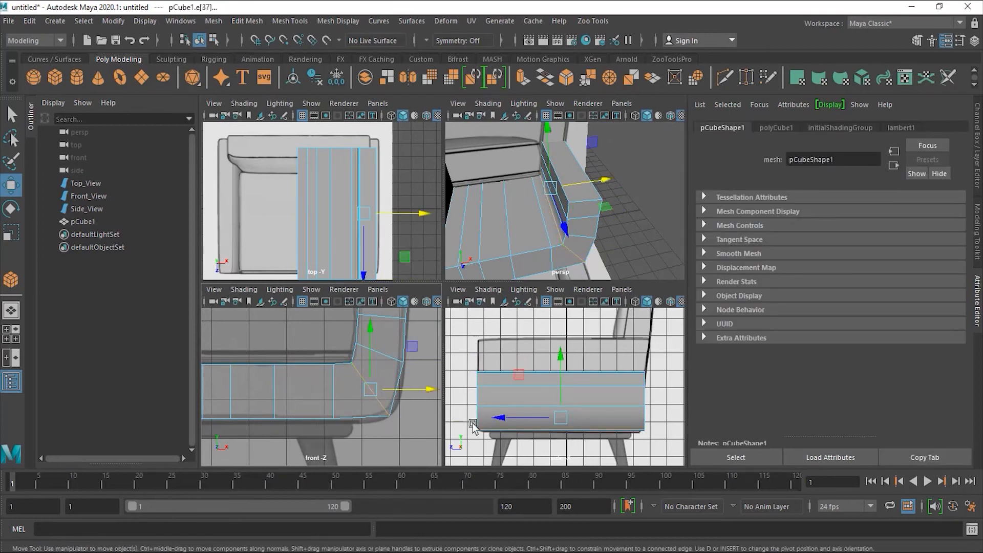
left_click_drag(549, 241, 588, 220, "alt")
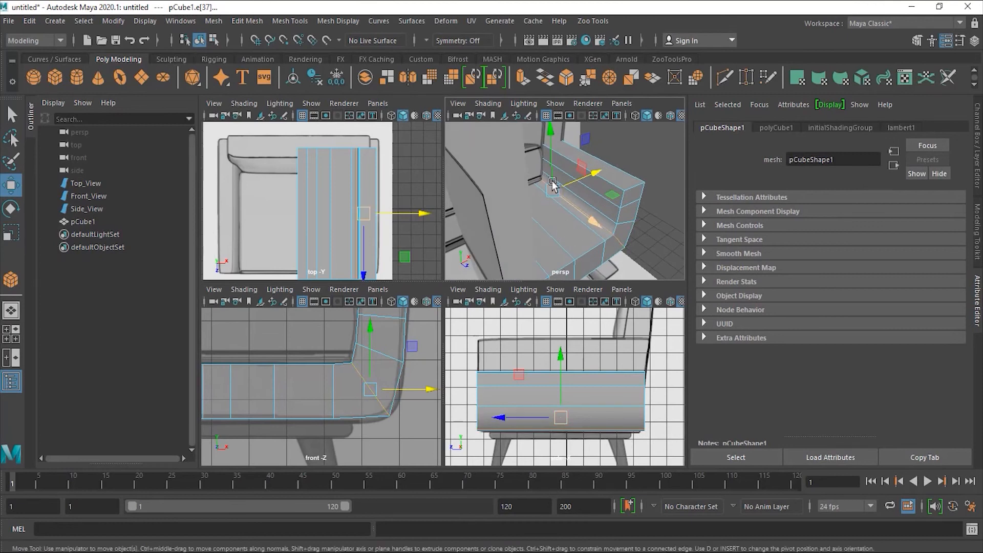
left_click_drag(630, 265, 658, 208, "alt")
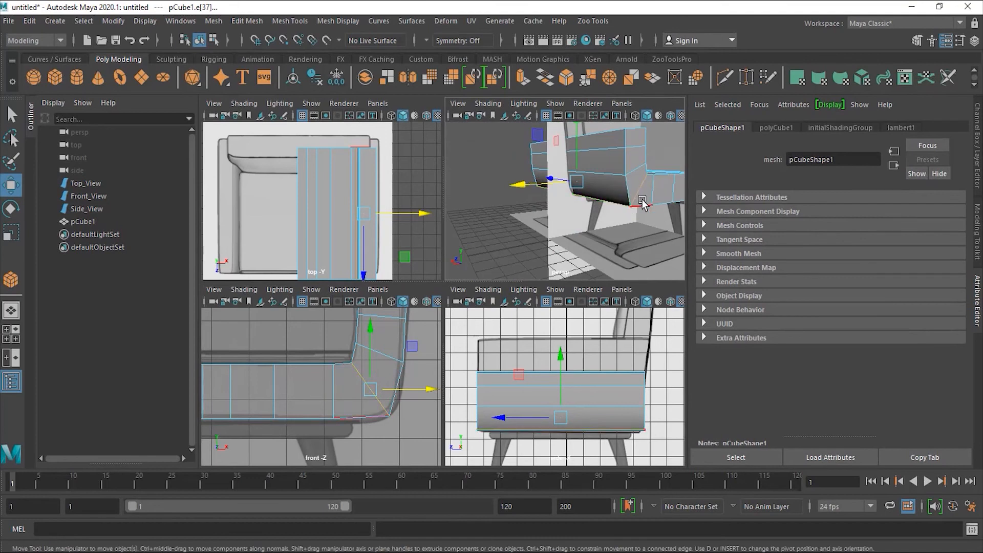
left_click_drag(627, 209, 606, 227, "alt")
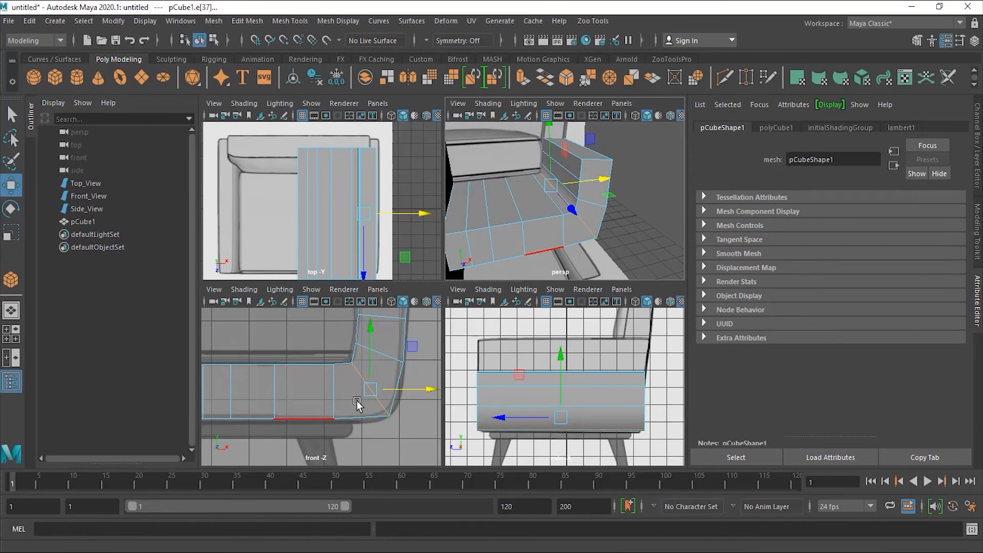
right_click(383, 404)
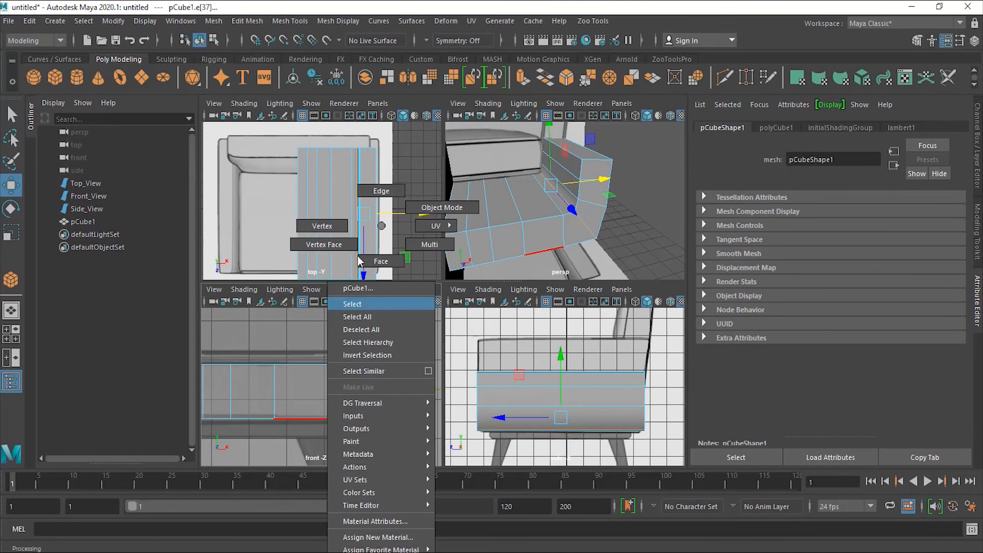
left_click(334, 229)
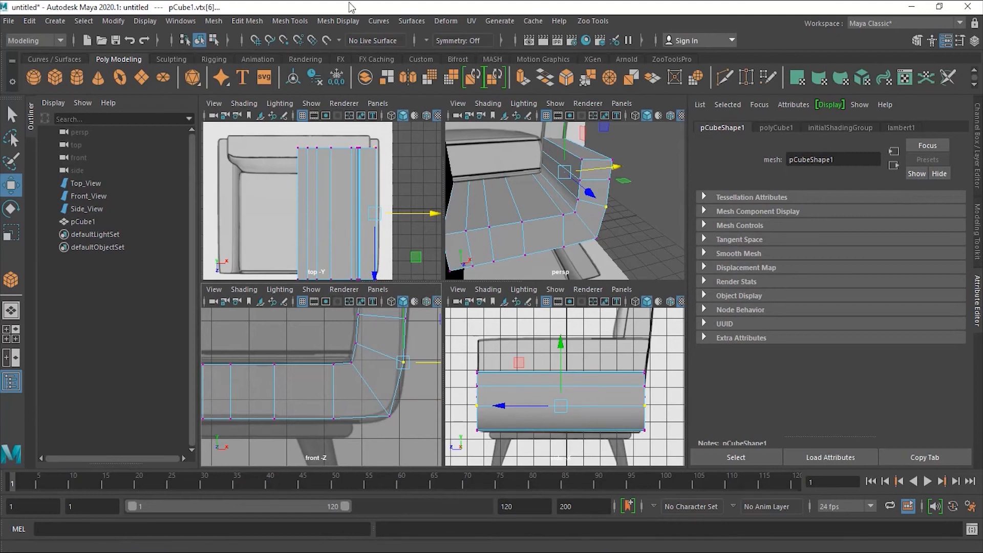
- Review the Insert Edge Loop tool options from the Mesh Tools menu, then close them
left_click(218, 22)
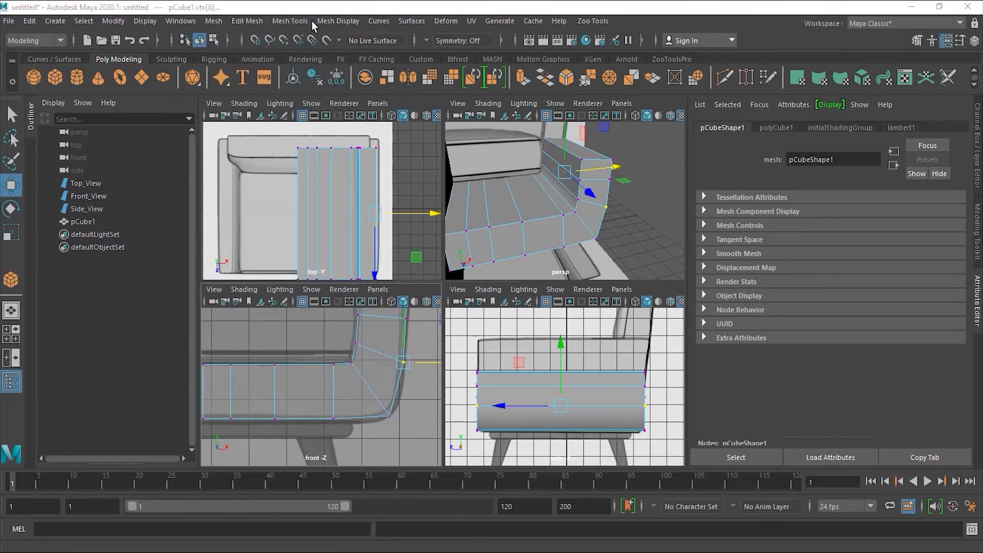
left_click(295, 20)
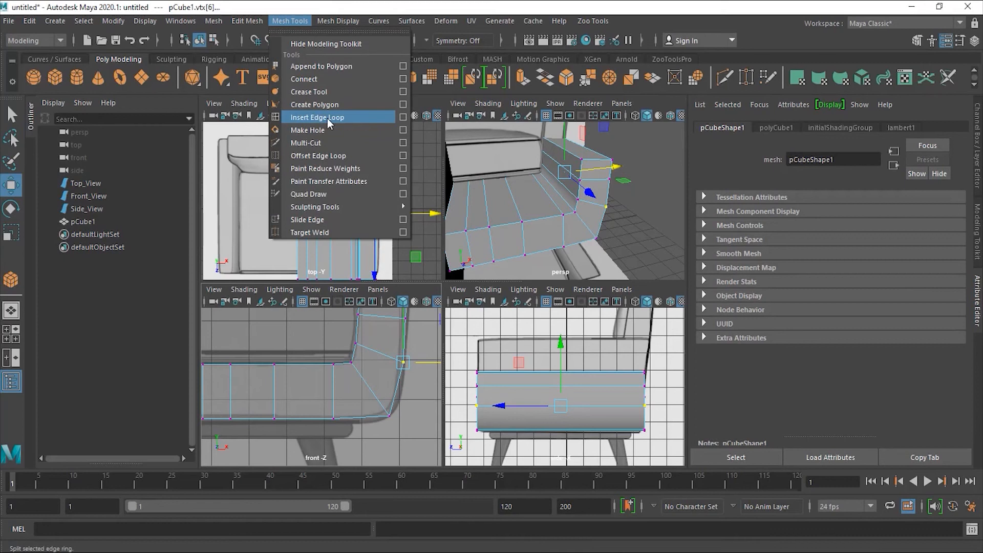
left_click(404, 117)
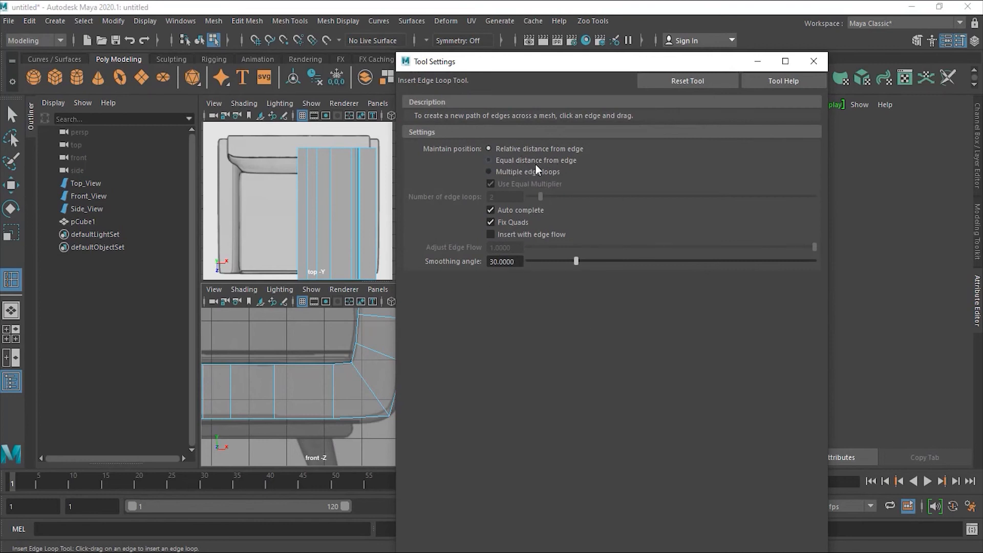
left_click_drag(524, 64, 640, 57)
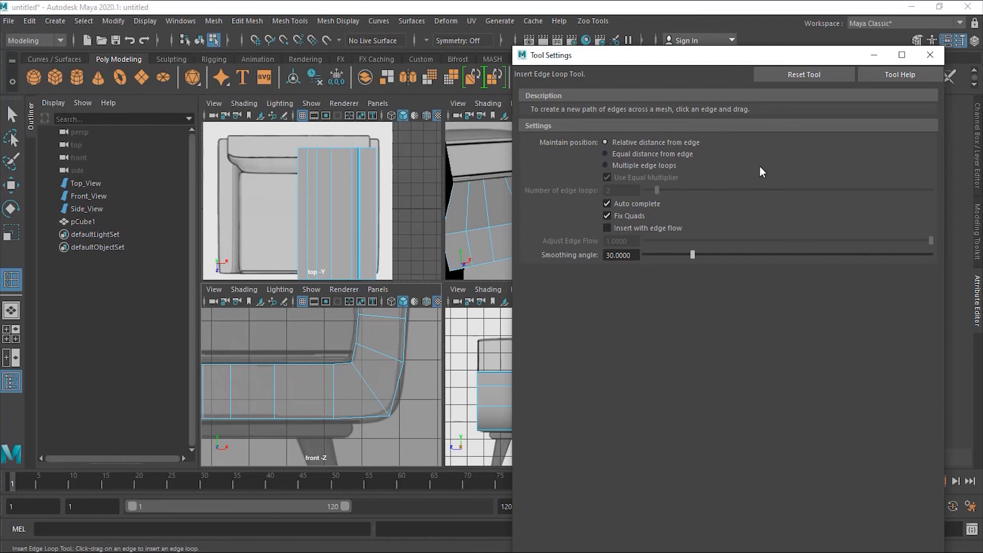
left_click(937, 55)
- Insert a lengthwise edge loop along the armrest block, undoing an extra loop
left_click(285, 20)
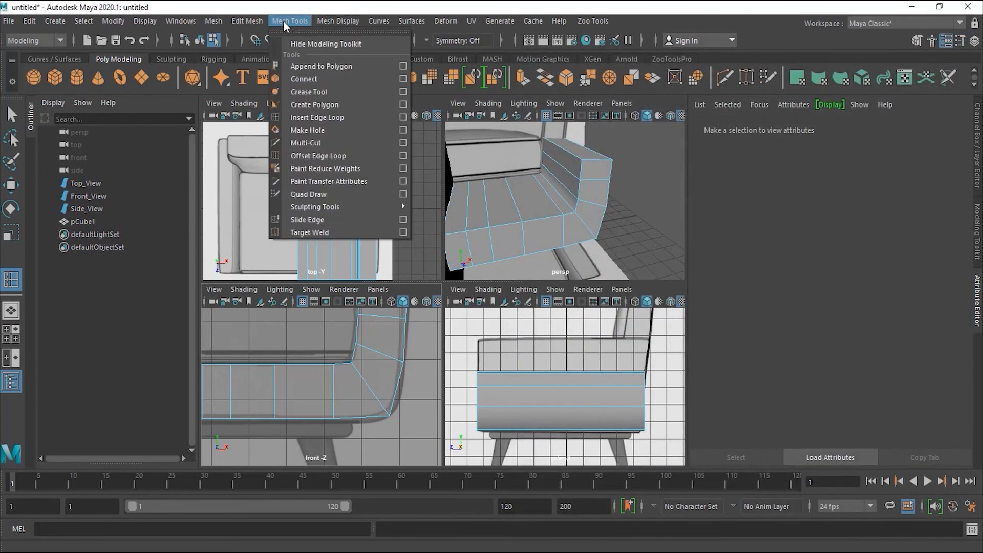
left_click(335, 118)
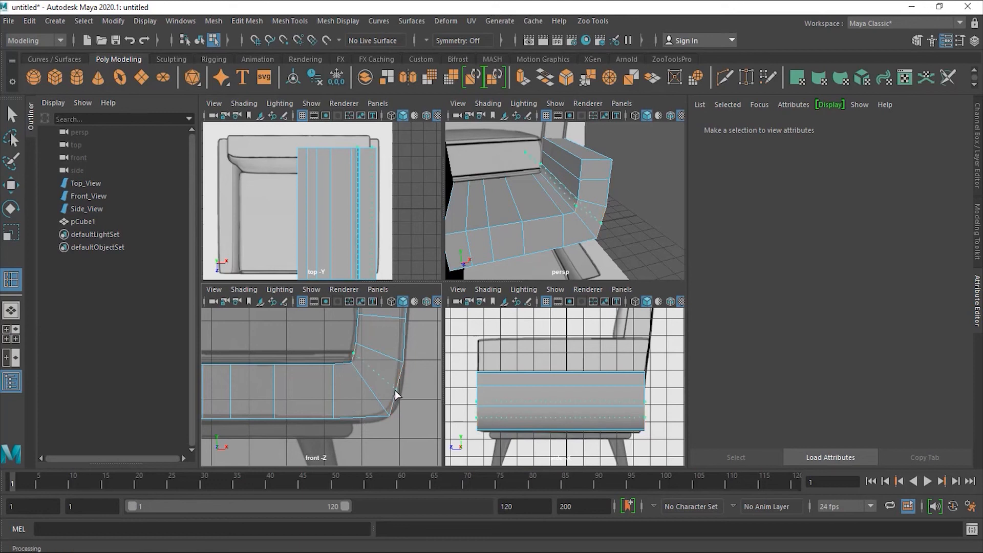
left_click_drag(398, 389, 402, 392)
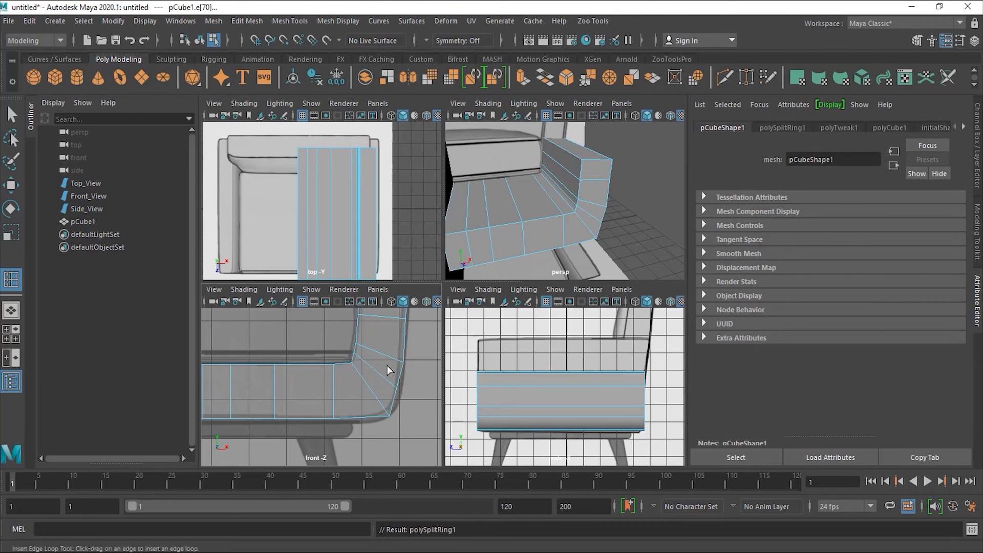
right_click(381, 226)
right_click_drag(383, 277, 377, 191)
left_click(384, 377)
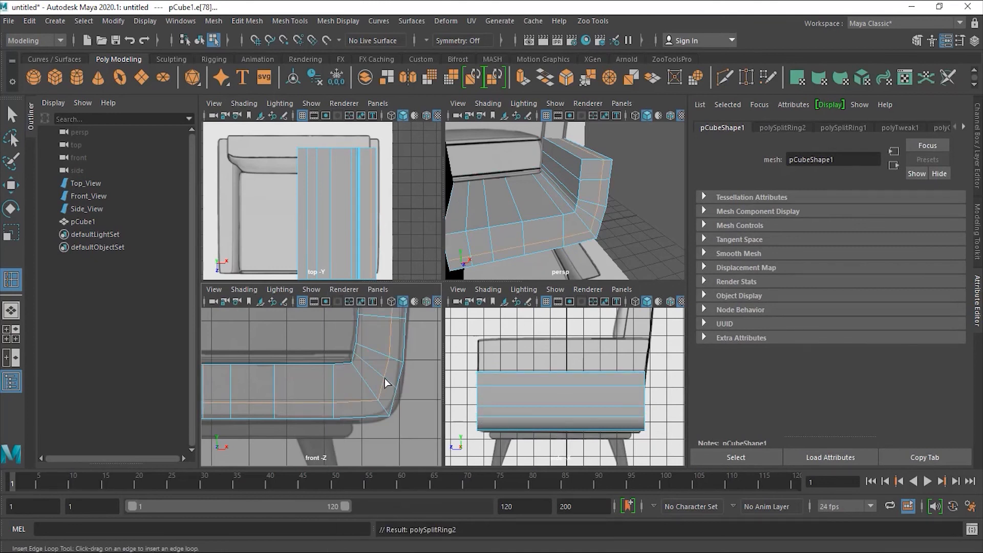
key("ctrl+z")
right_click_drag(390, 225, 391, 193)
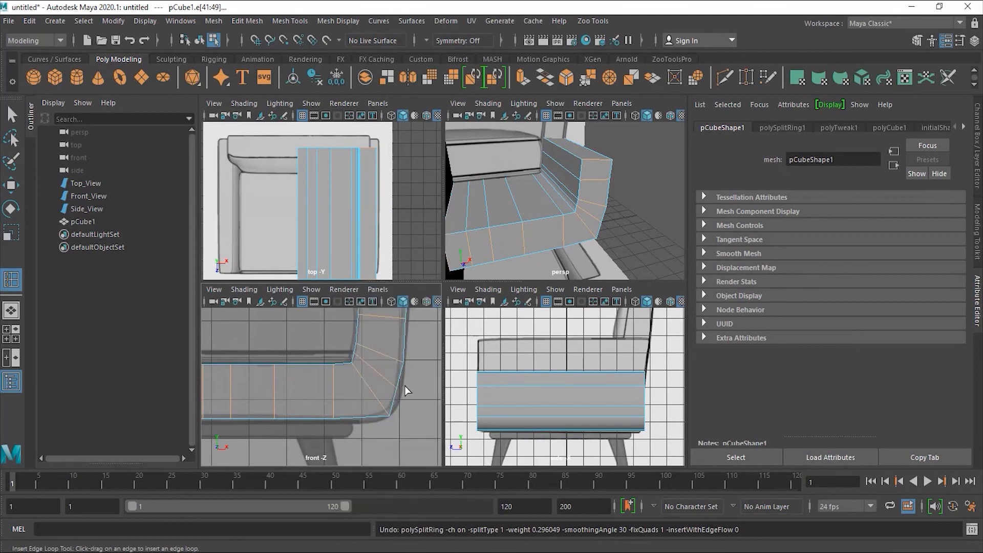
- Select the new edge loop at the armrest corner with the Move tool
left_click(11, 185)
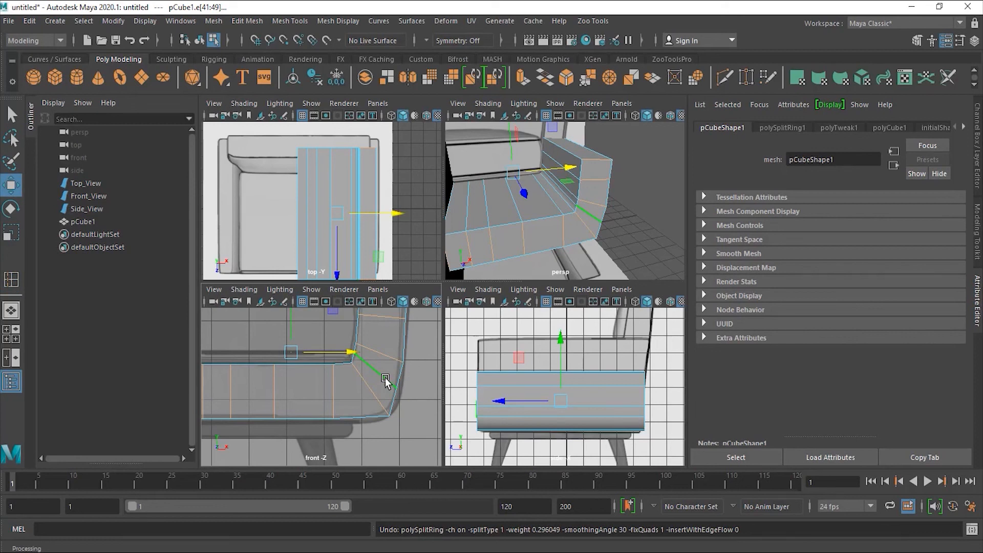
double_click(385, 379)
mouse_move(549, 212)
left_mouse_down("alt")
mouse_move(667, 239)
mouse_move(545, 230)
mouse_move(537, 205)
mouse_move(561, 217)
mouse_move(556, 225)
left_mouse_up("alt")
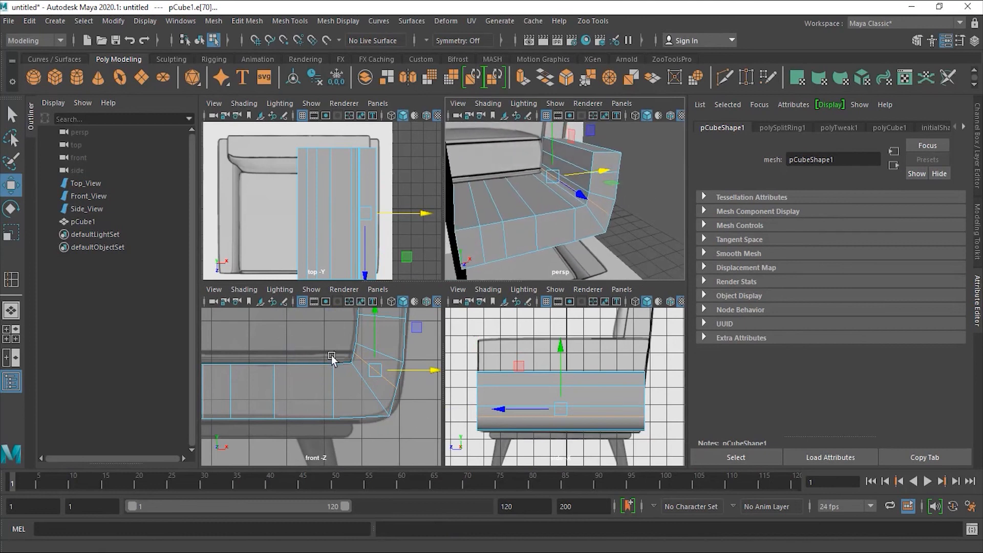
right_click_drag(383, 376, 333, 226)
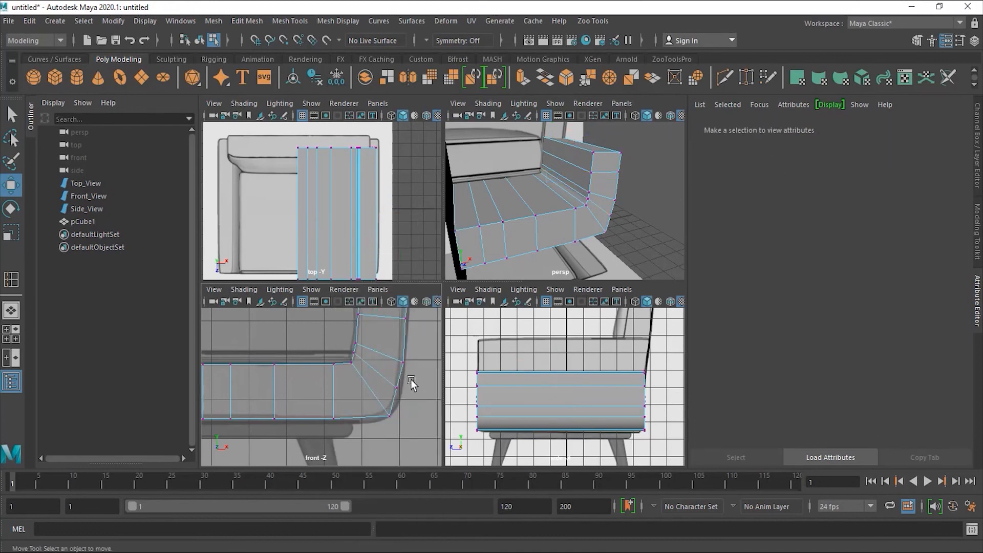
- Pull the loop's corner and inner corner vertices to follow the seat's curve, undoing the last change
left_click_drag(392, 399, 393, 398)
middle_click_drag(401, 405, 336, 404, "alt")
right_click_drag(340, 377, 398, 348, "alt")
left_click_drag(379, 345, 388, 350)
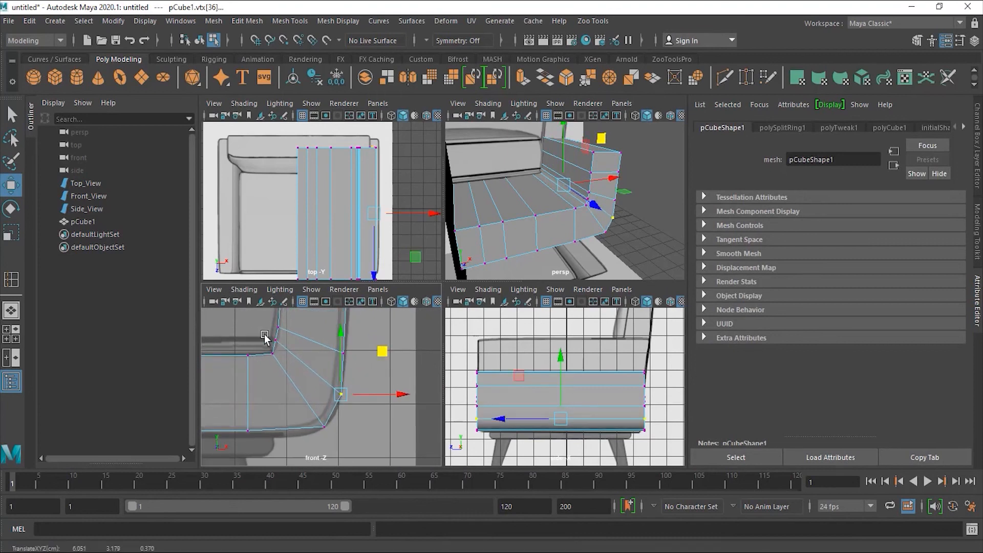
left_click_drag(263, 334, 286, 349)
middle_click_drag(318, 360, 351, 391, "alt")
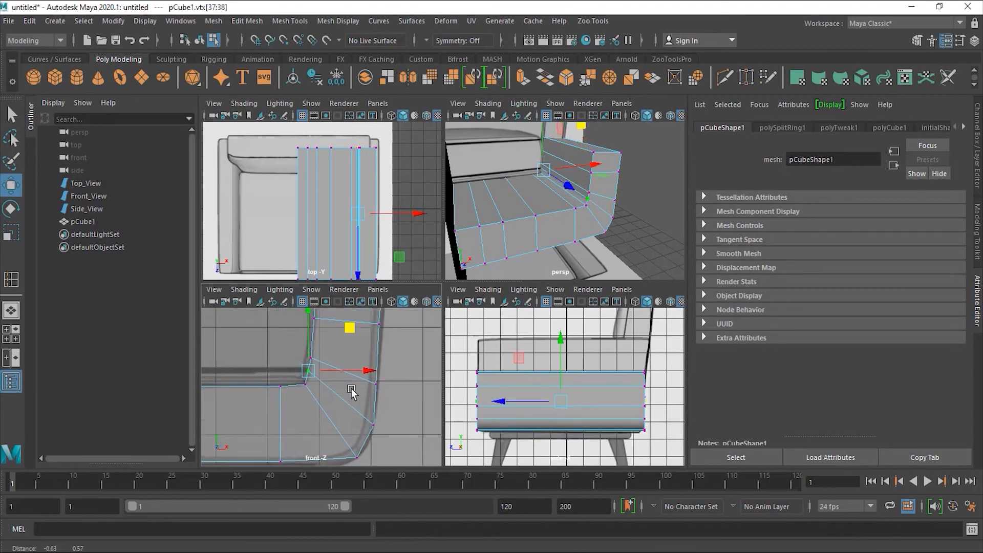
left_click_drag(350, 330, 351, 334)
middle_click_drag(384, 399, 402, 353, "alt")
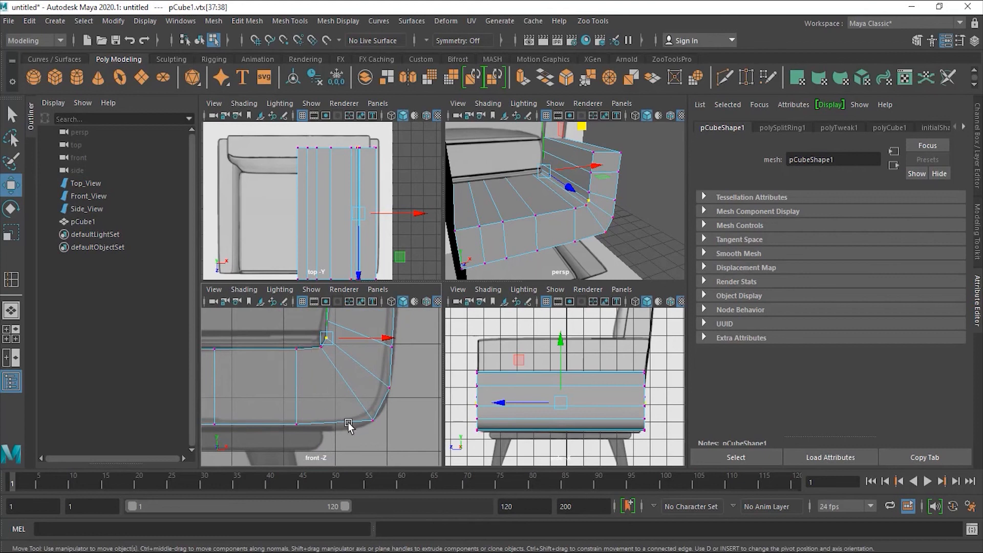
key("ctrl+z")
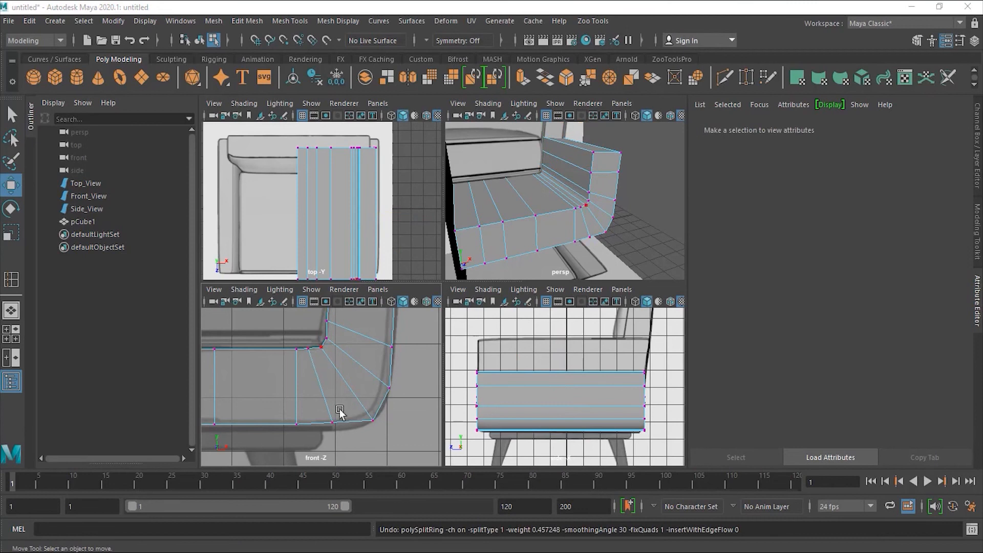
- Insert edge loops through the seat base's curved corner and across its straight section
left_click(293, 19)
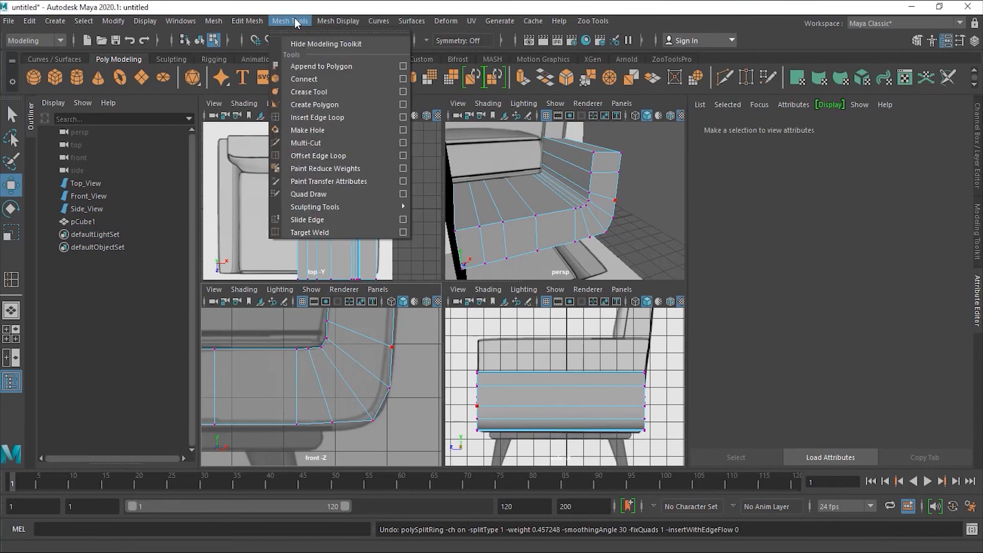
left_click(318, 117)
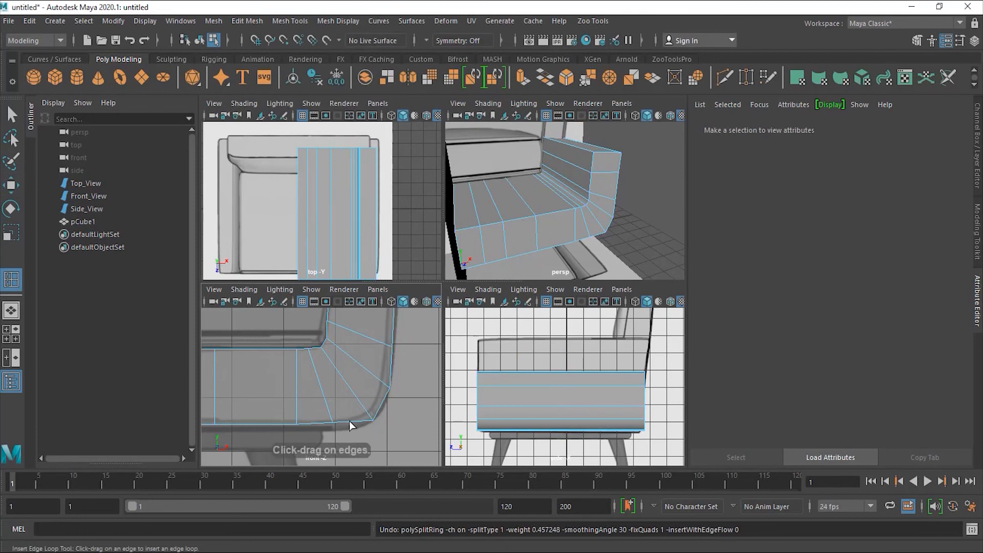
left_click_drag(349, 420, 354, 423)
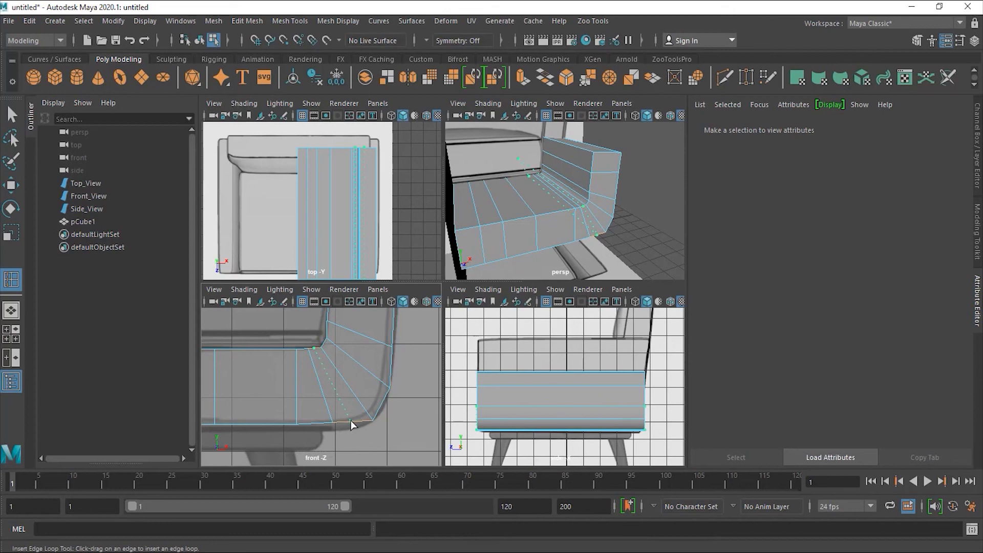
left_click_drag(351, 420, 351, 420)
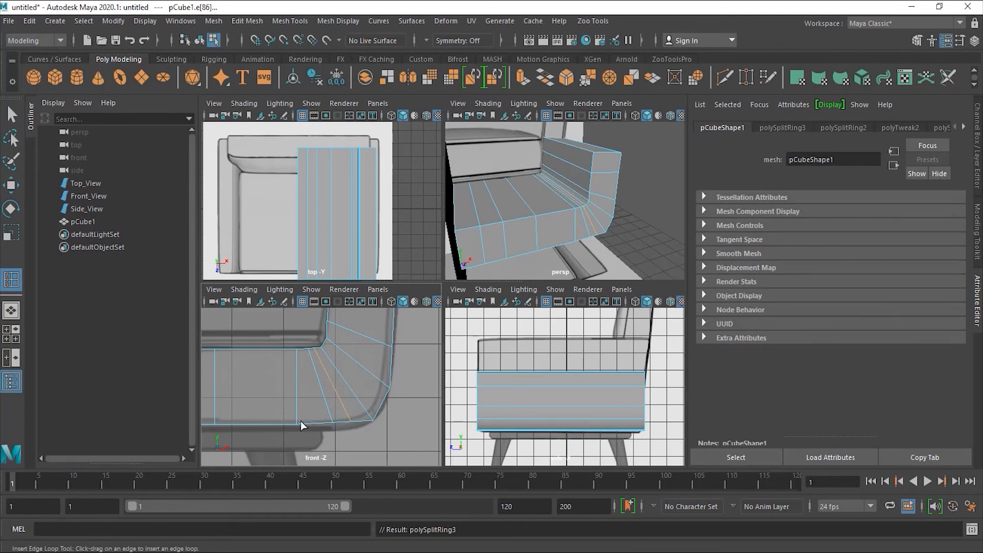
mouse_move(263, 424)
left_mouse_down()
mouse_move(253, 425)
mouse_move(256, 416)
left_mouse_up()
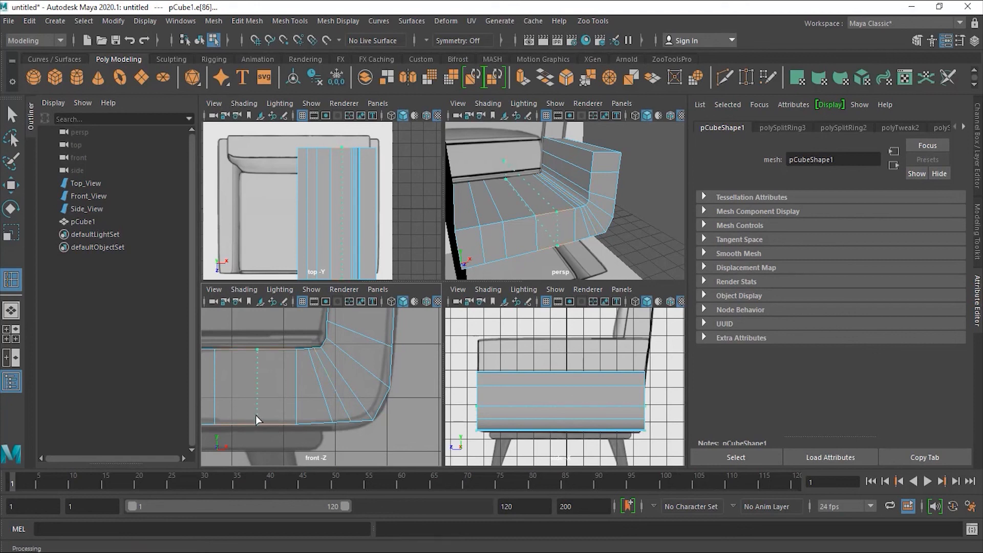
left_click_drag(255, 415, 255, 416)
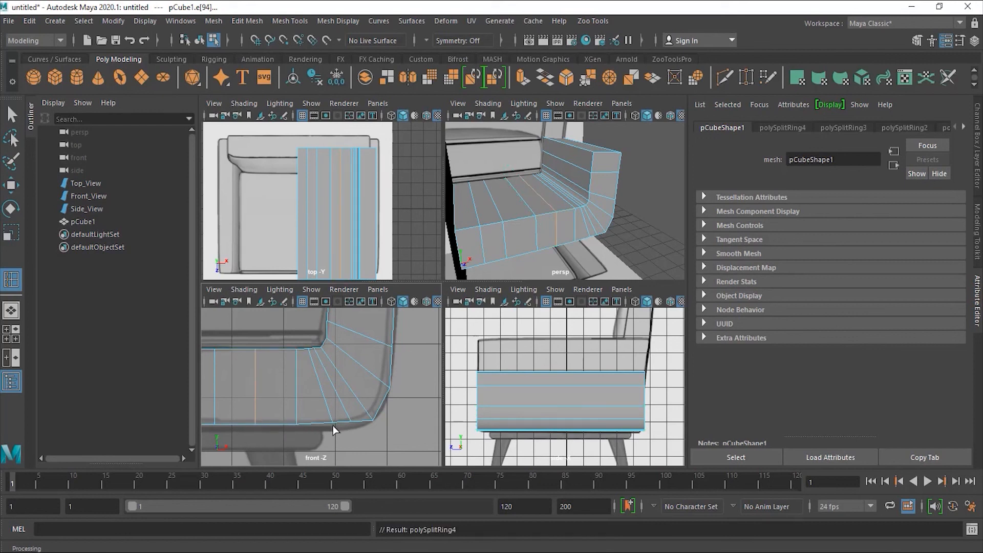
- Undo the horizontal base edge loop and select the edge loop through the curved corner
left_click(298, 396)
key("ctrl+z")
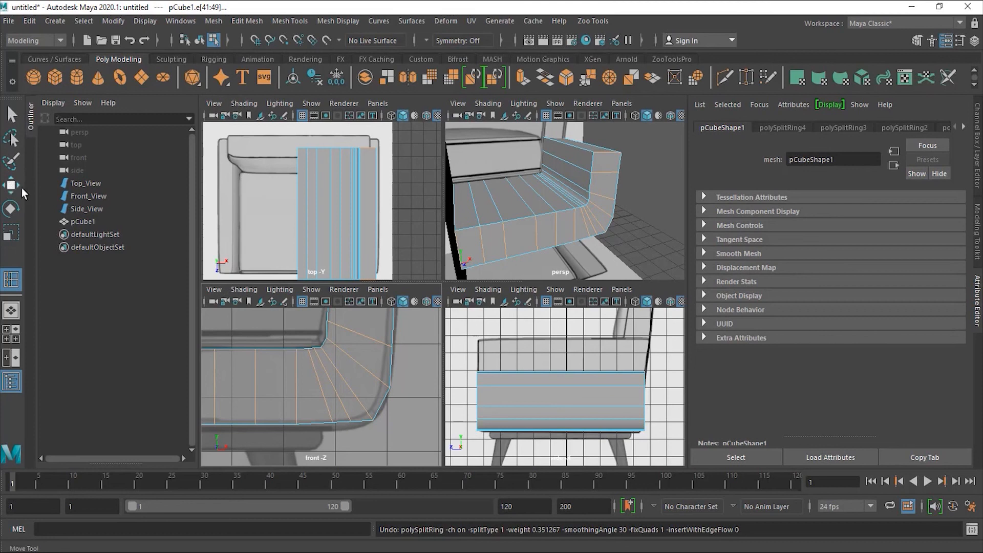
key("w")
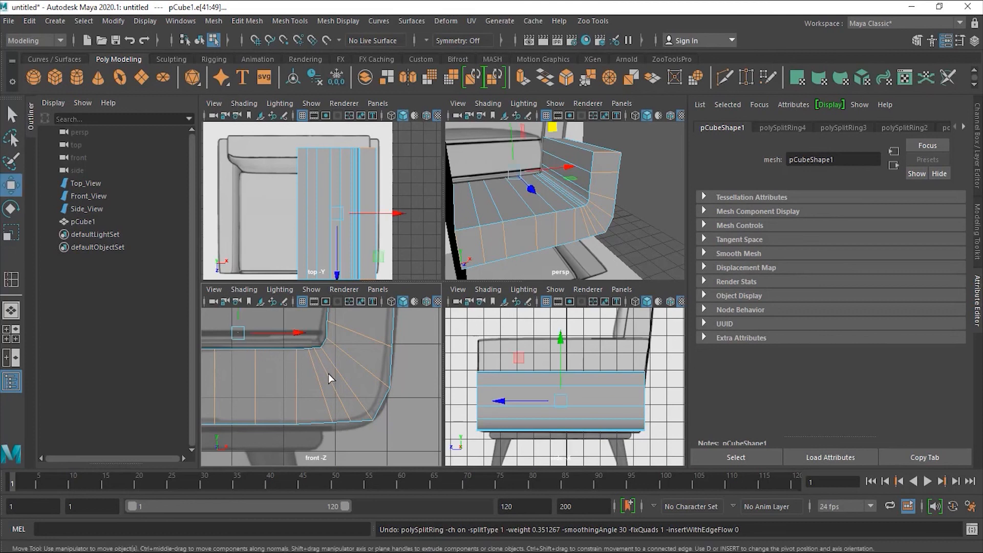
left_click(341, 403)
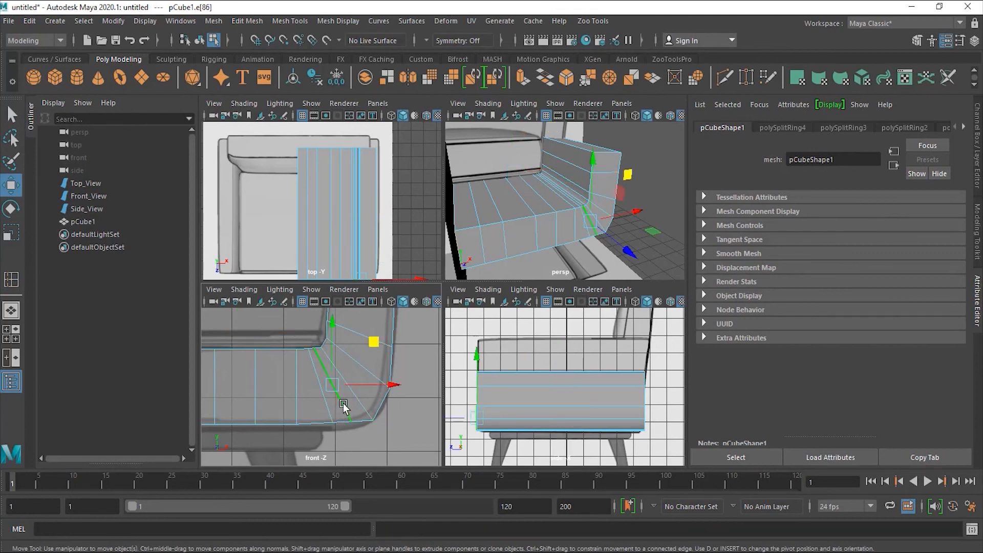
double_click(343, 404)
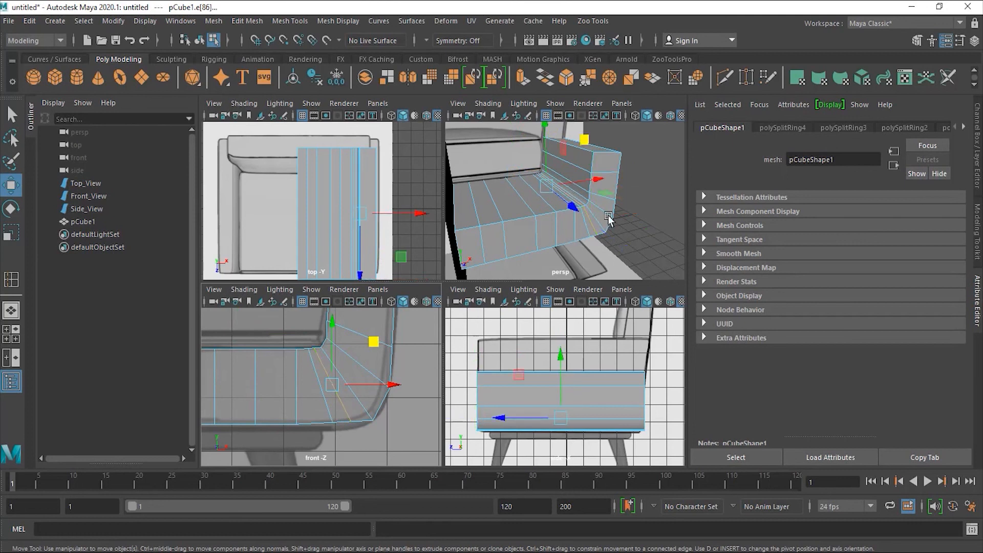
- In vertex mode, select the bottom vertex row and move it slightly down along Y
mouse_move(567, 195)
right_mouse_down("alt")
mouse_move(677, 191)
mouse_move(575, 206)
right_mouse_up("alt")
left_click_drag(575, 207, 597, 247, "alt")
right_click_drag(338, 400, 284, 229)
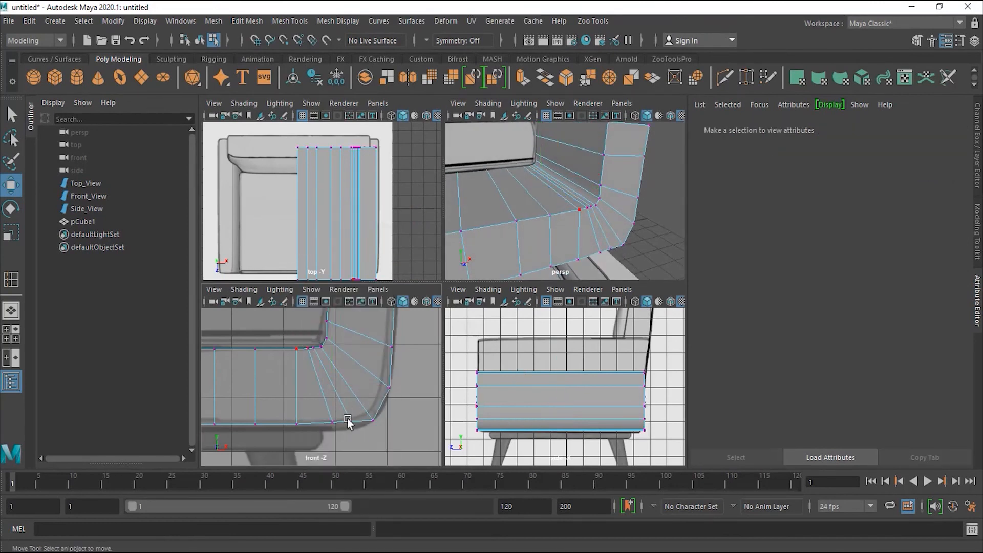
left_click_drag(361, 432, 340, 417)
scroll(353, 438, "down", 4)
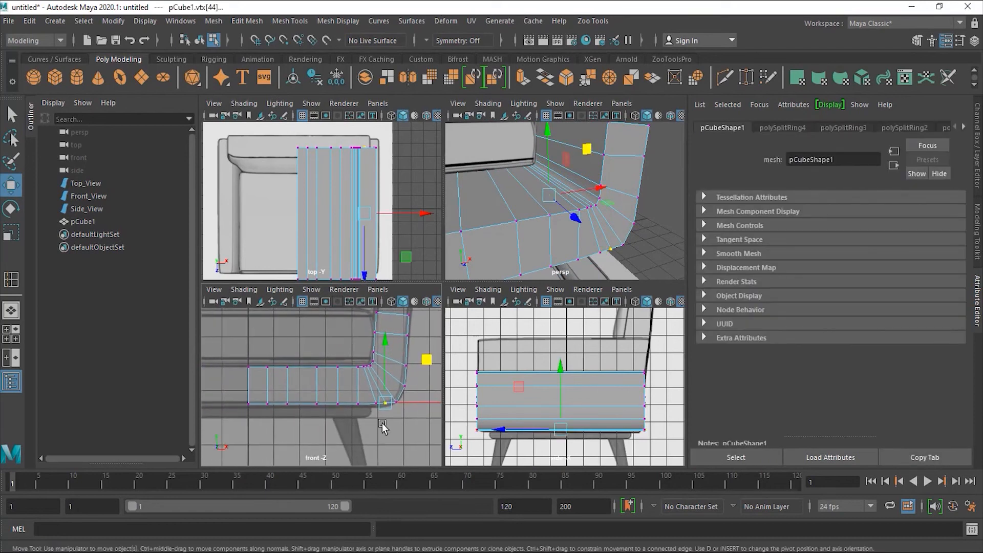
left_click_drag(233, 395, 394, 432)
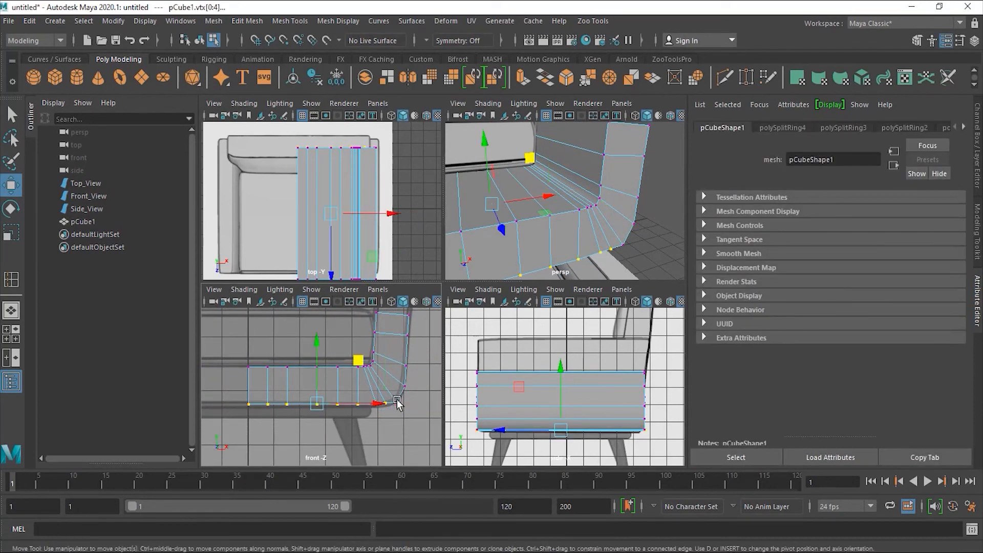
scroll(368, 398, "up", 2)
left_click(313, 394)
left_click_drag(315, 386, 313, 389)
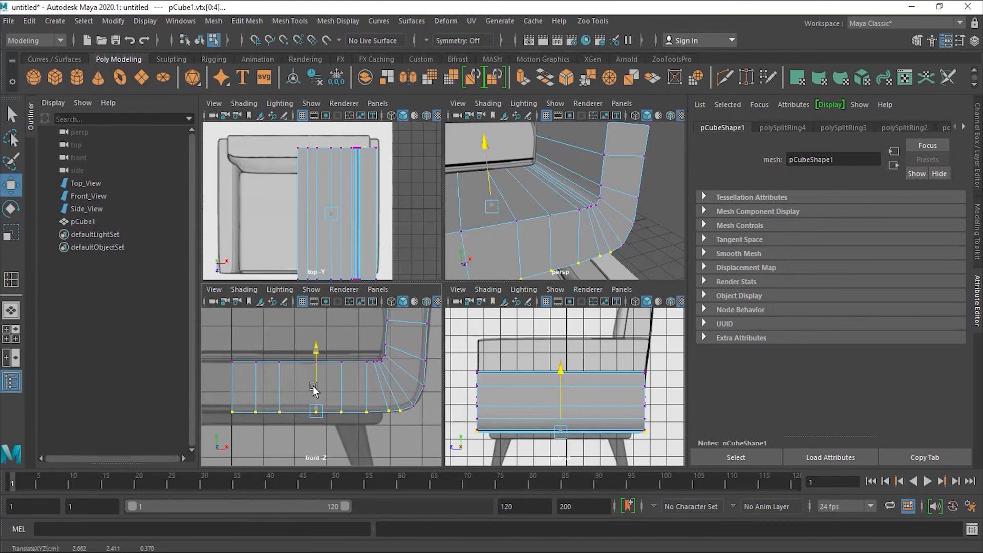
scroll(389, 415, "up", 5)
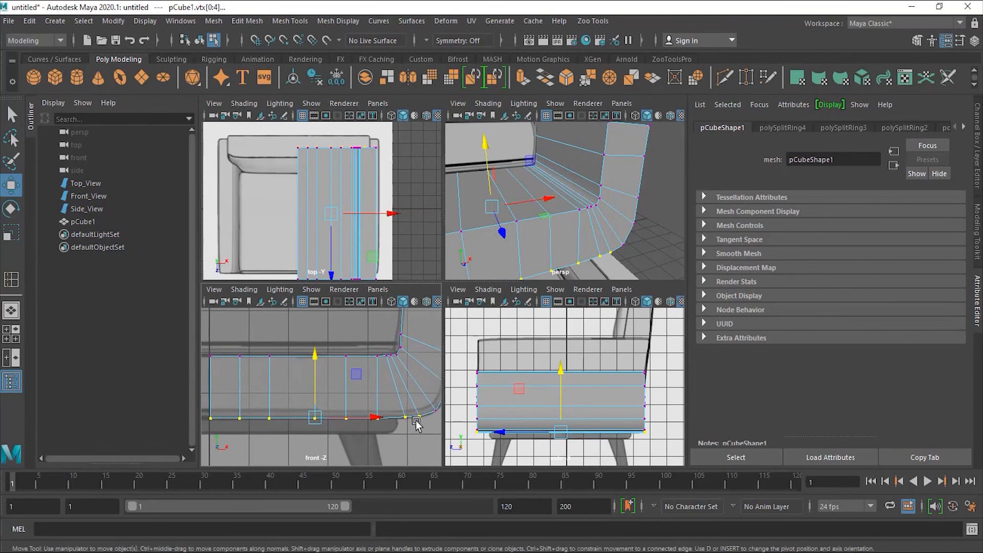
scroll(389, 416, "up", 1)
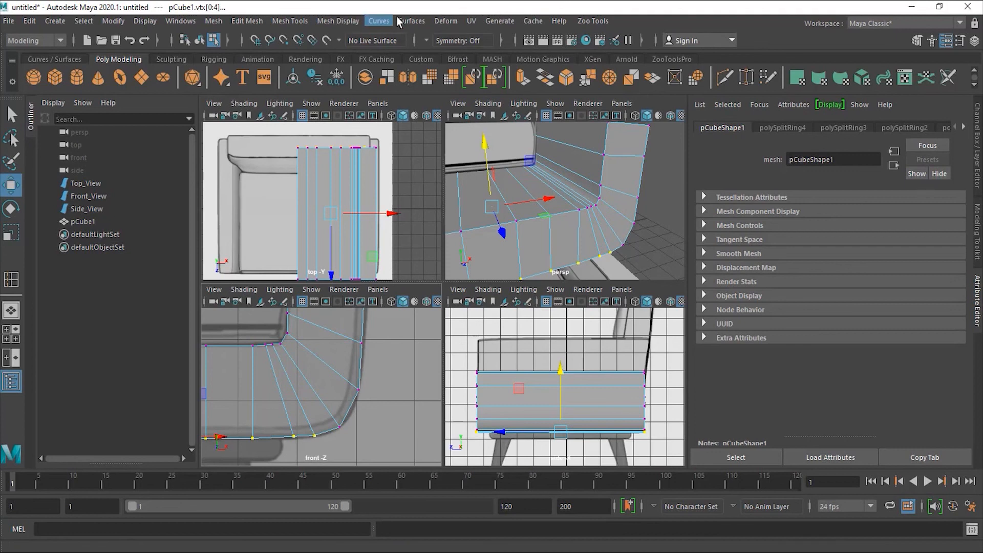
- Insert another edge loop through the base's curved corner
left_click(295, 20)
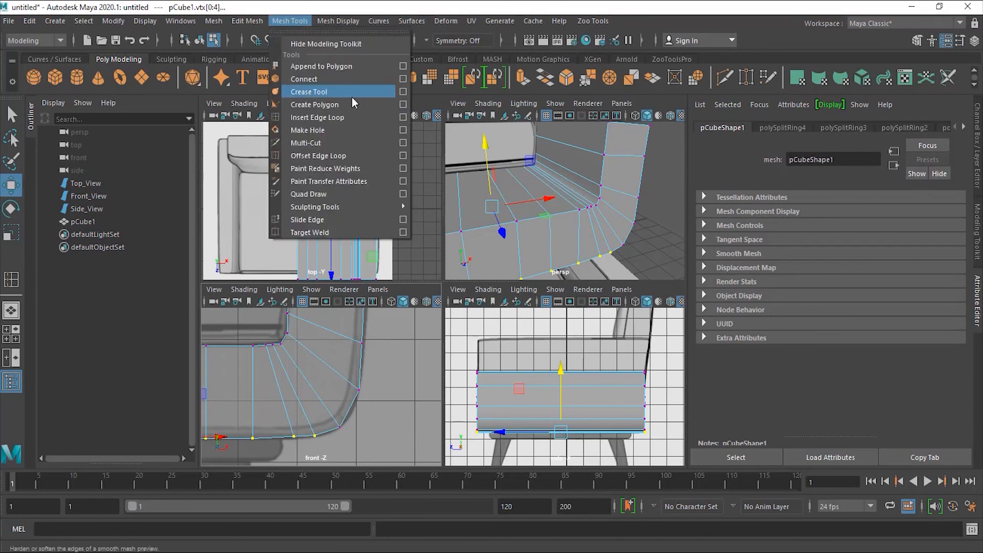
left_click(339, 118)
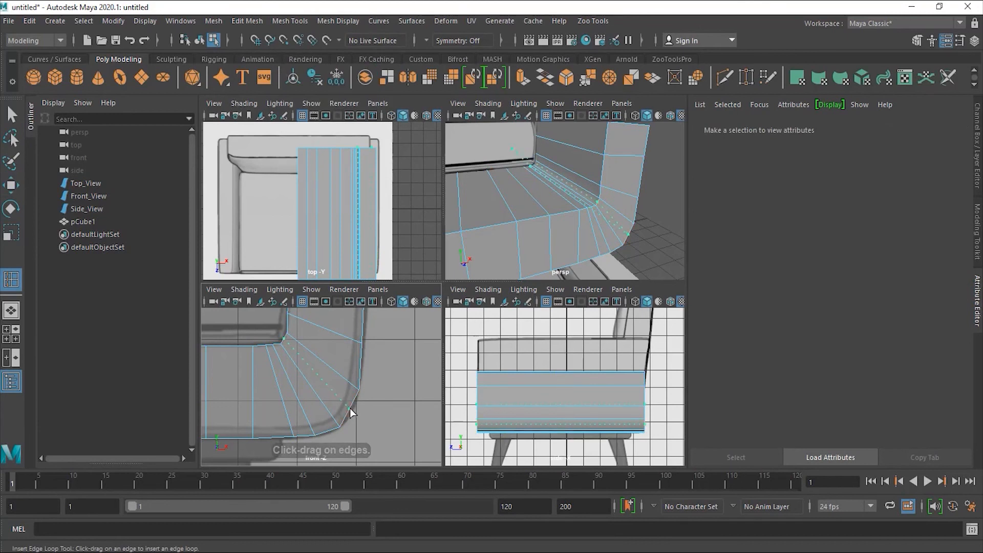
left_click(349, 408)
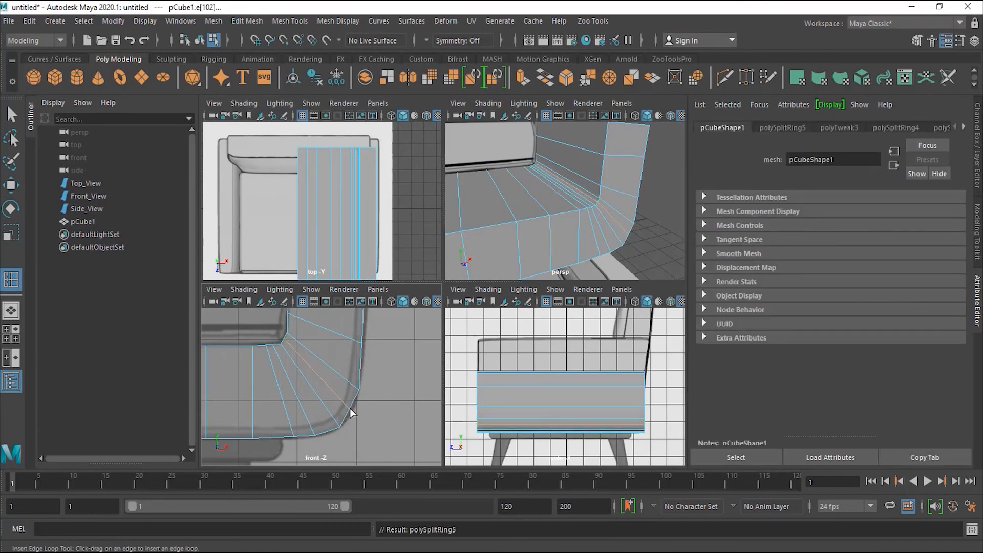
- Select a vertex near the curved corner and nudge it slightly
key("w")
right_click(349, 408)
right_click_drag(348, 408, 305, 236)
mouse_move(360, 417)
left_mouse_down()
mouse_move(340, 399)
mouse_move(344, 405)
left_mouse_up()
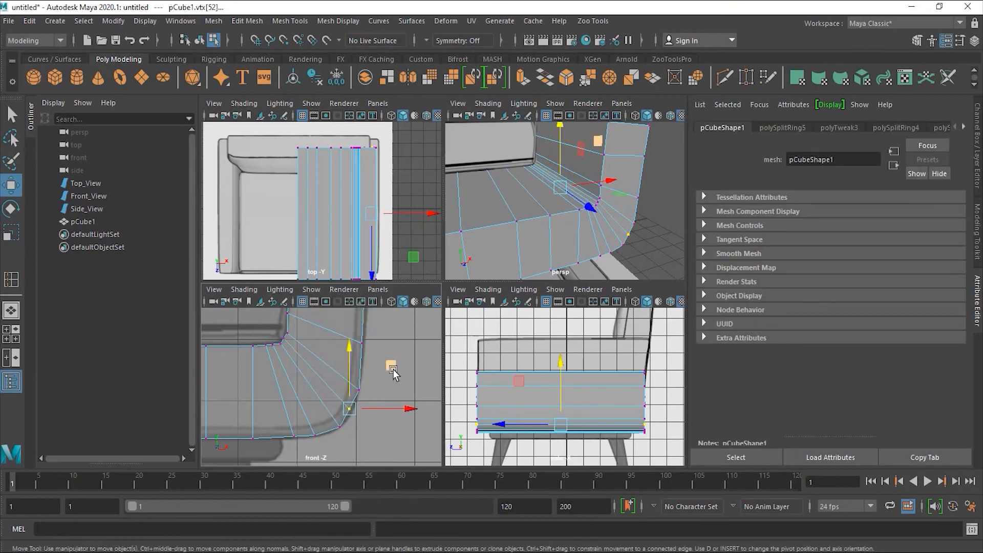
left_click_drag(393, 373, 396, 376)
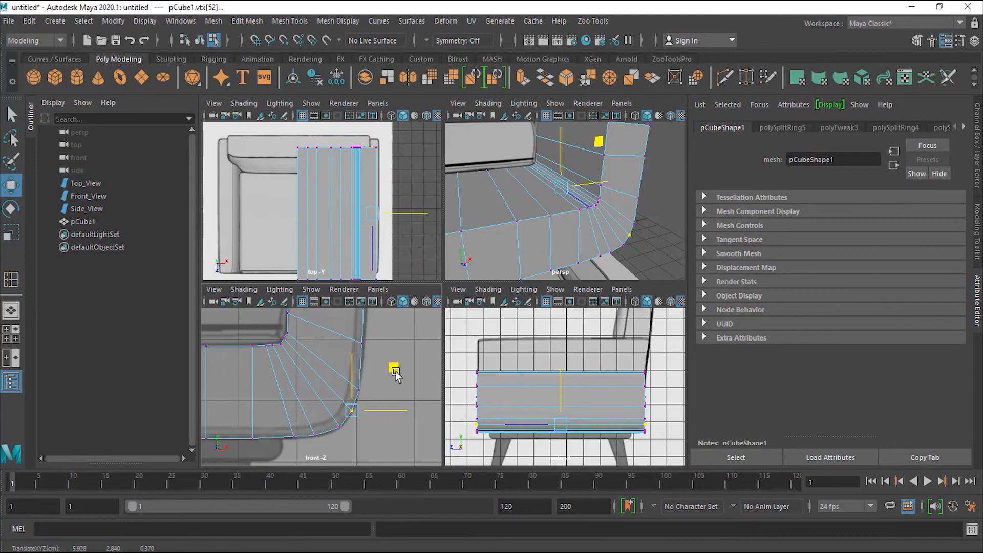
left_click_drag(396, 376, 396, 376)
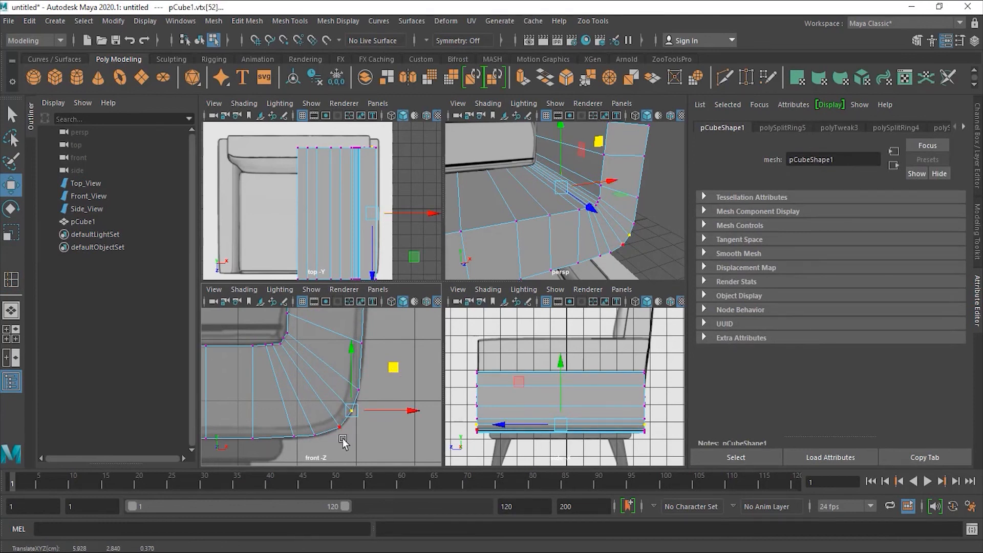
scroll(287, 419, "down", 4)
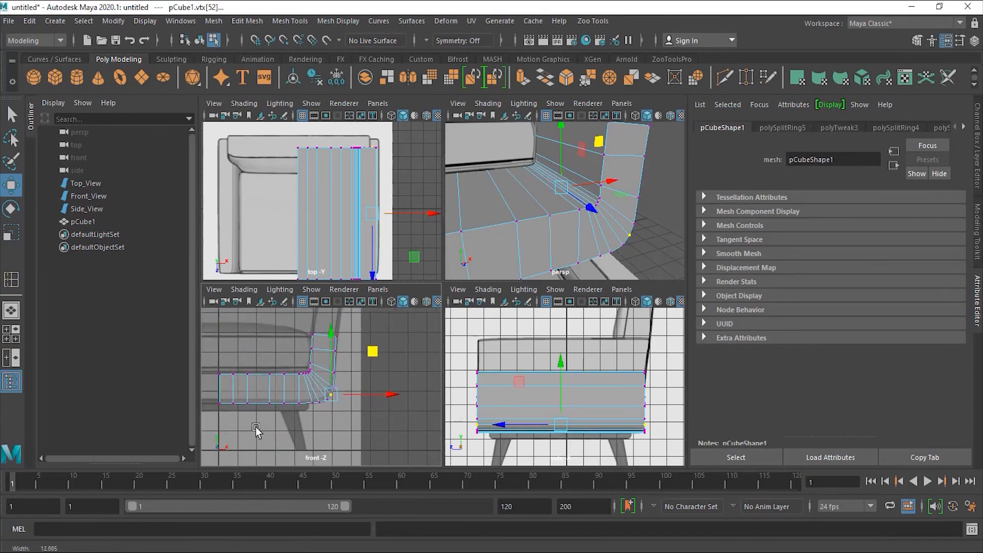
middle_click_drag(288, 419, 322, 450, "alt")
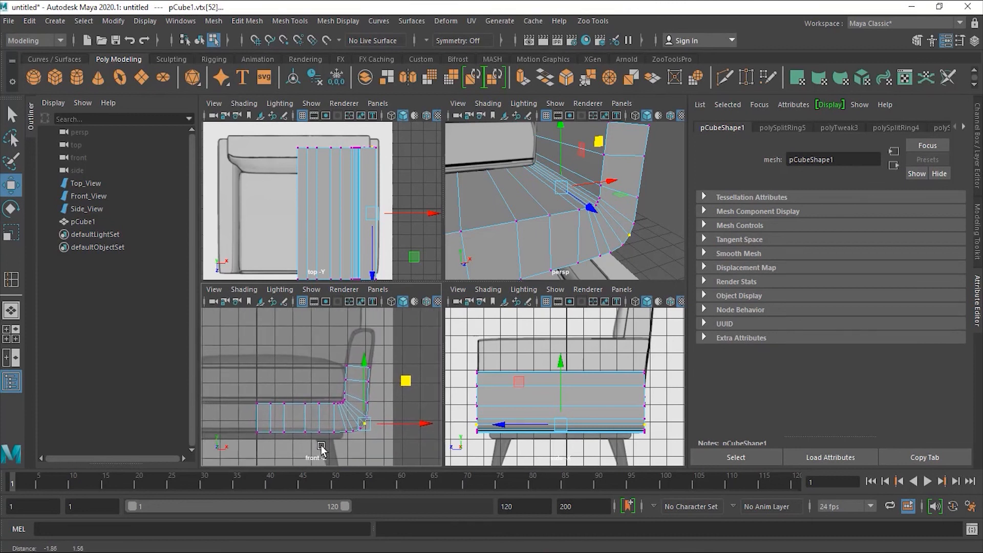